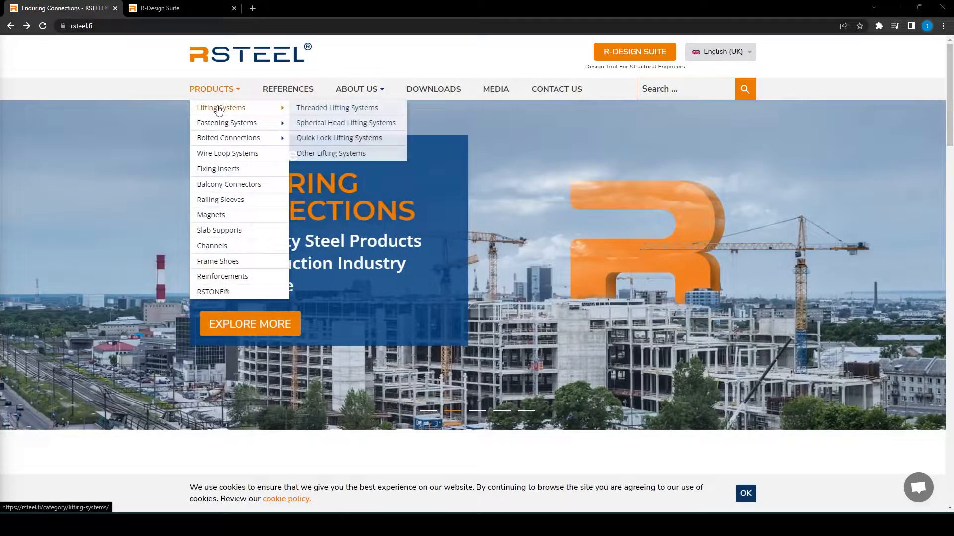
# Open R-Design Suite from the RSTEEL website, view its account registration form, and return to the login page.
pyautogui.moveTo(219, 124)
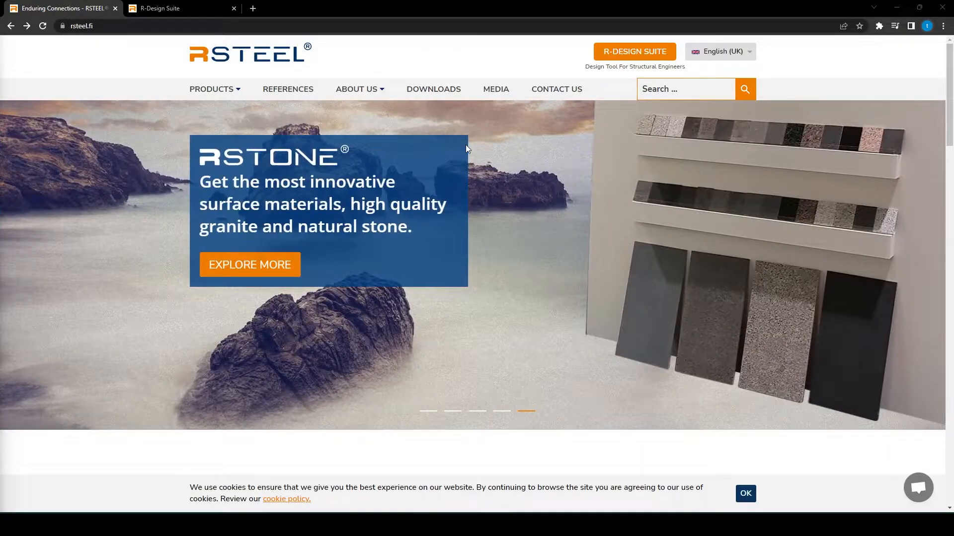
pyautogui.click(638, 52)
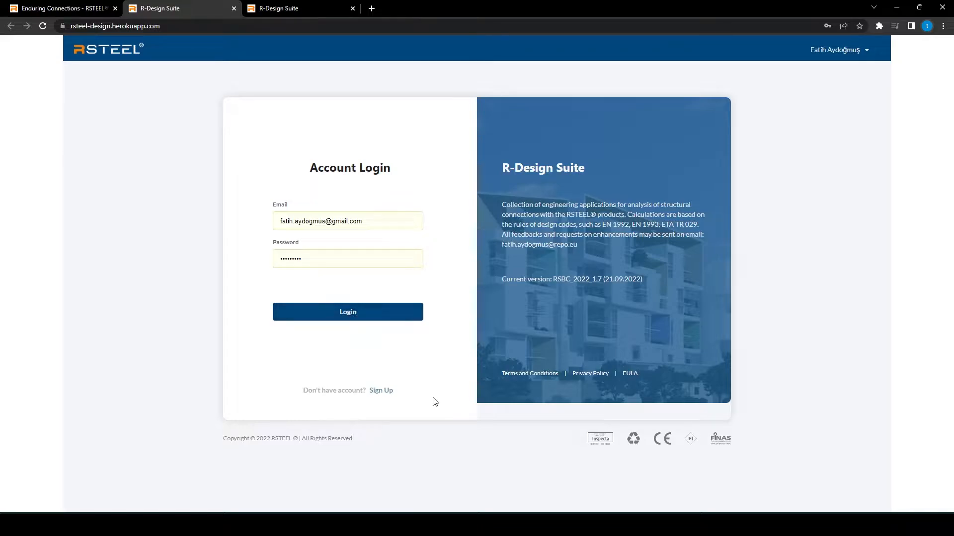
pyautogui.click(379, 391)
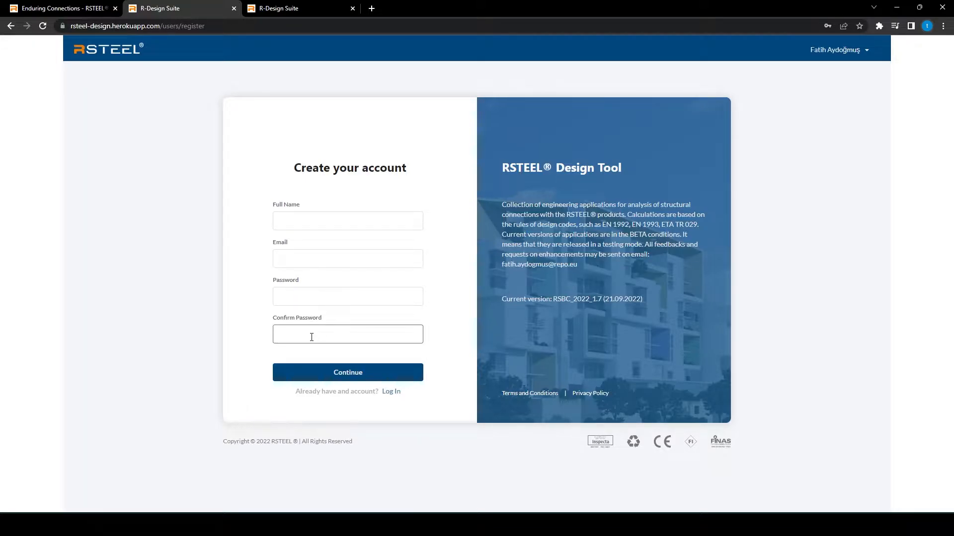
pyautogui.hotkey('alt', 'Left')
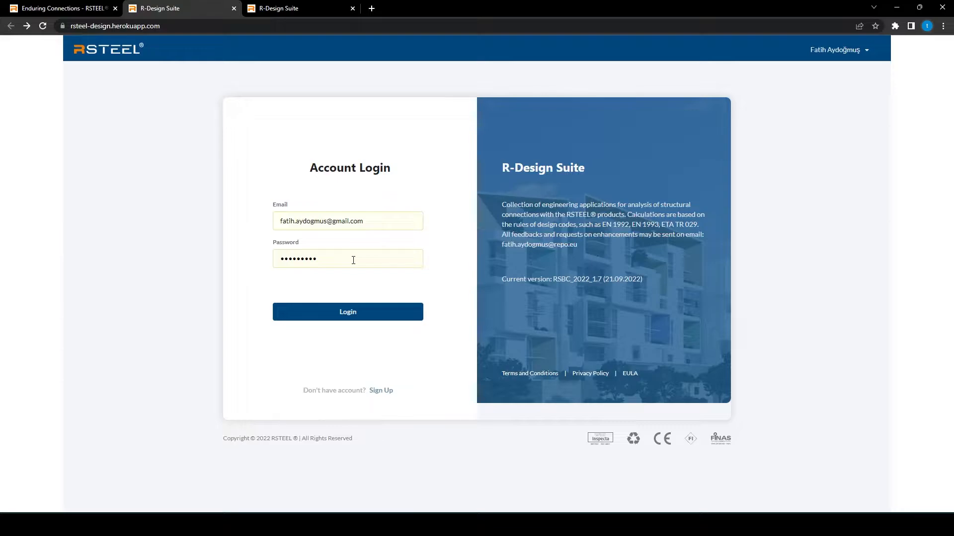
# Log in with the prefilled account credentials and accept the design application's caution notice.
pyautogui.click(347, 318)
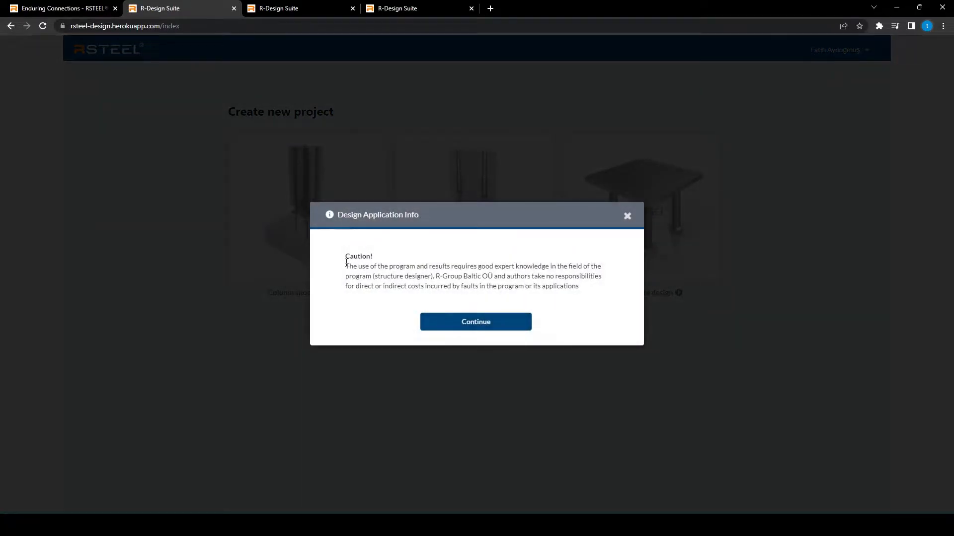
pyautogui.moveTo(346, 260); pyautogui.dragTo(587, 298)
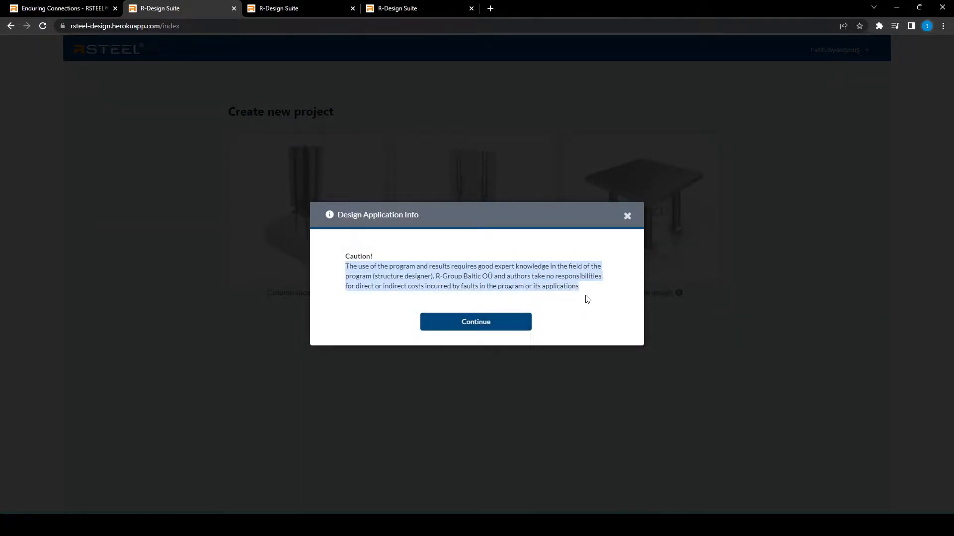
pyautogui.click(493, 330)
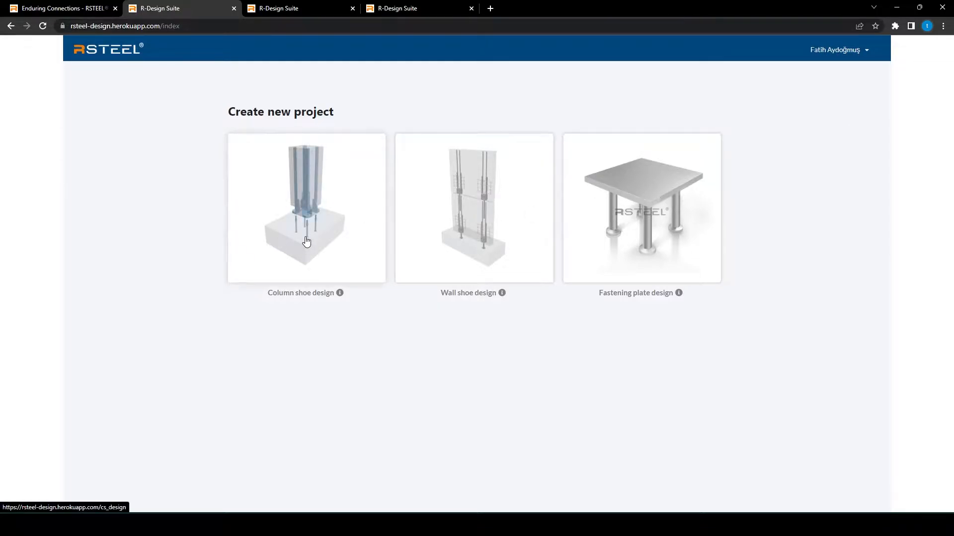
# Start a new column shoe design project and dismiss its project details without saving.
pyautogui.click(303, 208)
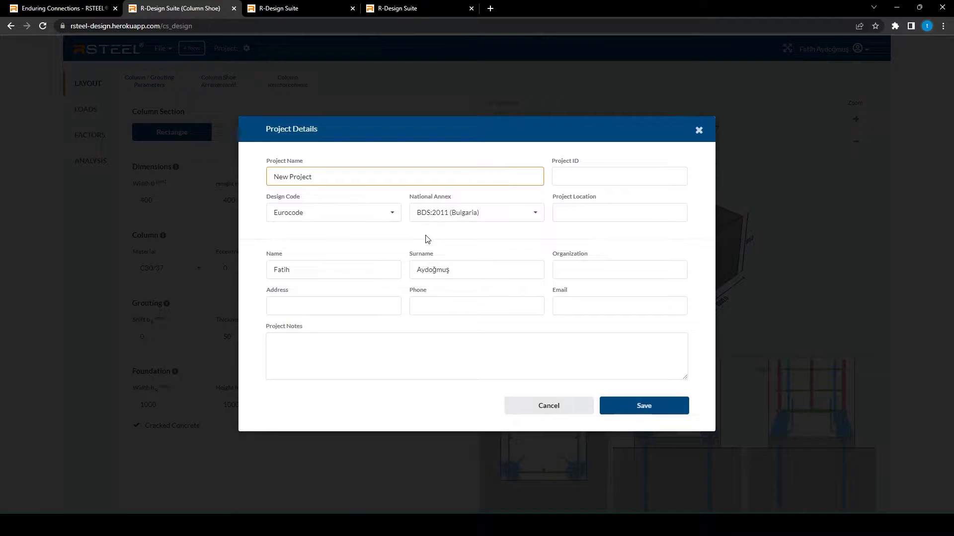
pyautogui.click(545, 413)
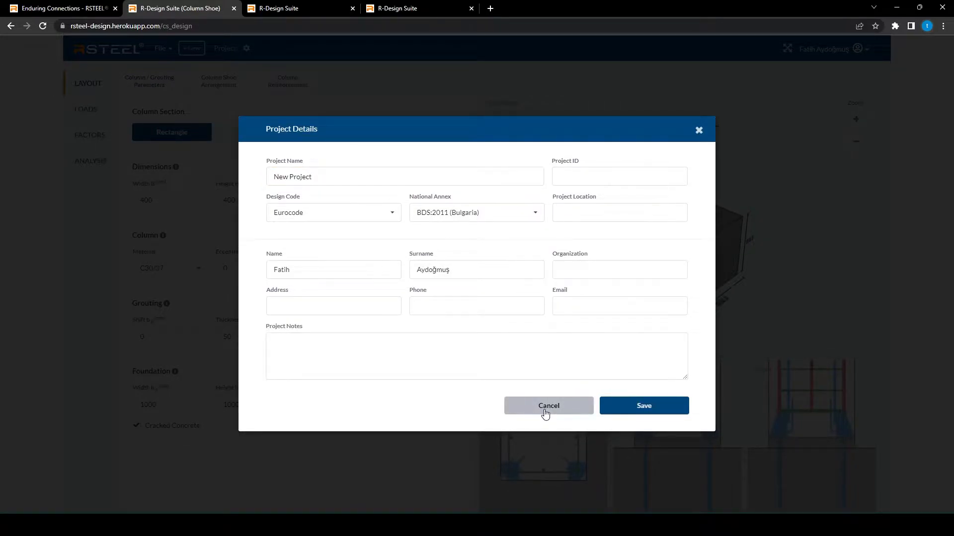
pyautogui.click(571, 407)
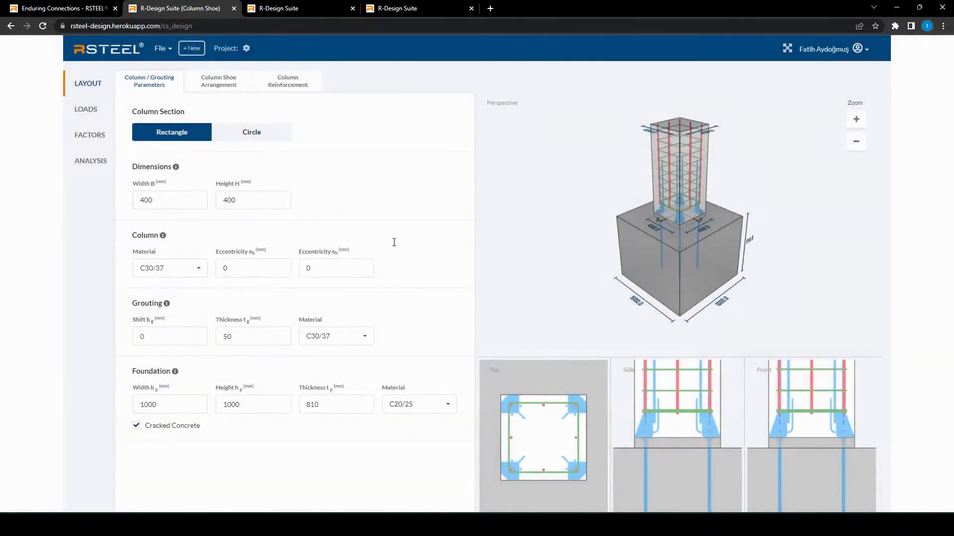
# Set the national annex to SFS-EN 1992 (Finland) in the project details and save them as New Project.
pyautogui.click(246, 48)
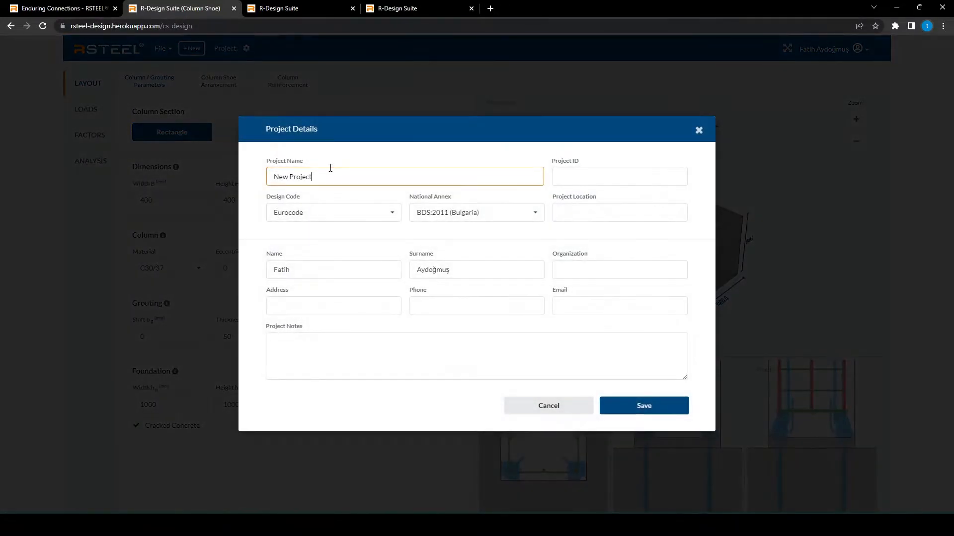
pyautogui.moveTo(323, 179); pyautogui.dragTo(235, 178)
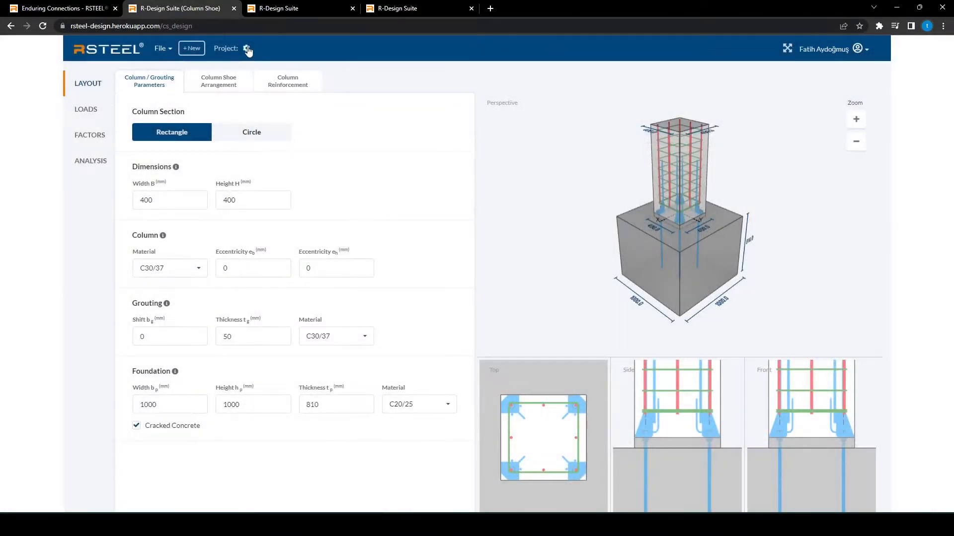
pyautogui.click(247, 48)
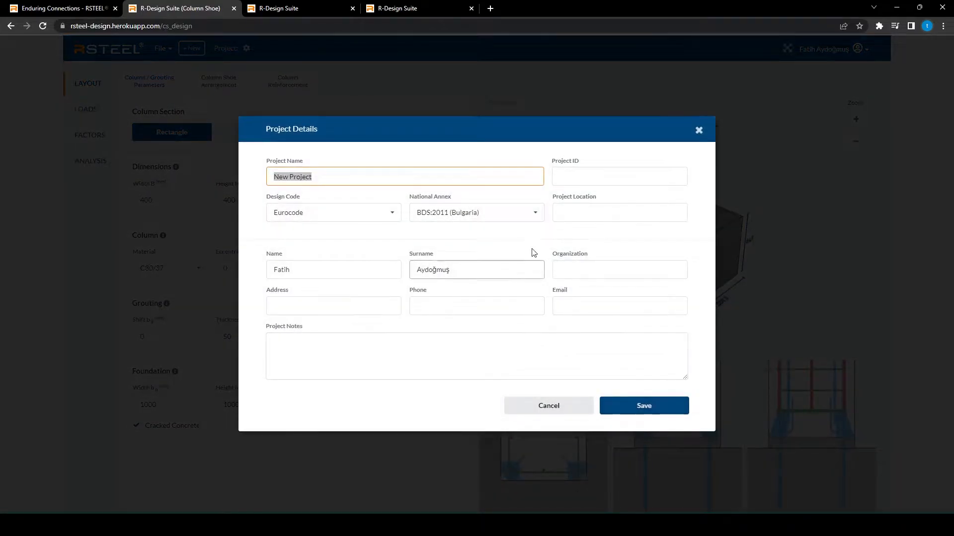
pyautogui.click(362, 268)
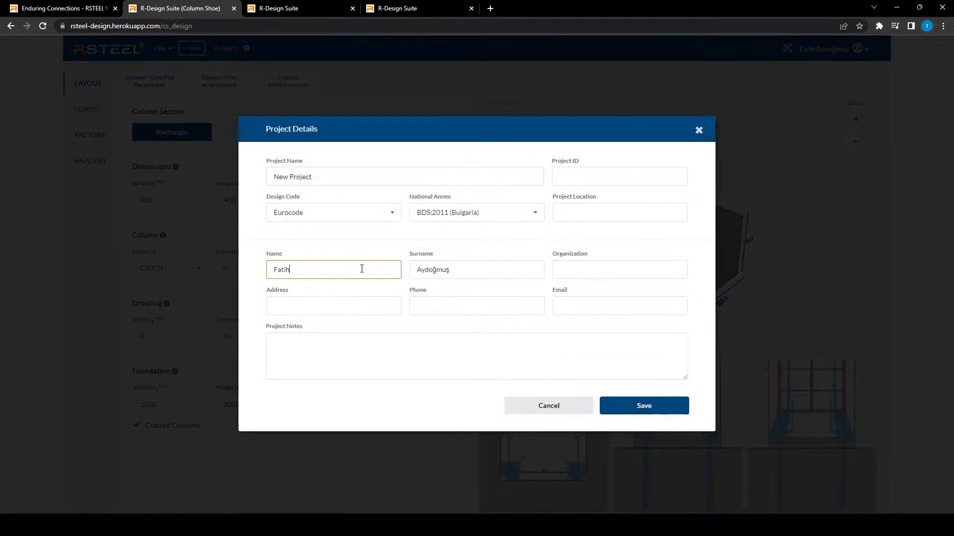
pyautogui.click(472, 270)
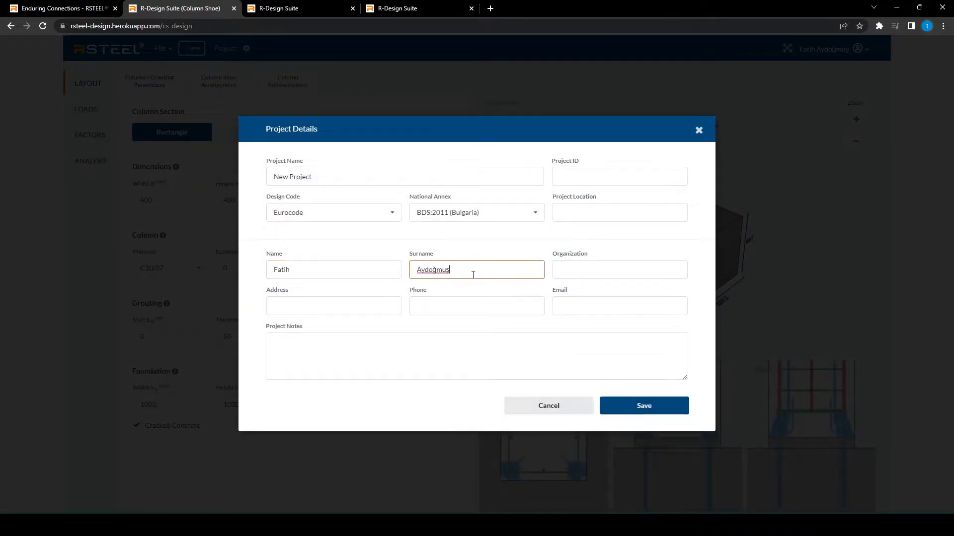
pyautogui.click(535, 213)
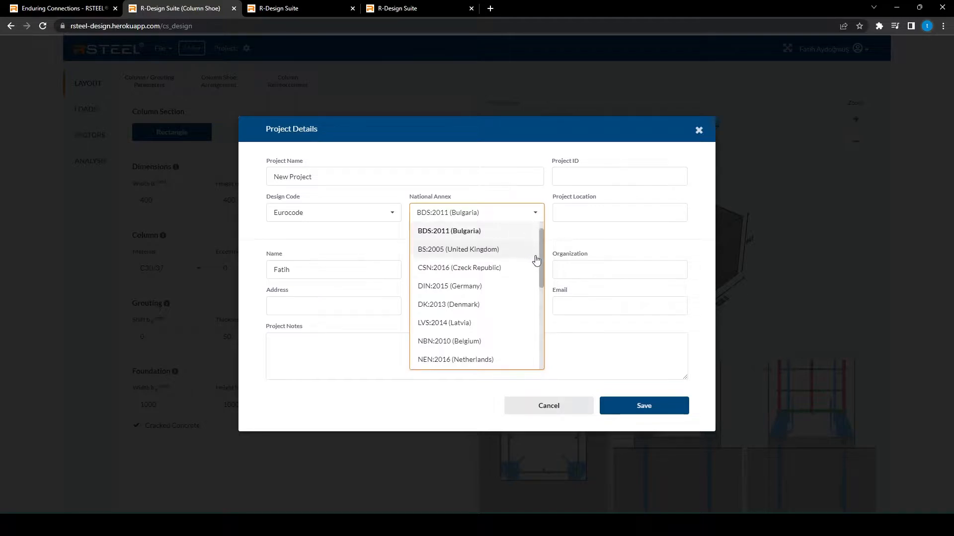
pyautogui.moveTo(539, 262); pyautogui.dragTo(534, 310)
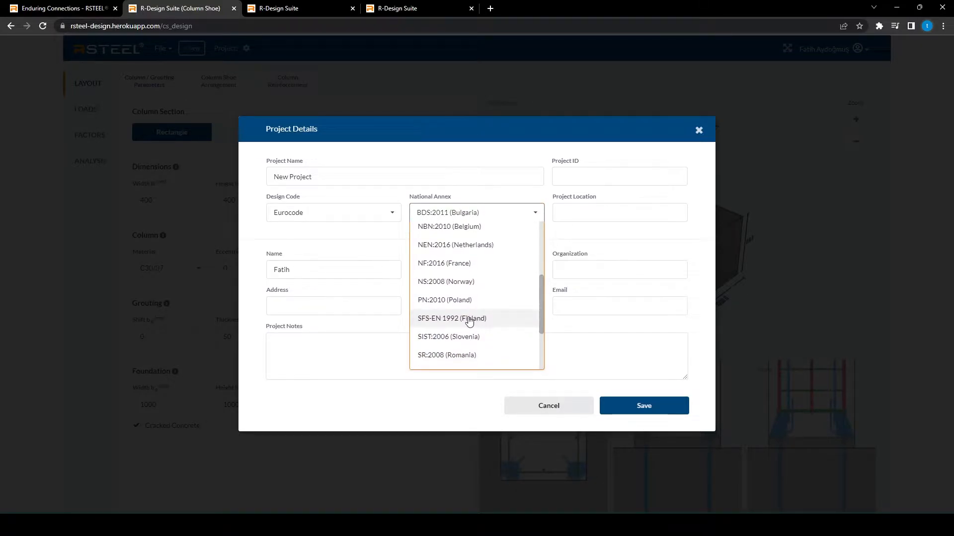
pyautogui.click(469, 321)
pyautogui.click(646, 412)
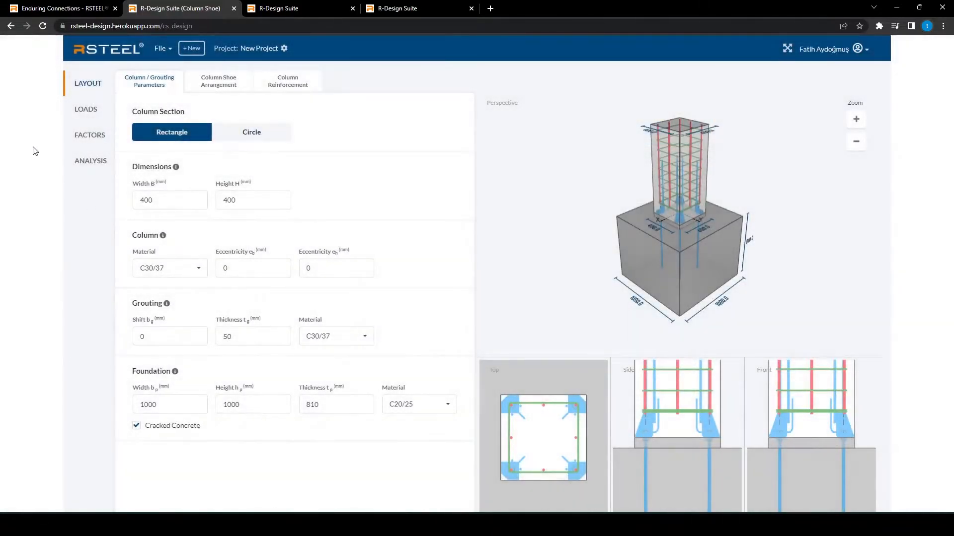
# Review the column, grouting and anchor safety factors, and return to the column layout parameters.
pyautogui.click(82, 136)
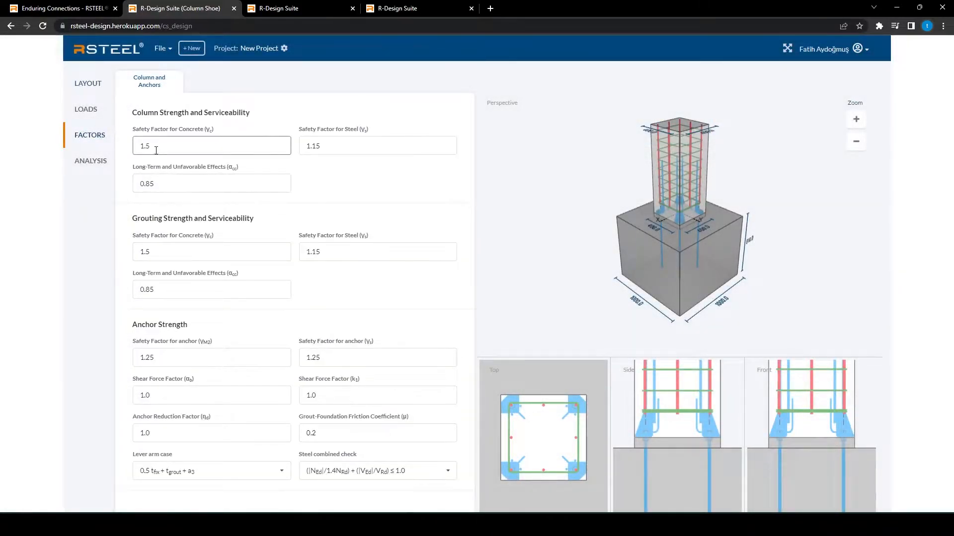
pyautogui.click(313, 151)
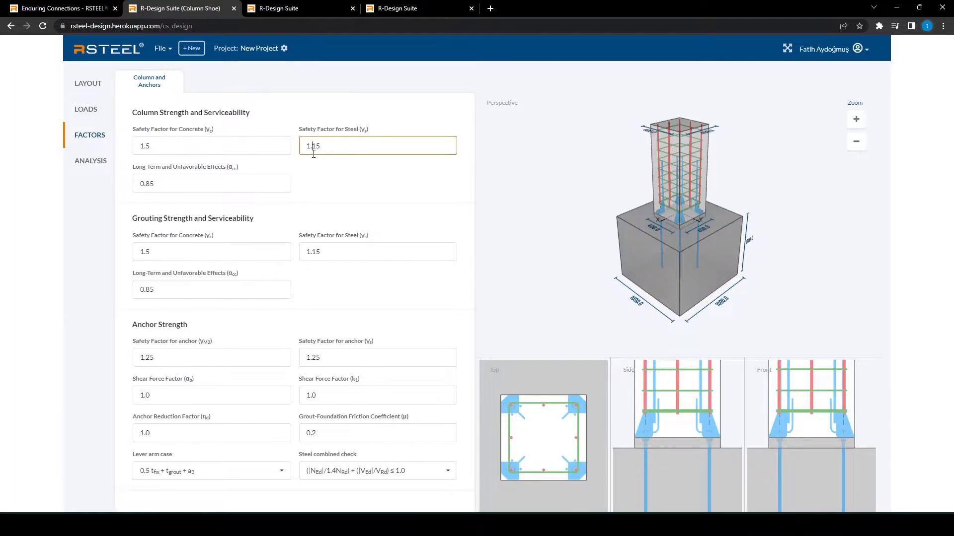
pyautogui.click(94, 91)
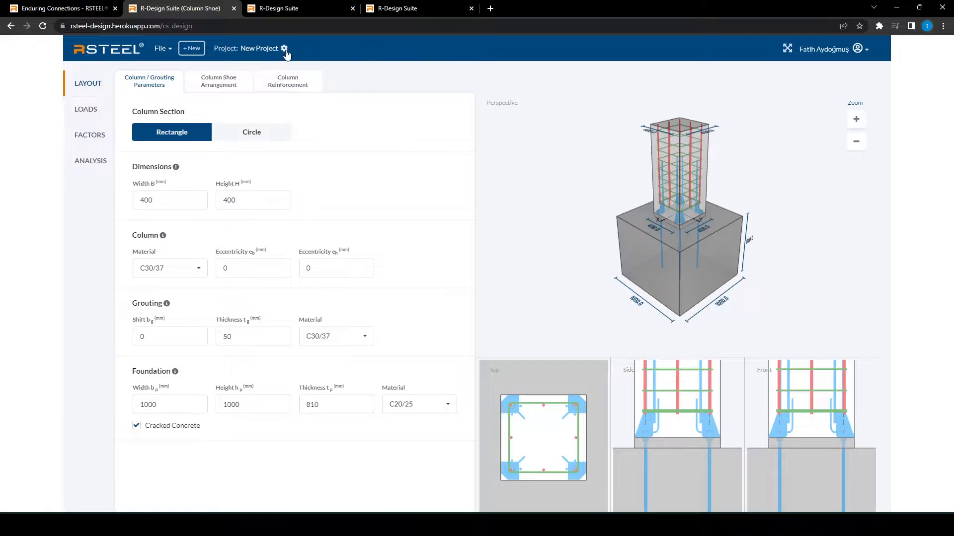
# Change the project's national annex to Without Annex and save the project details.
pyautogui.click(285, 48)
pyautogui.click(535, 213)
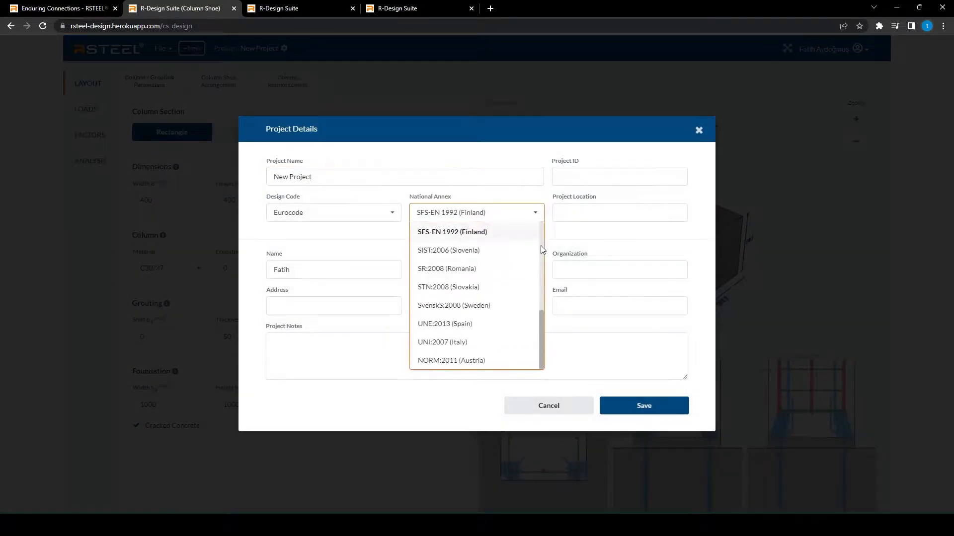
pyautogui.moveTo(538, 319); pyautogui.dragTo(538, 227)
pyautogui.click(442, 231)
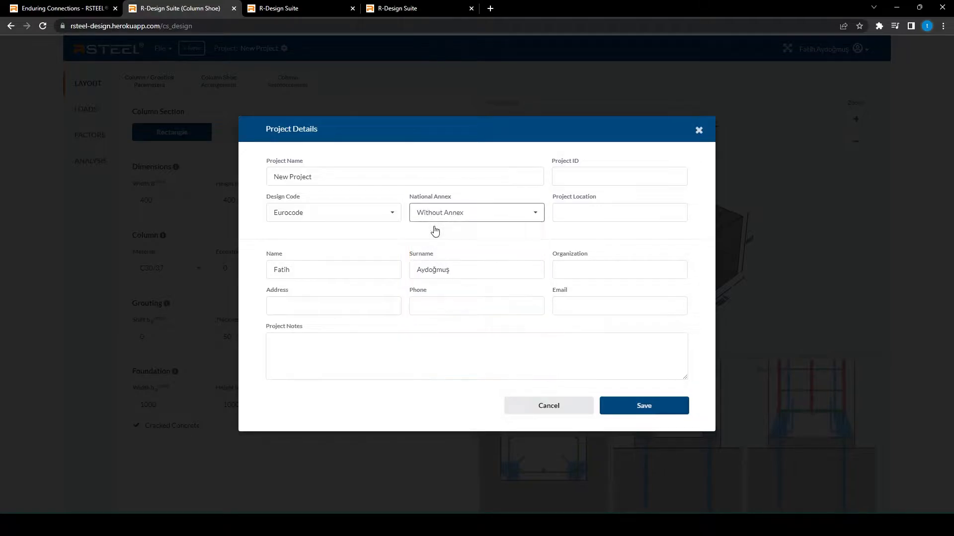
pyautogui.click(617, 407)
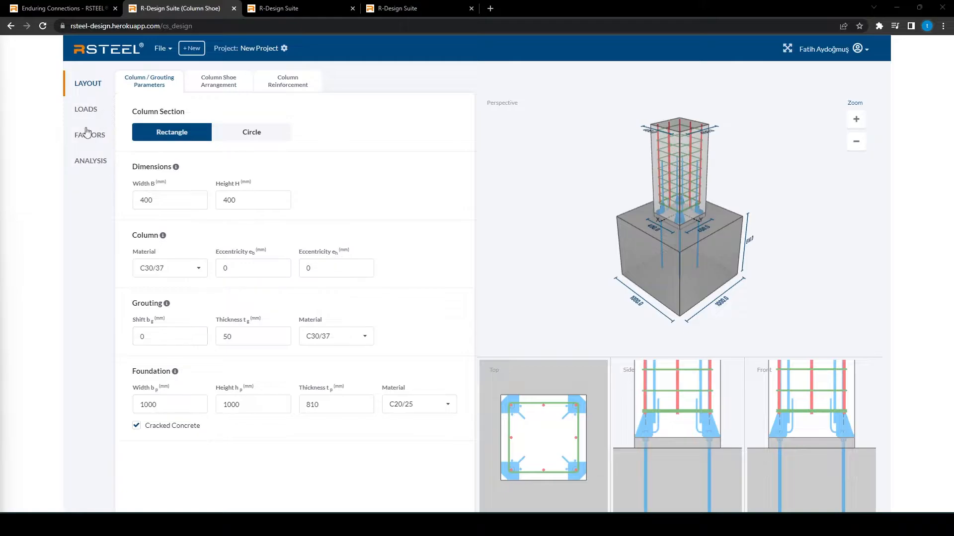
# Examine the column shoe arrangement and reinforcement settings, and the load case tables for Stage I, Stage II and grouting fire resistance.
pyautogui.click(86, 110)
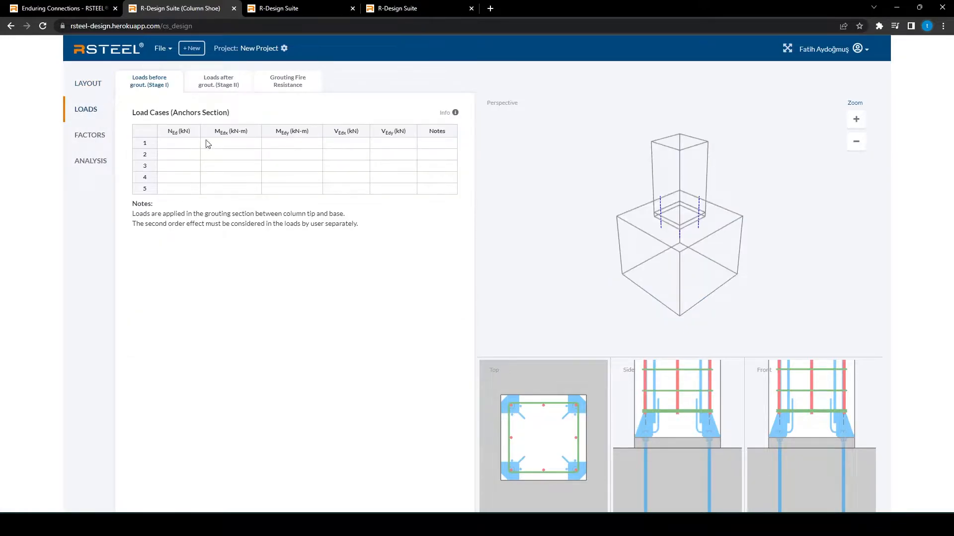
pyautogui.click(89, 83)
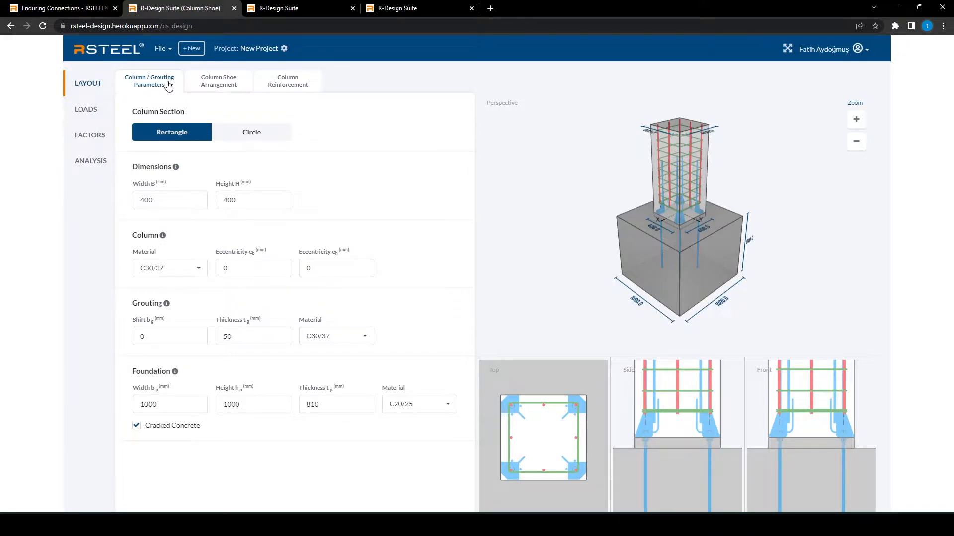
pyautogui.click(219, 85)
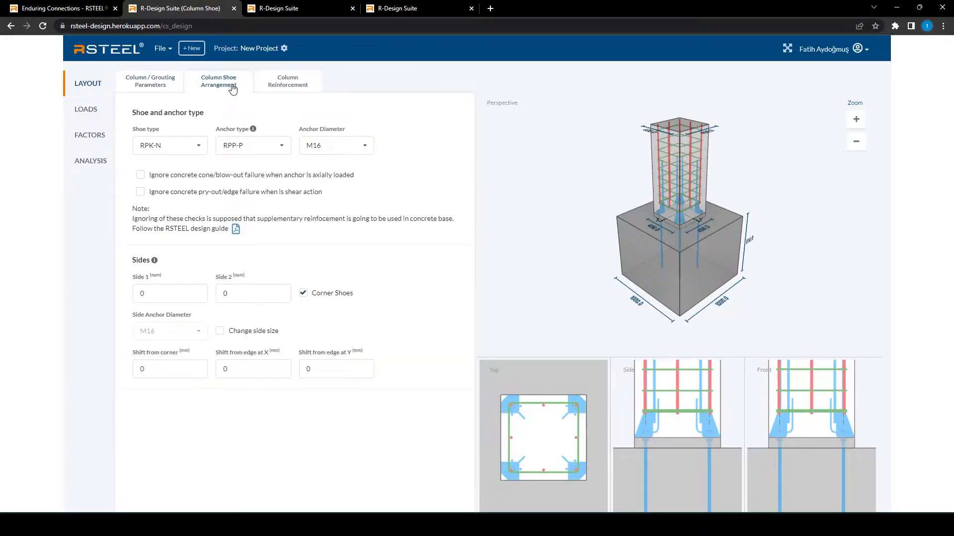
pyautogui.click(290, 87)
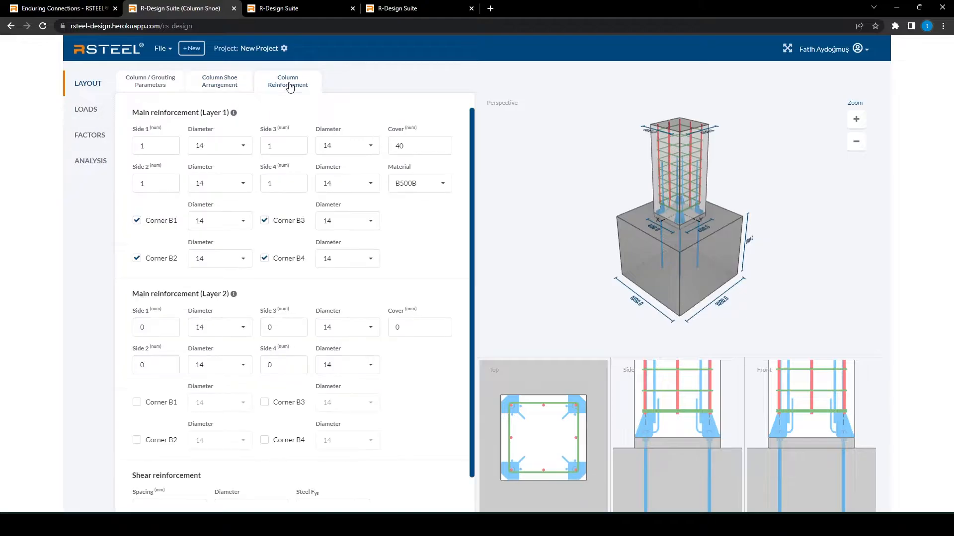
pyautogui.click(90, 111)
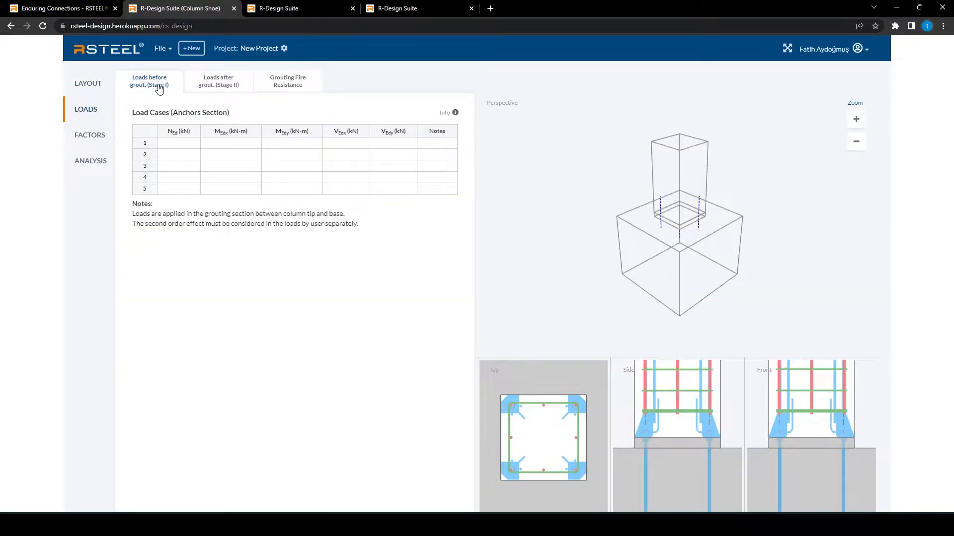
pyautogui.click(228, 84)
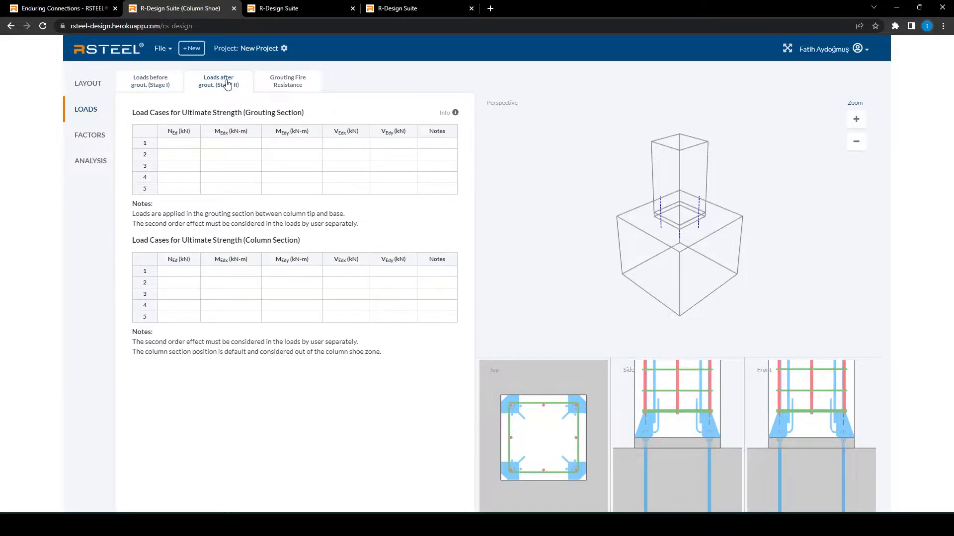
pyautogui.click(287, 86)
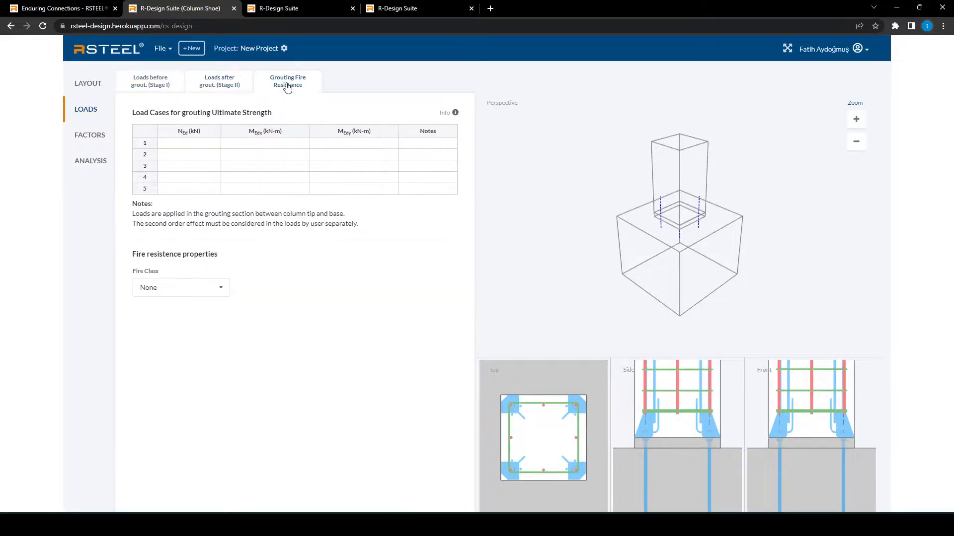
# Examine the analysis results in the general report, input information, column report and shoe report.
pyautogui.click(95, 138)
pyautogui.click(95, 160)
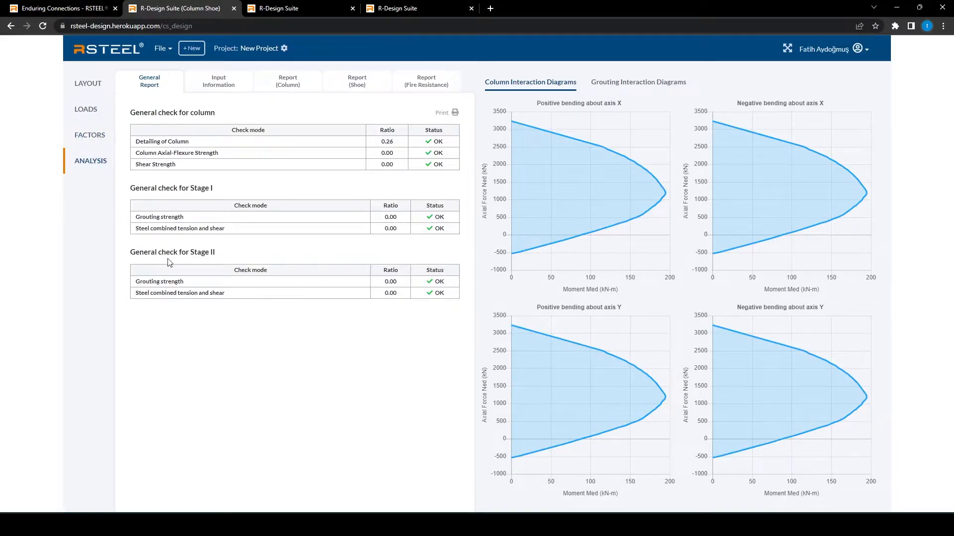
pyautogui.click(225, 89)
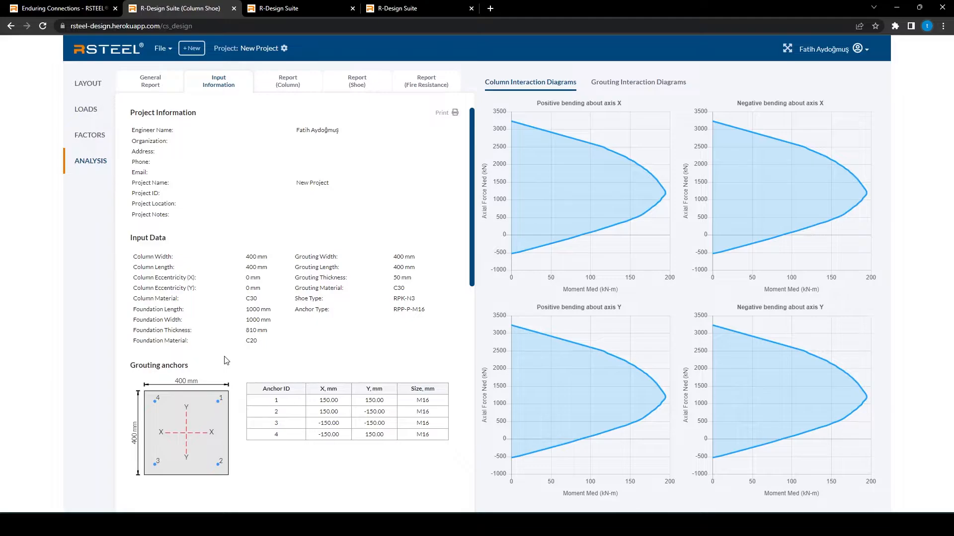
pyautogui.click(286, 83)
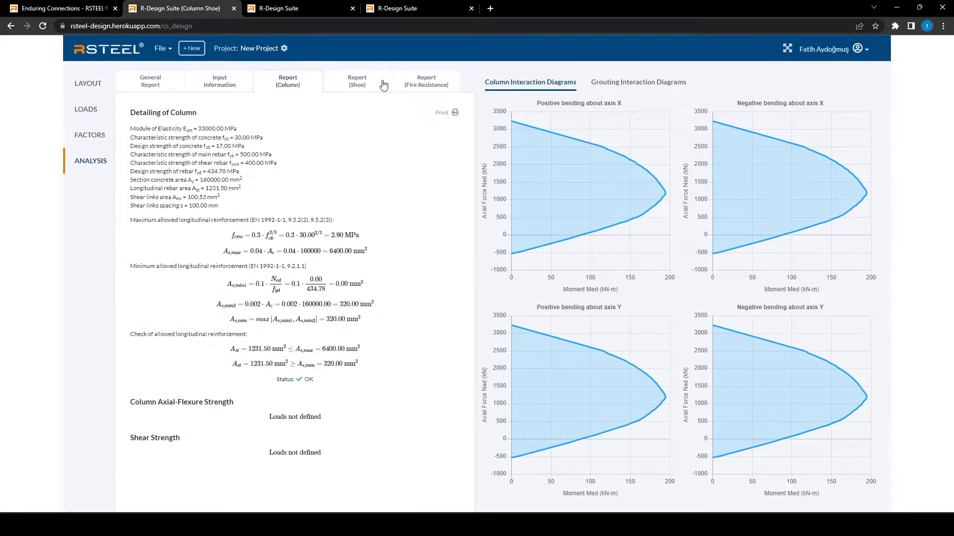
pyautogui.click(370, 82)
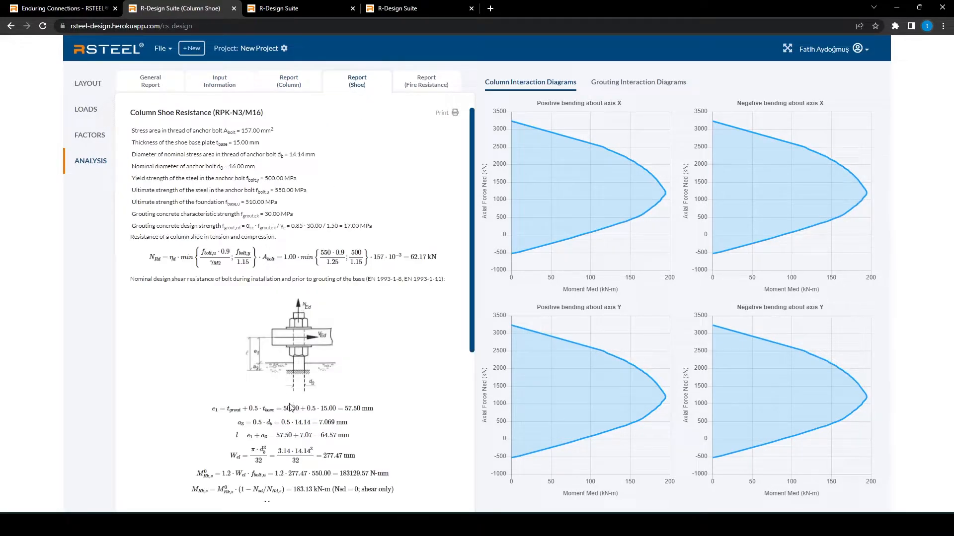
# View the fire resistance report in the analysis results.
pyautogui.click(434, 84)
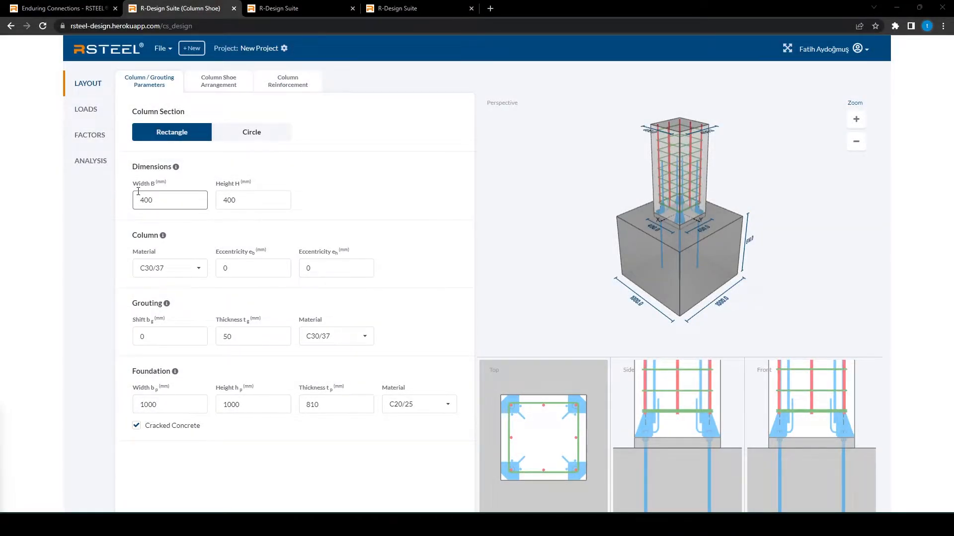
# Save the New Project data to a file and check the downloaded JSON file in its folder.
pyautogui.click(169, 52)
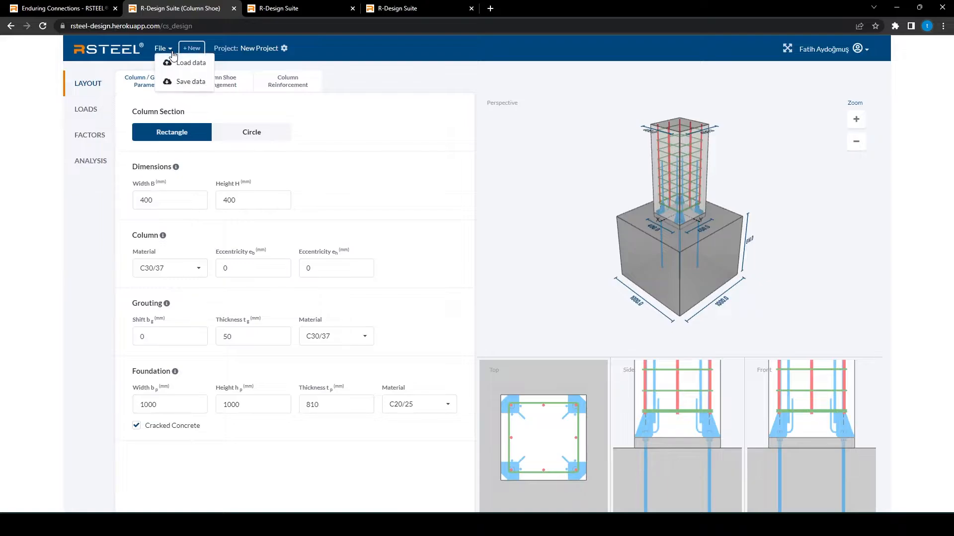
pyautogui.click(182, 86)
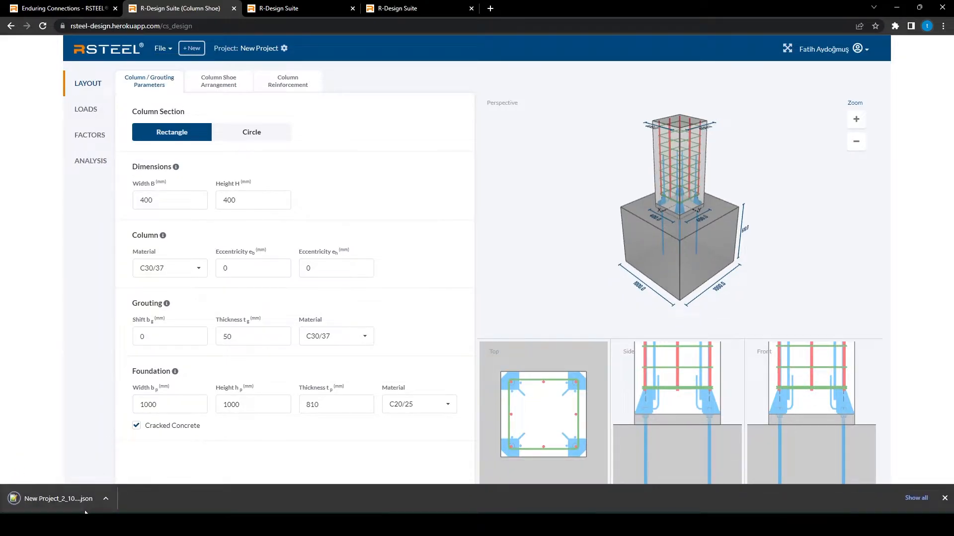
pyautogui.click(108, 498)
pyautogui.click(138, 463)
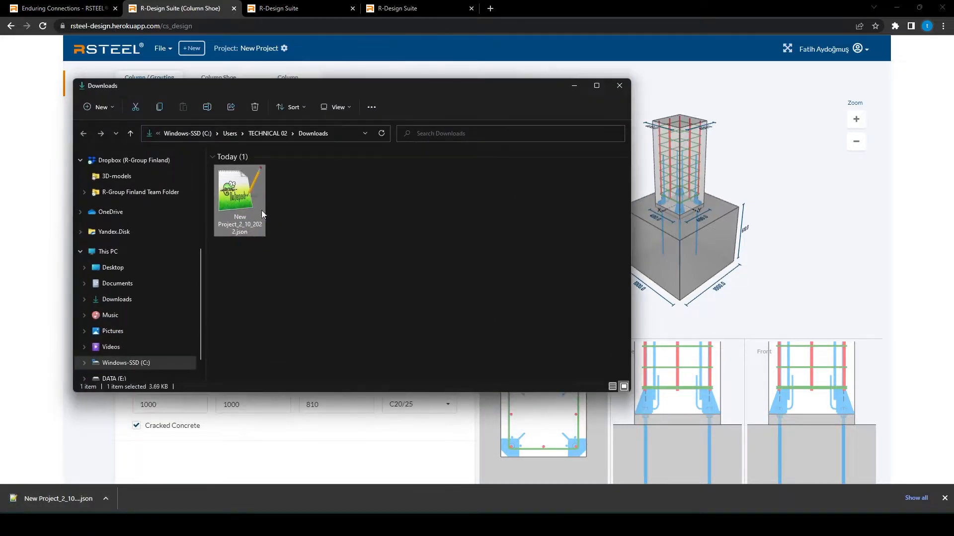
pyautogui.click(621, 87)
pyautogui.click(163, 49)
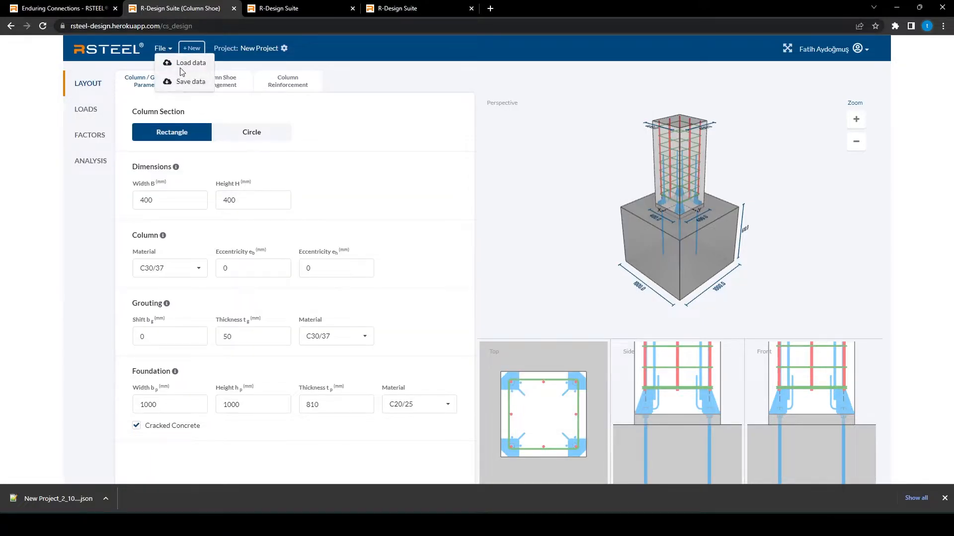
pyautogui.click(182, 69)
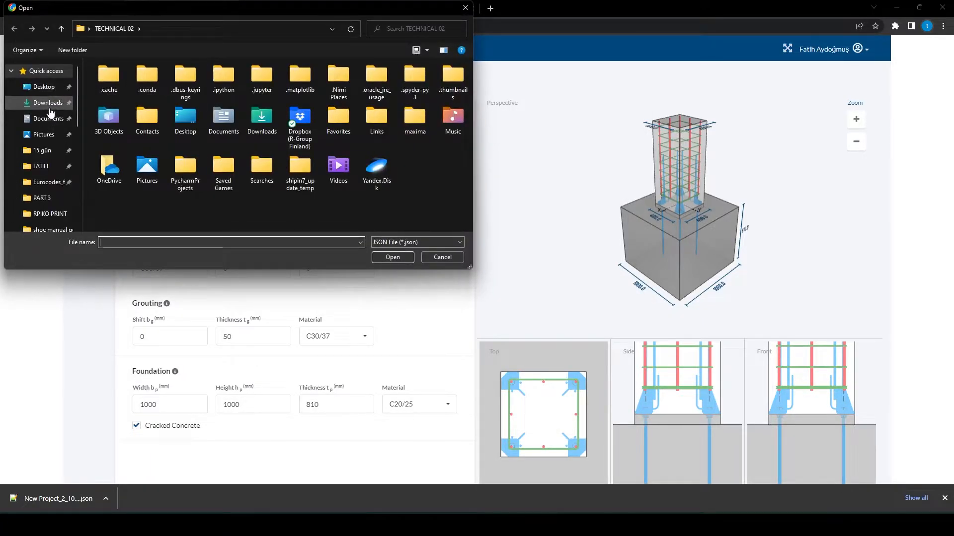
pyautogui.click(64, 102)
pyautogui.click(115, 94)
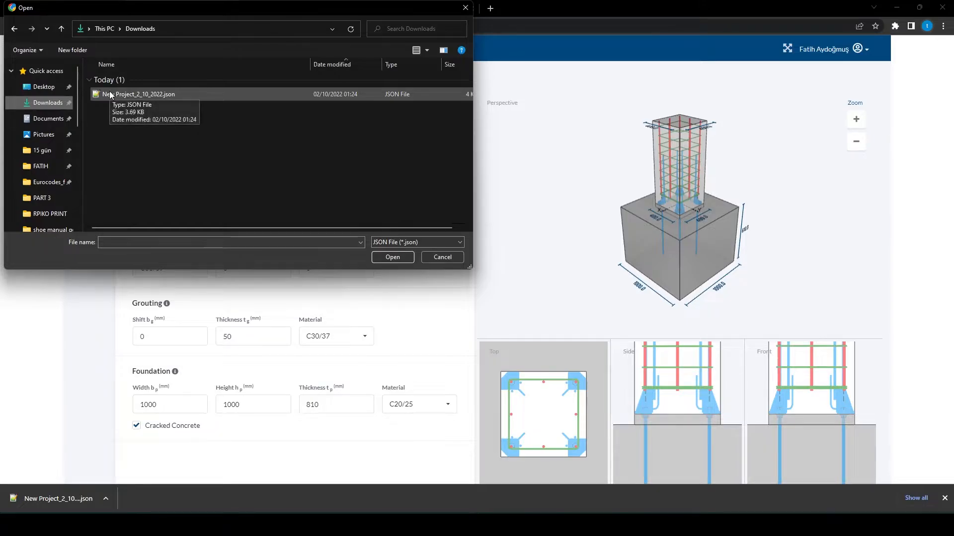
pyautogui.click(442, 258)
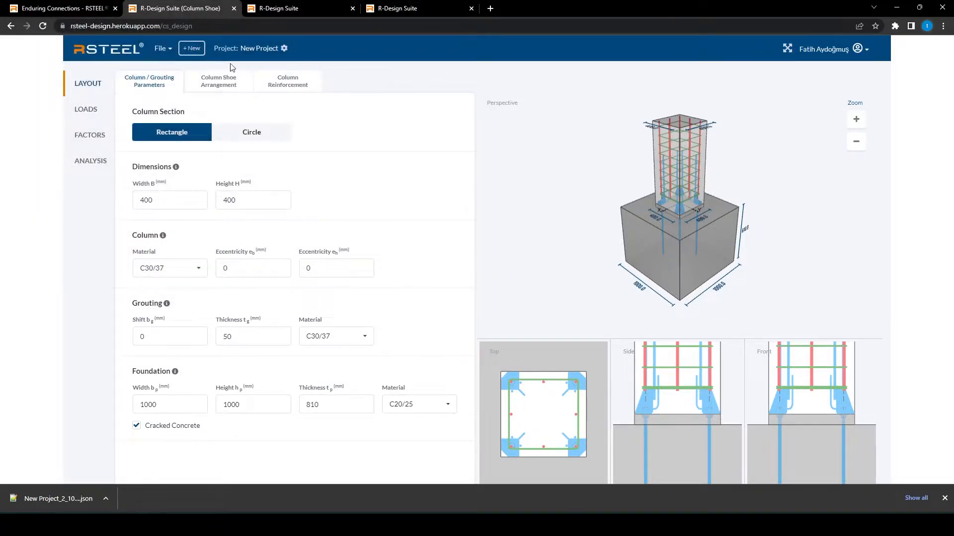
# Rename the project as example and save the project details.
pyautogui.click(285, 50)
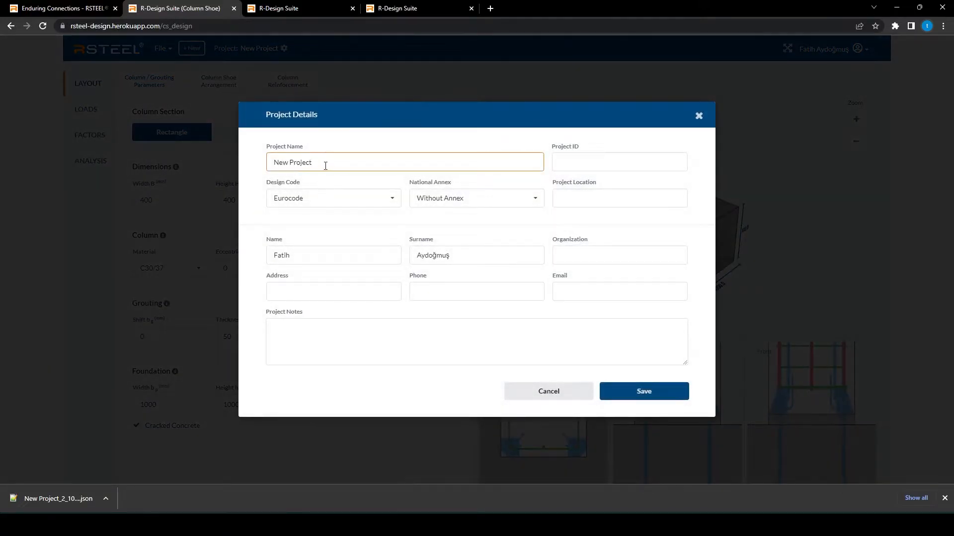
pyautogui.moveTo(324, 162); pyautogui.dragTo(260, 164)
pyautogui.write('example')
pyautogui.click(665, 391)
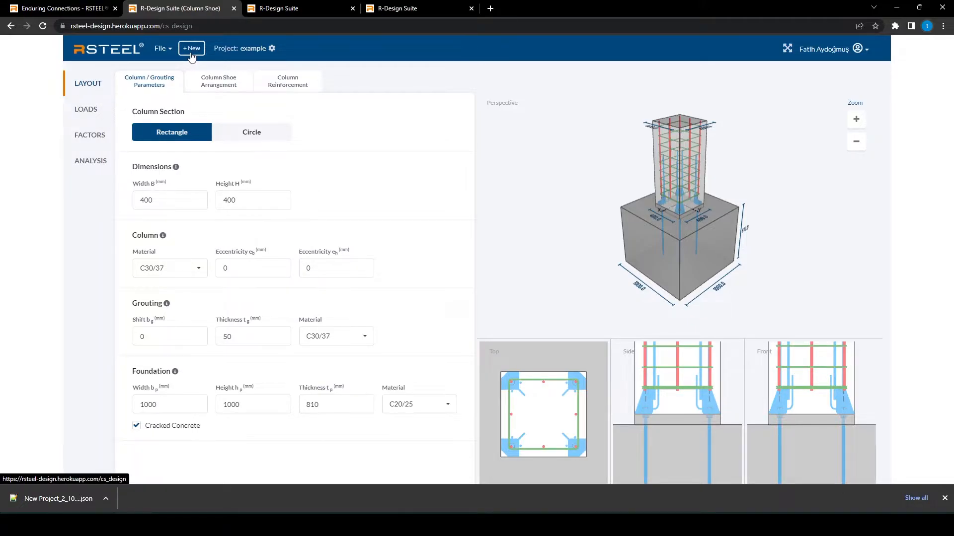
# Set the project's national annex to NBN:2010 (Belgium), save, and recheck the project details.
pyautogui.click(272, 49)
pyautogui.click(532, 201)
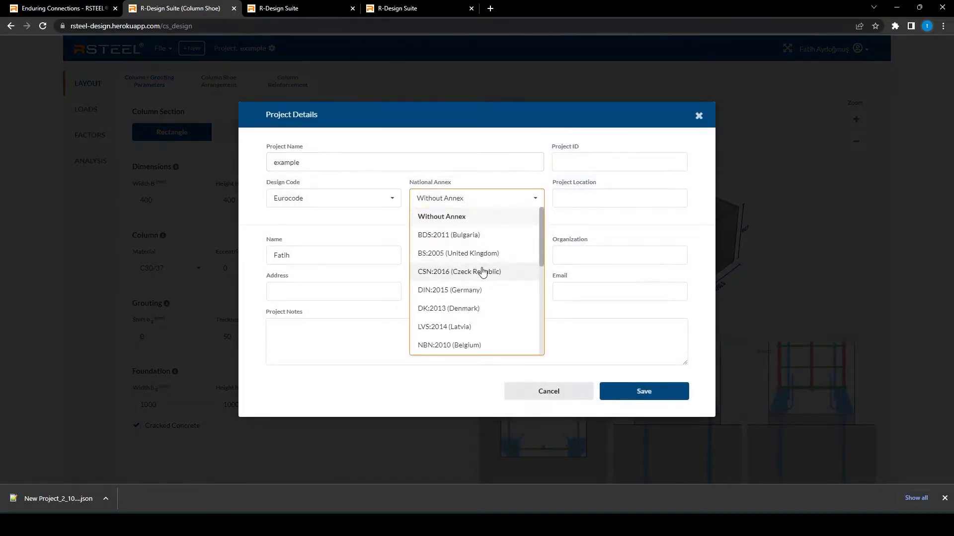
pyautogui.click(466, 344)
pyautogui.click(636, 391)
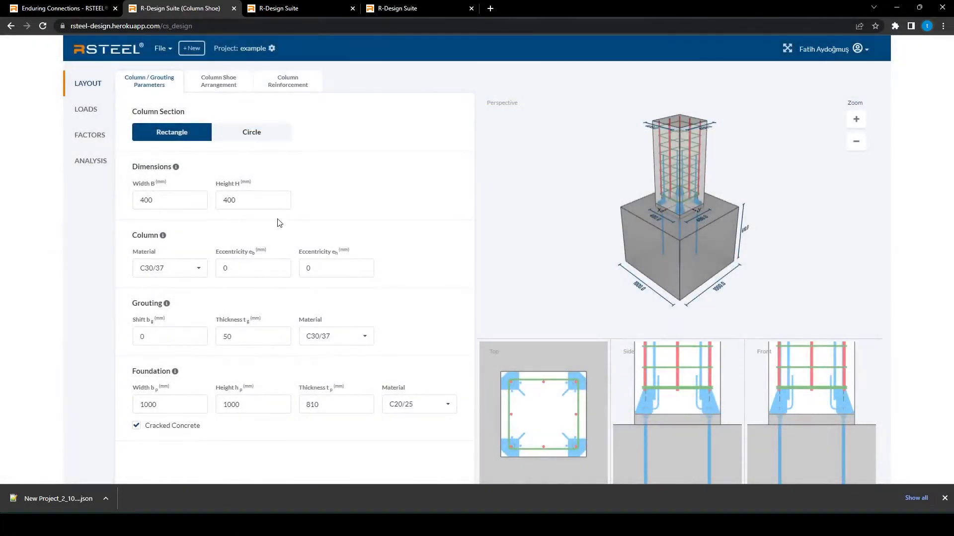
pyautogui.click(269, 50)
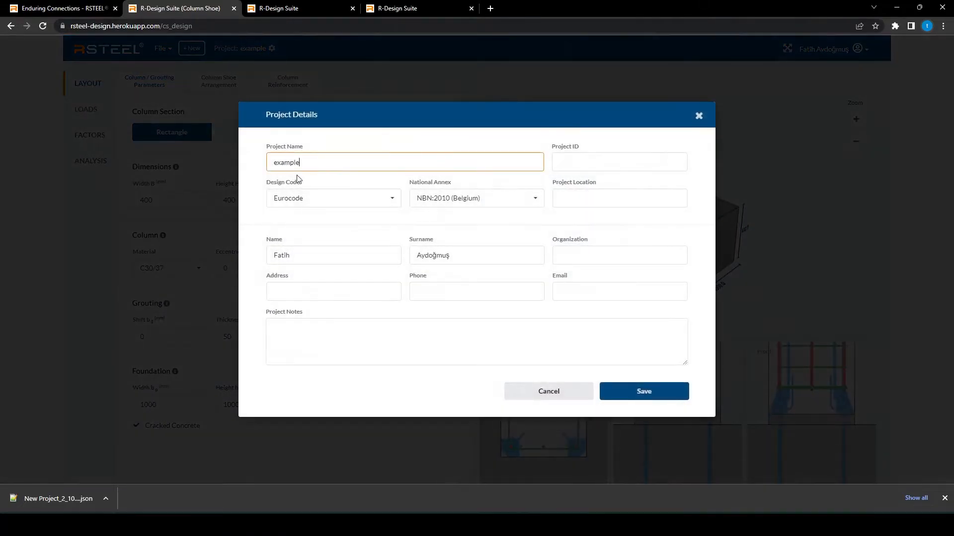
pyautogui.click(645, 392)
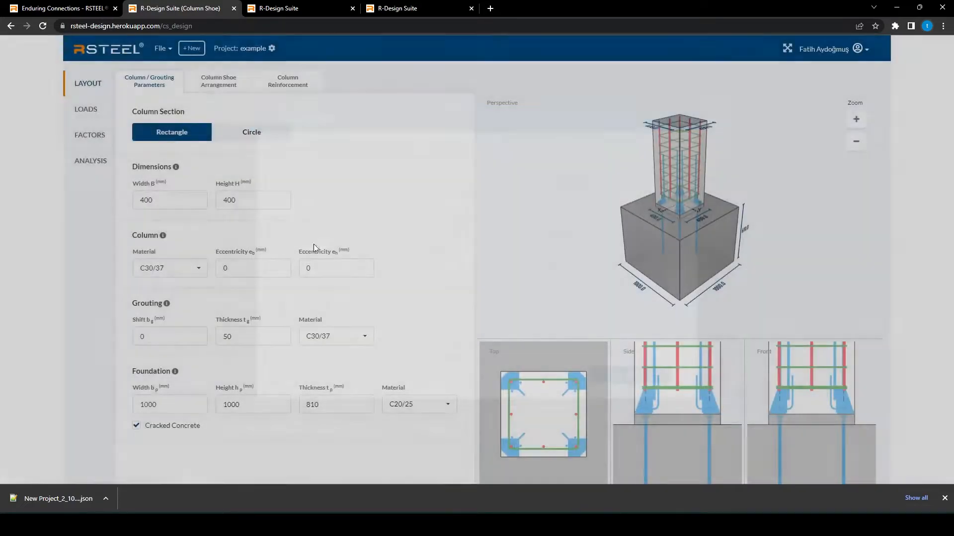
# Save the example project's data to a file and show the downloaded JSON file in its folder.
pyautogui.click(171, 50)
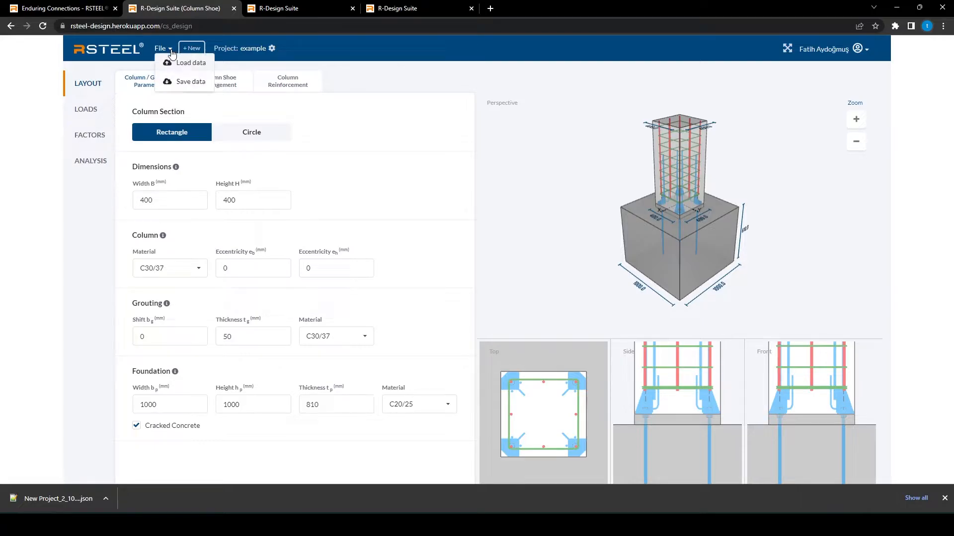
pyautogui.click(178, 85)
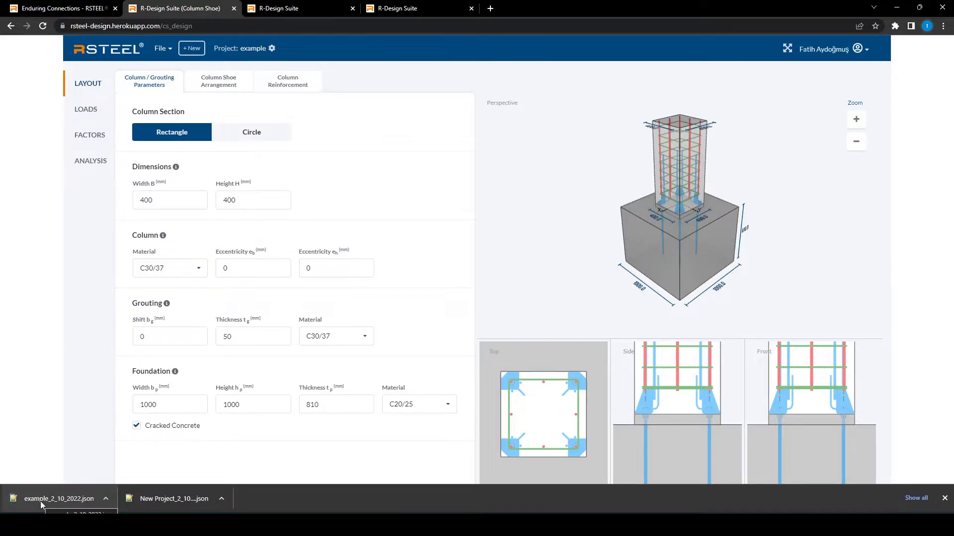
pyautogui.click(105, 499)
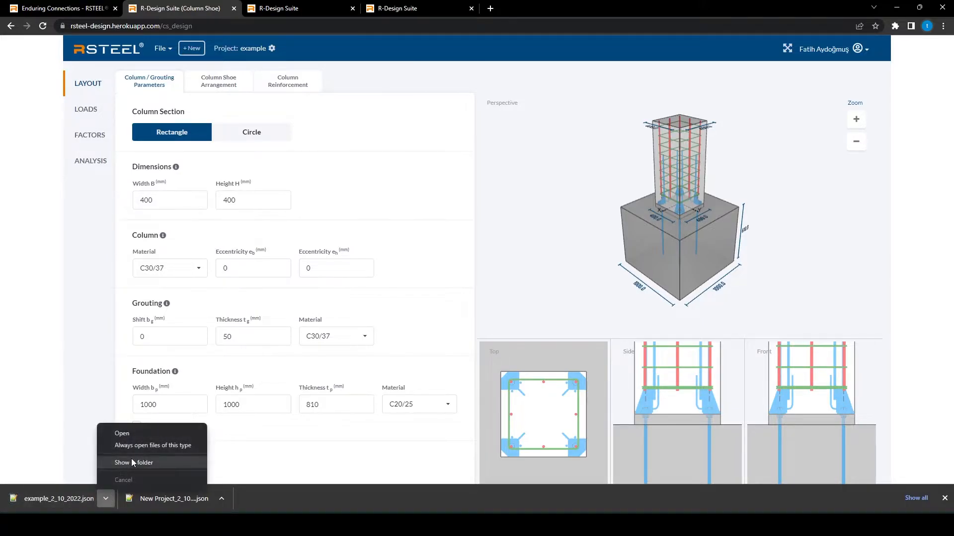
pyautogui.click(131, 462)
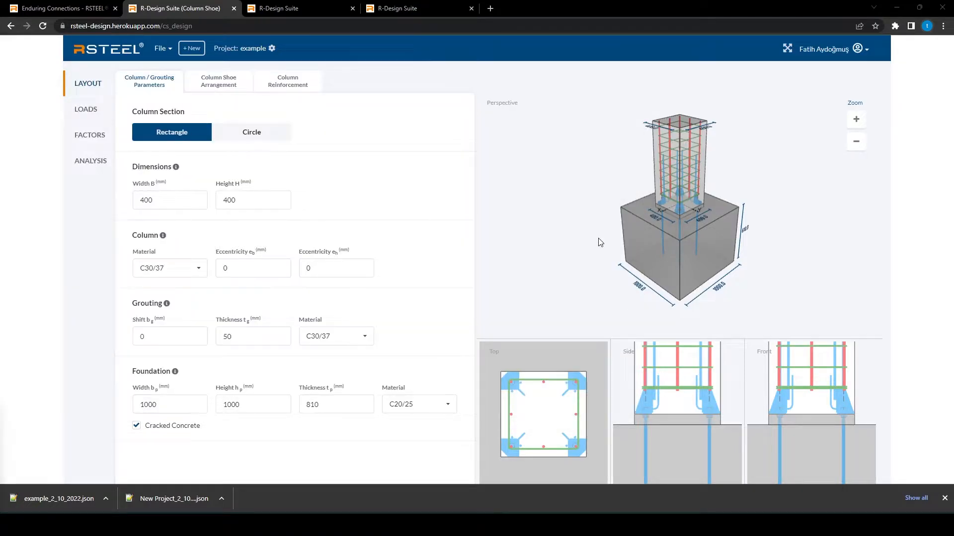
# Inspect the column and foundation model in the perspective, top, side and front views at different zooms and angles.
pyautogui.scroll(8, 598, 239)
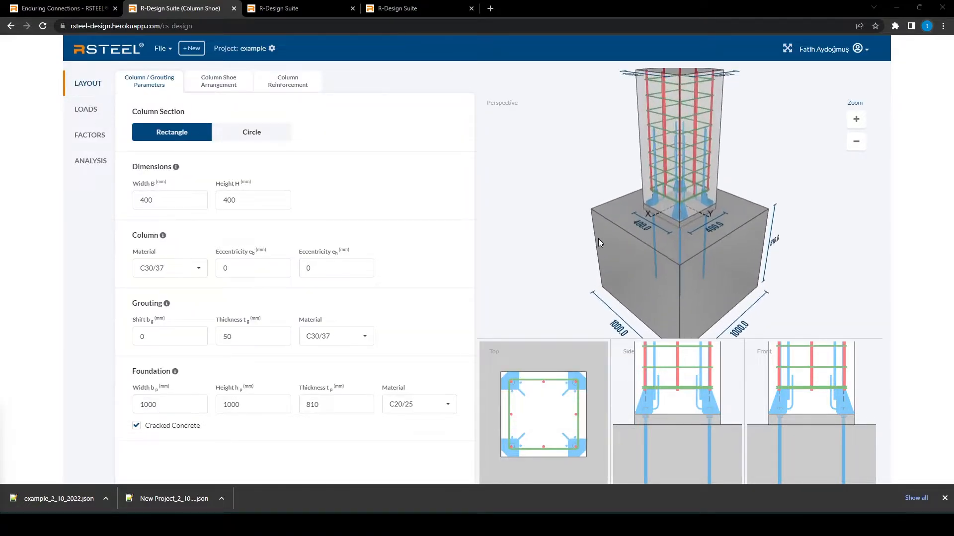
pyautogui.scroll(-10, 610, 255)
pyautogui.scroll(3, 693, 248)
pyautogui.scroll(-3, 706, 243)
pyautogui.scroll(3, 706, 246)
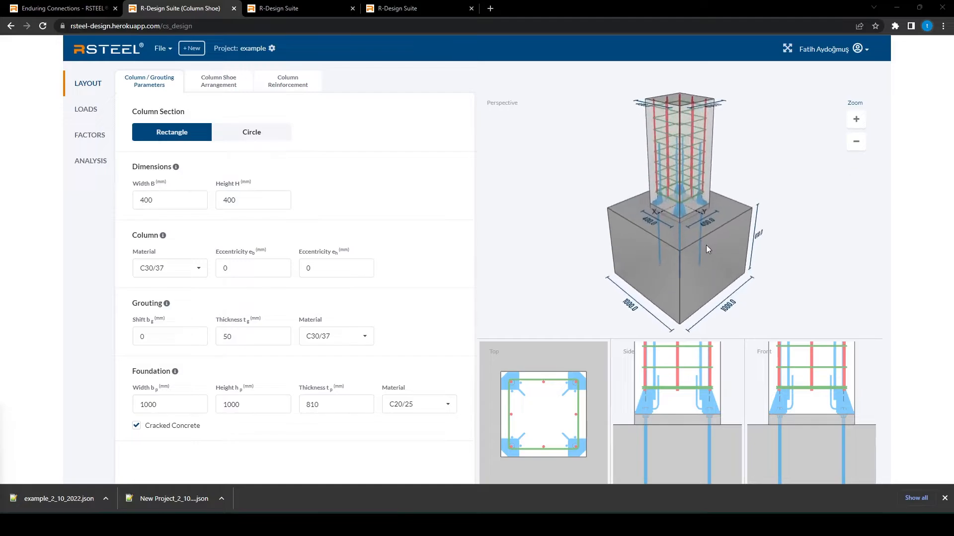
pyautogui.scroll(-1, 707, 246)
pyautogui.moveTo(705, 249)
pyautogui.mouseDown()
pyautogui.moveTo(671, 252)
pyautogui.moveTo(826, 245)
pyautogui.moveTo(569, 261)
pyautogui.moveTo(710, 252)
pyautogui.moveTo(762, 299)
pyautogui.moveTo(760, 320)
pyautogui.moveTo(703, 233)
pyautogui.mouseUp()
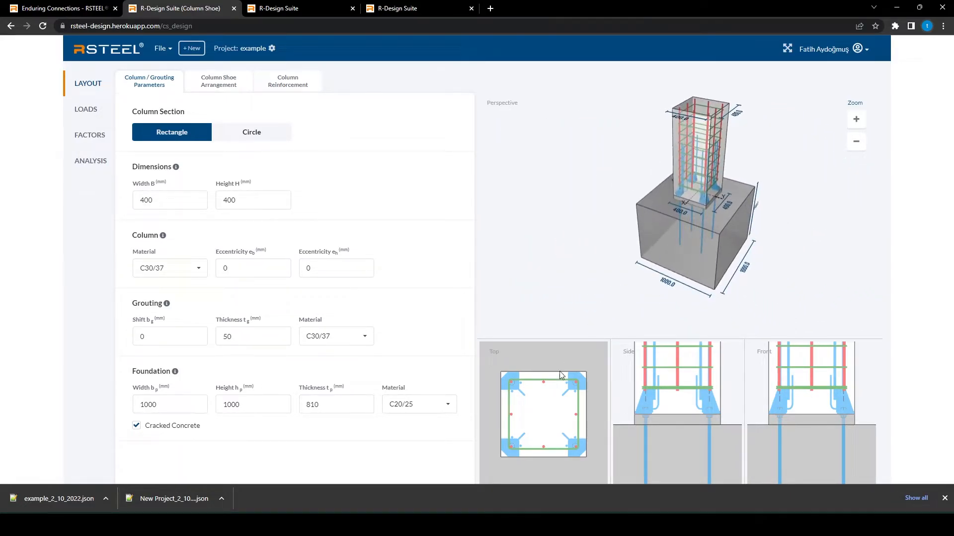
pyautogui.scroll(2, 560, 397)
pyautogui.scroll(-2, 559, 396)
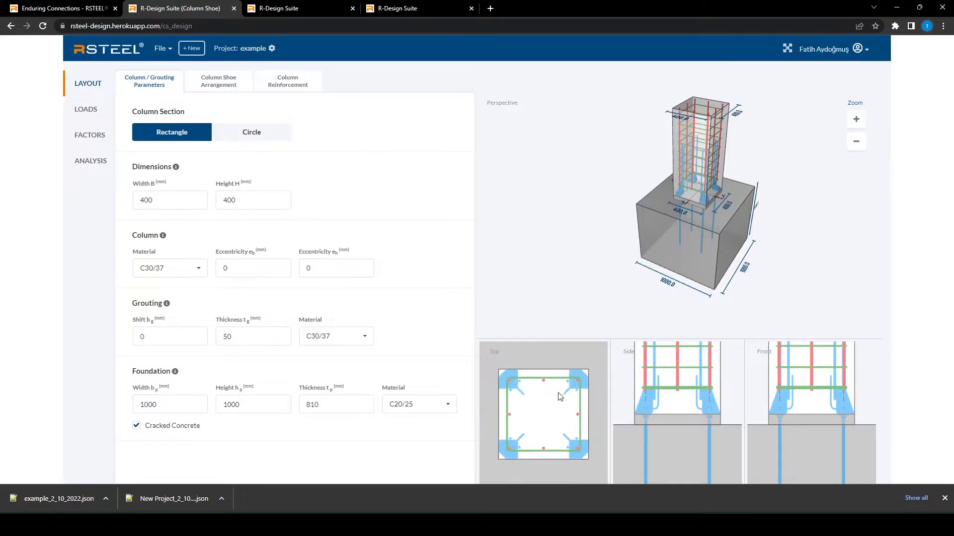
pyautogui.scroll(2, 566, 384)
pyautogui.scroll(-2, 566, 384)
pyautogui.scroll(1, 696, 378)
pyautogui.scroll(1, 820, 402)
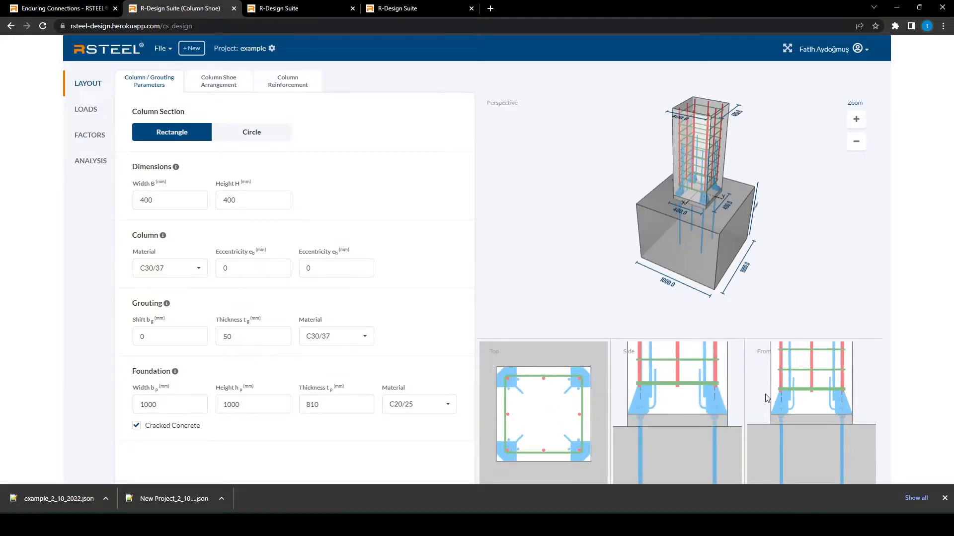
pyautogui.scroll(-1, 819, 404)
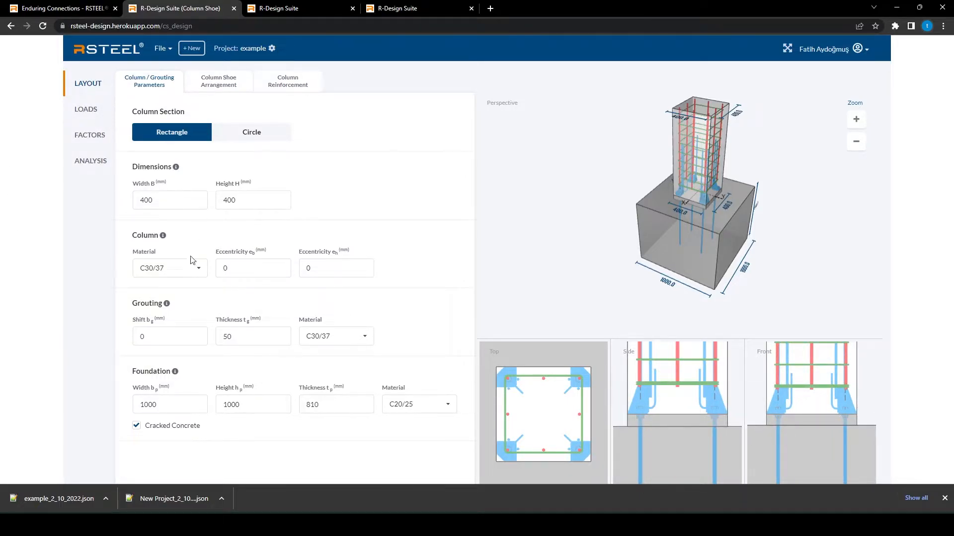
# Review the column shoe arrangement and column reinforcement settings, and return to the column and grouting parameters.
pyautogui.click(224, 87)
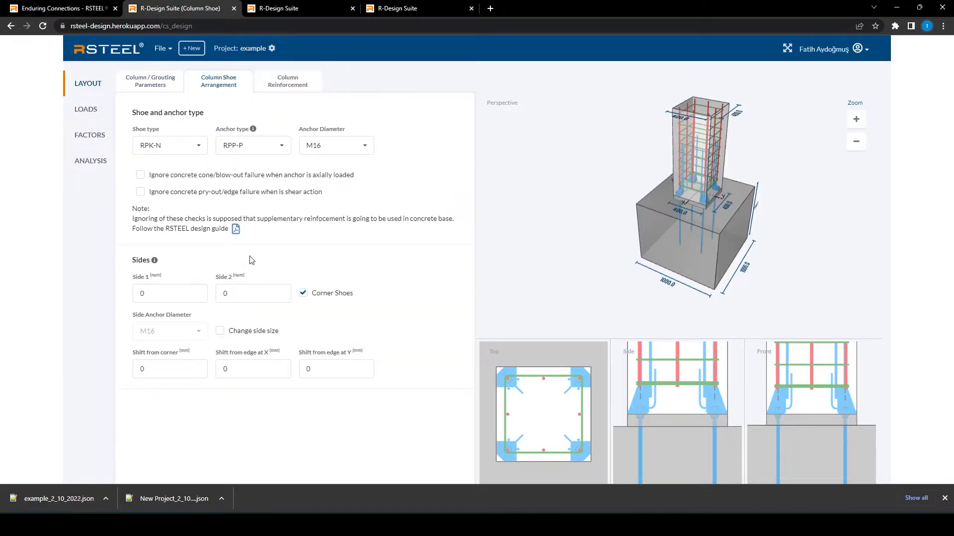
pyautogui.click(297, 88)
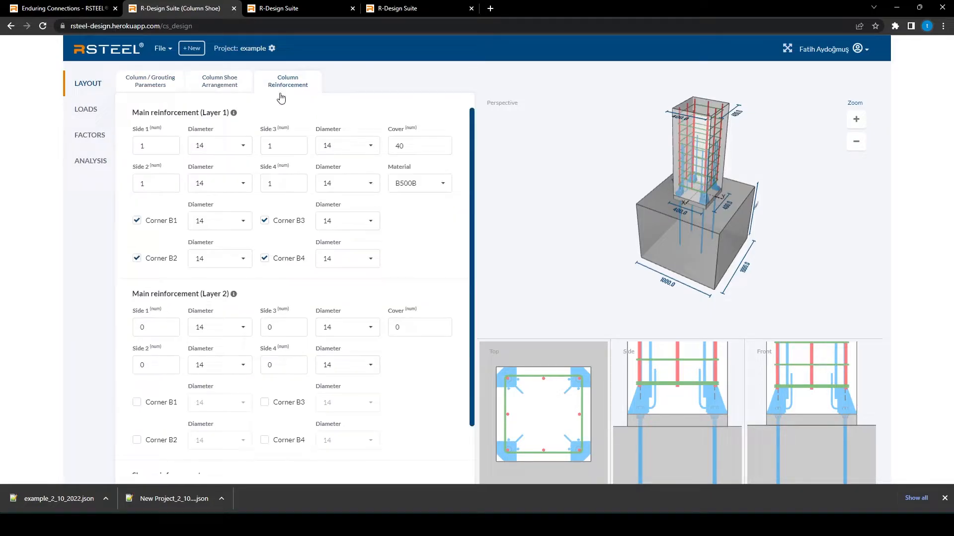
pyautogui.click(140, 79)
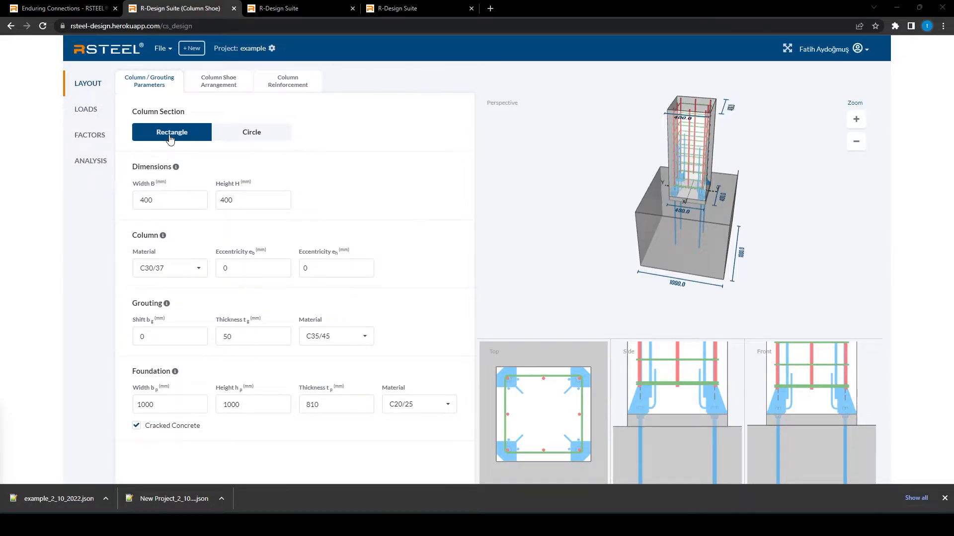
# Preview the circular column section and switch back to the rectangular one.
pyautogui.click(251, 139)
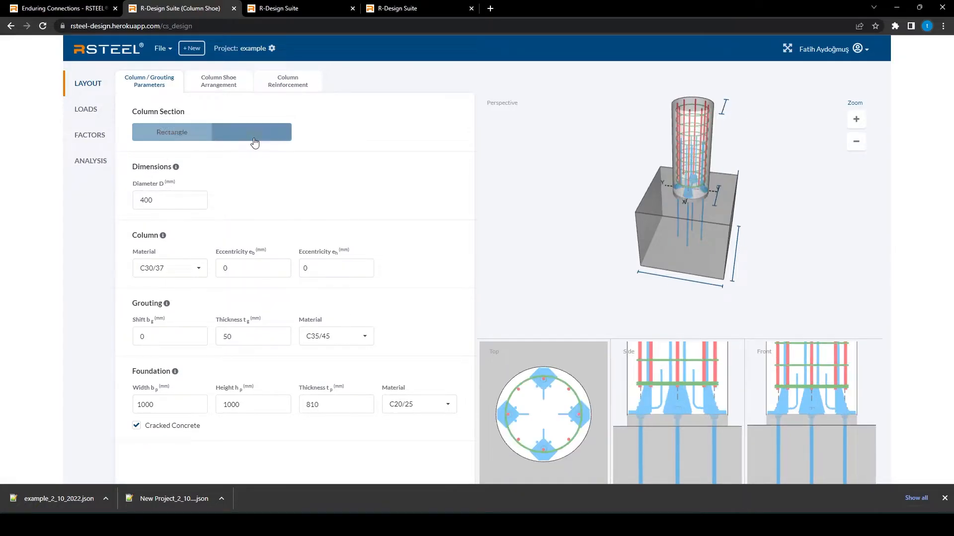
pyautogui.click(176, 138)
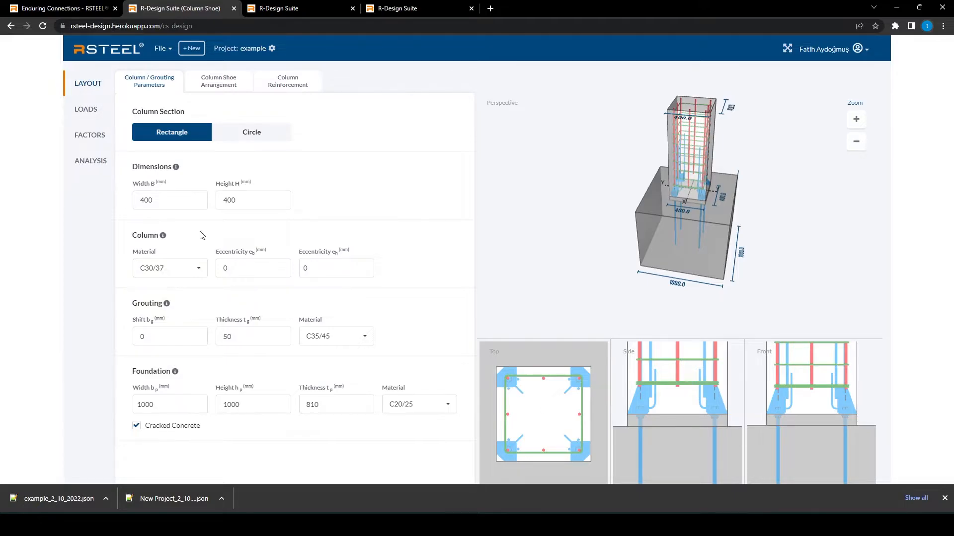
# Set the rectangular column section's height H to 800 mm.
pyautogui.moveTo(176, 168)
pyautogui.moveTo(166, 240)
pyautogui.moveTo(168, 305)
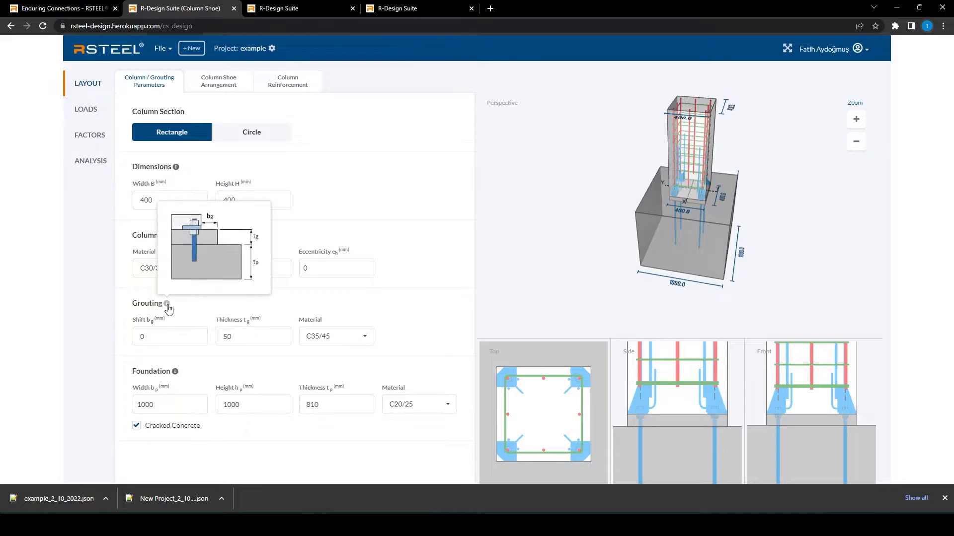
pyautogui.moveTo(176, 378)
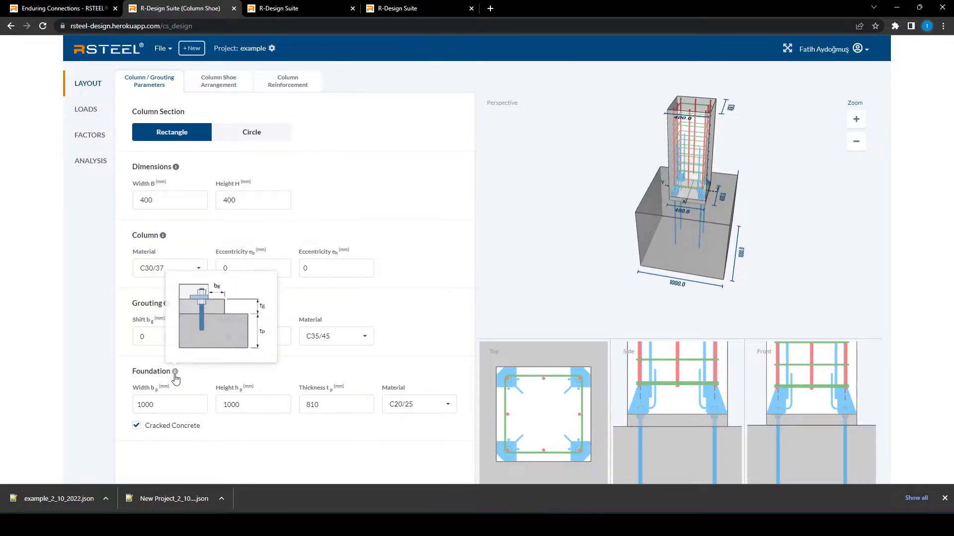
pyautogui.doubleClick(229, 200)
pyautogui.write('800')
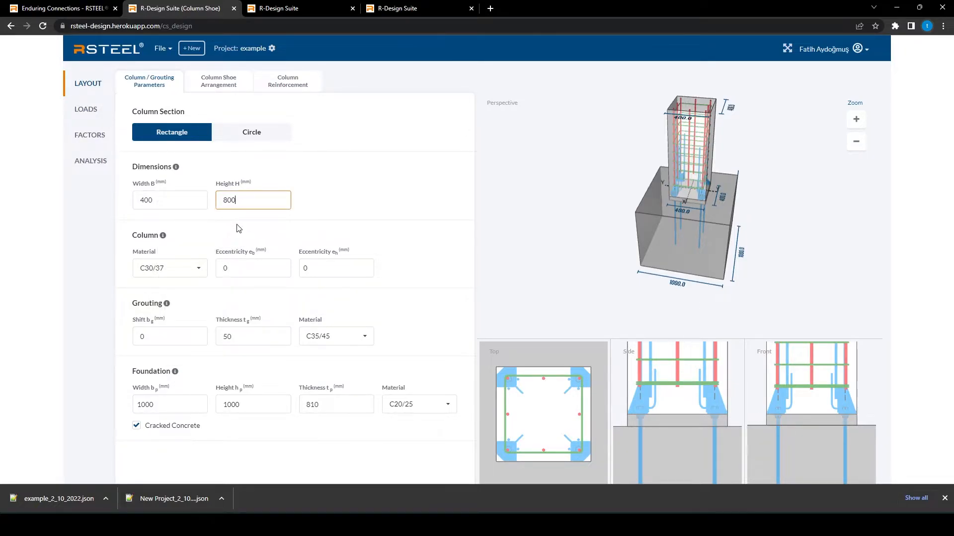
pyautogui.click(350, 228)
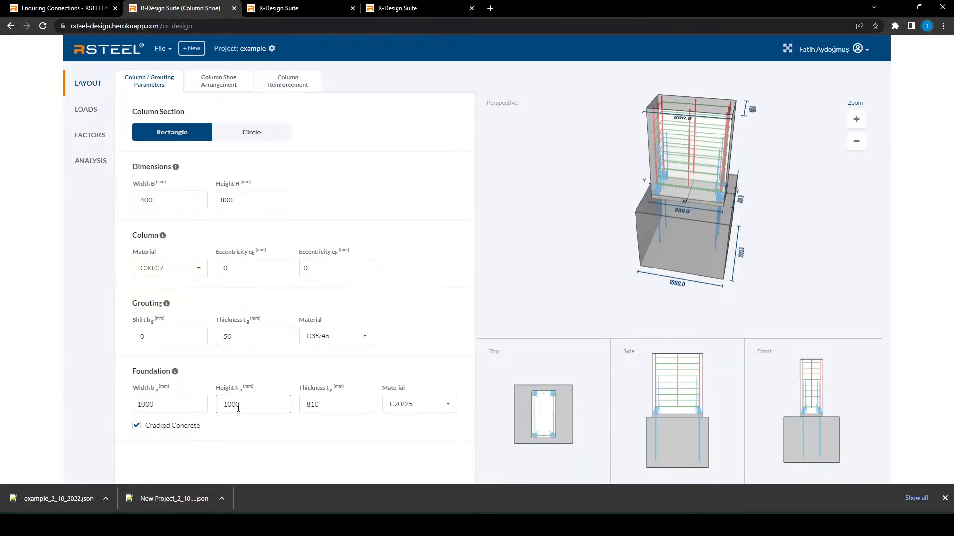
# Set the foundation's width to 1500 mm.
pyautogui.click(155, 408)
pyautogui.doubleClick(149, 405)
pyautogui.write('1')
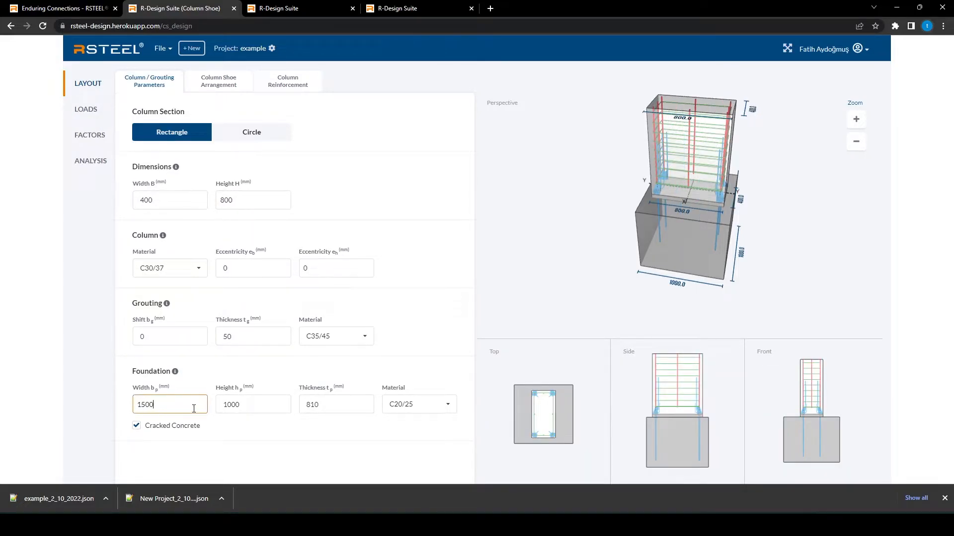
pyautogui.click(266, 401)
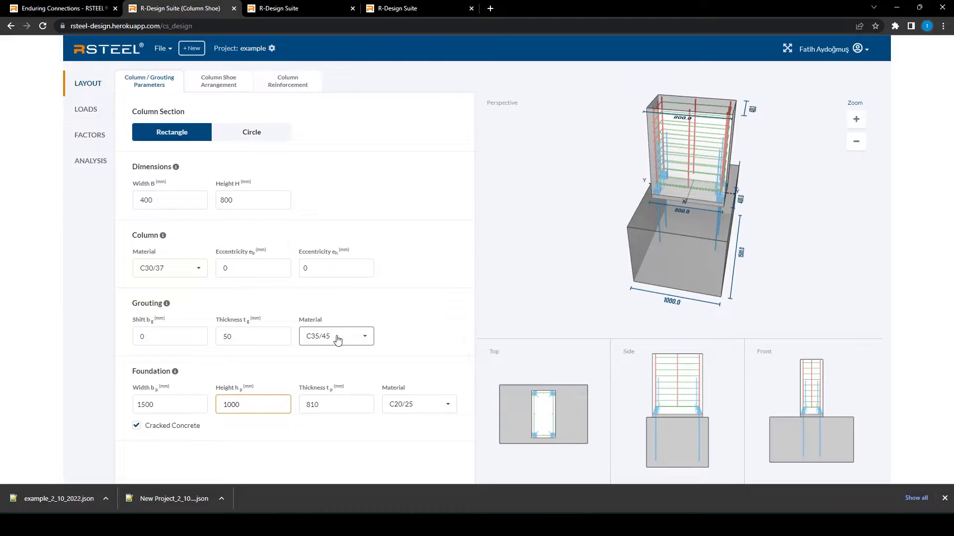
# Set the column's eccentricity eh to 100 mm and open the grouting thickness for editing.
pyautogui.doubleClick(311, 269)
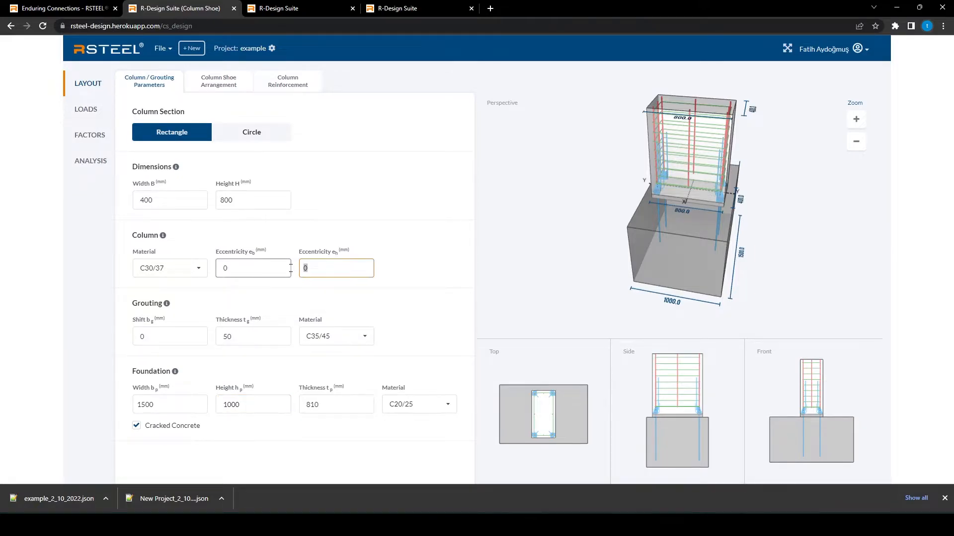
pyautogui.write('100')
pyautogui.click(277, 269)
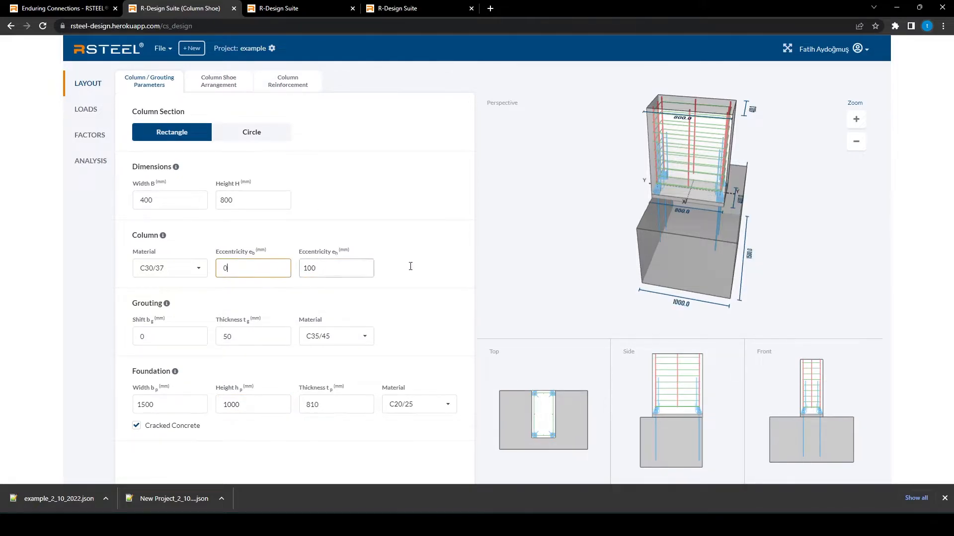
pyautogui.moveTo(640, 265)
pyautogui.mouseDown()
pyautogui.moveTo(698, 257)
pyautogui.moveTo(646, 255)
pyautogui.mouseUp()
pyautogui.click(242, 335)
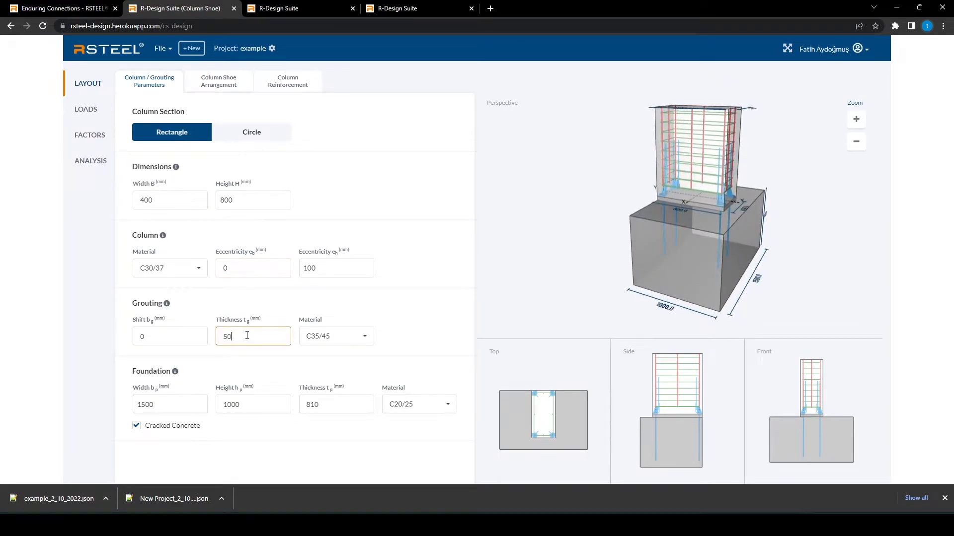
pyautogui.doubleClick(237, 335)
# Open the column shoe arrangement, try the RPK-E shoe type and switch back to RPK-N.
pyautogui.click(205, 90)
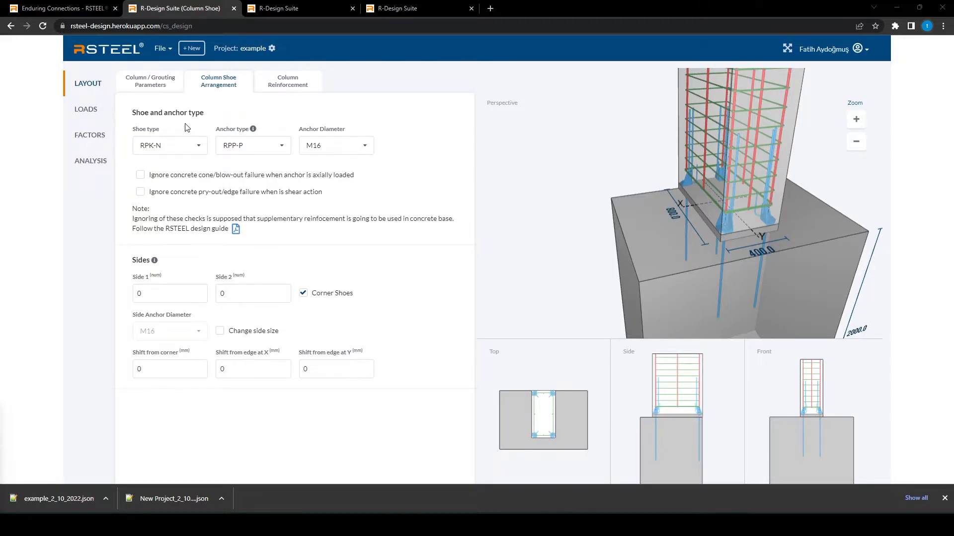
pyautogui.click(190, 145)
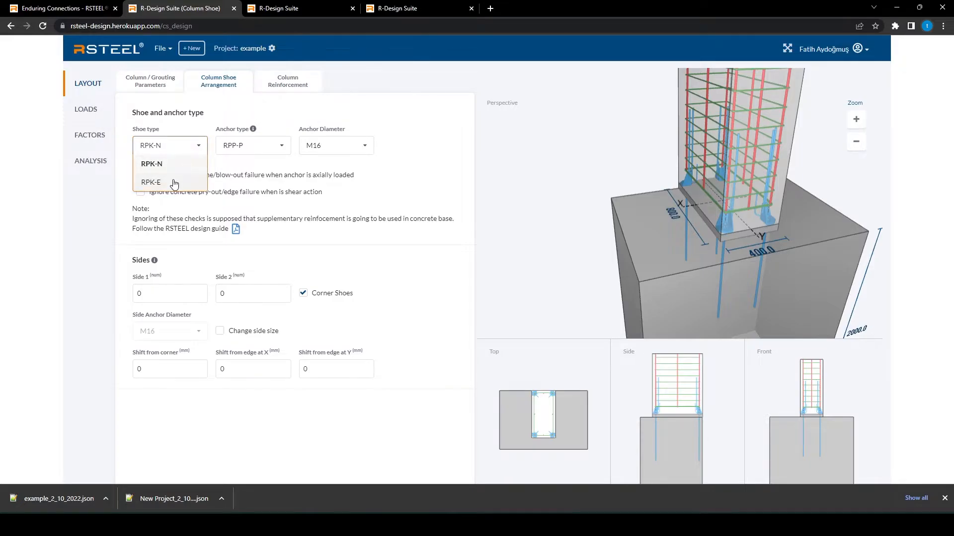
pyautogui.click(174, 182)
pyautogui.click(190, 149)
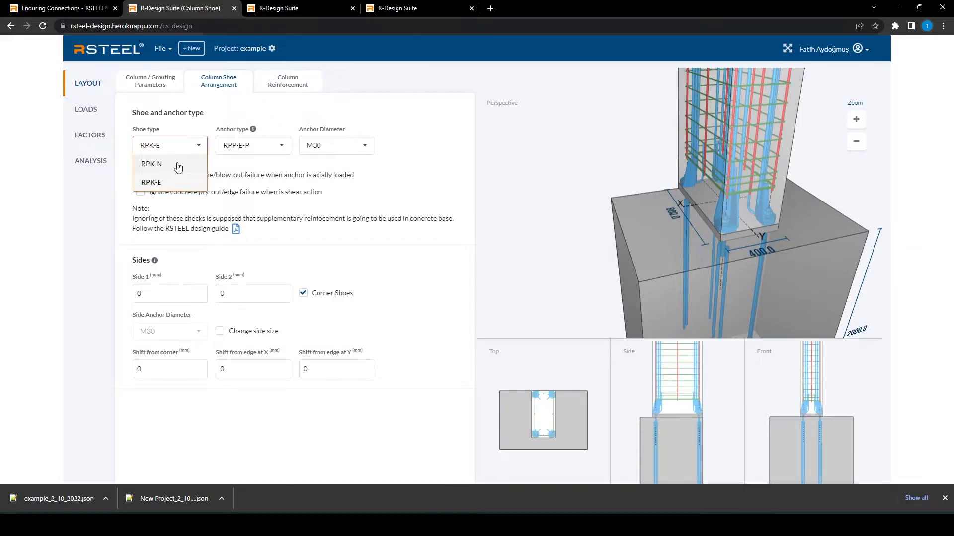
pyautogui.click(179, 166)
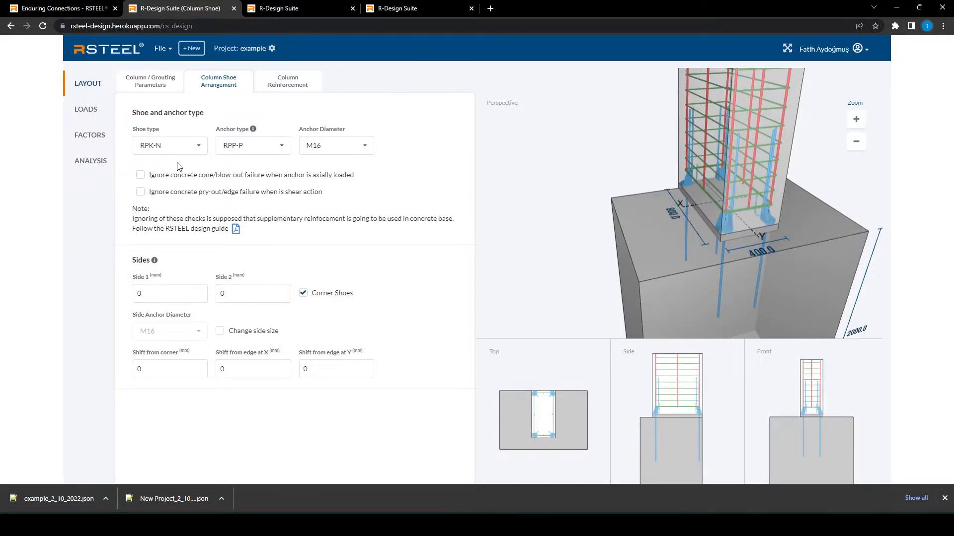
# Choose the RPK-E shoe type with RPP-E-L anchors and inspect the anchors in the perspective view.
pyautogui.click(168, 146)
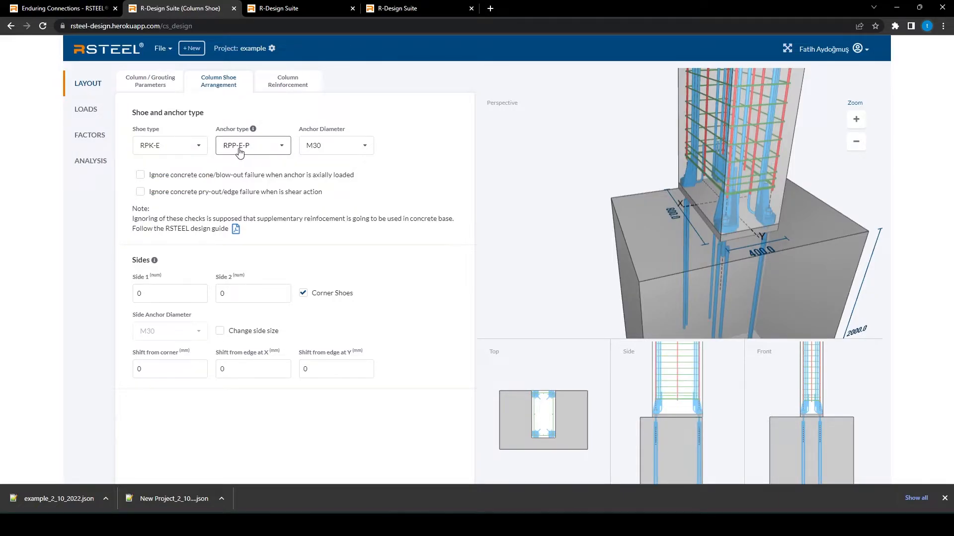
pyautogui.click(277, 149)
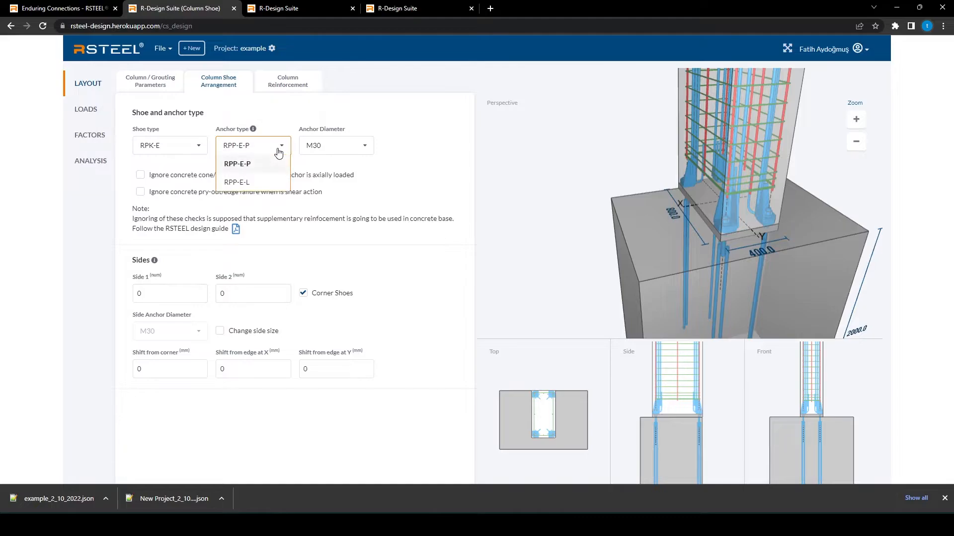
pyautogui.click(236, 182)
pyautogui.moveTo(611, 283); pyautogui.dragTo(705, 273)
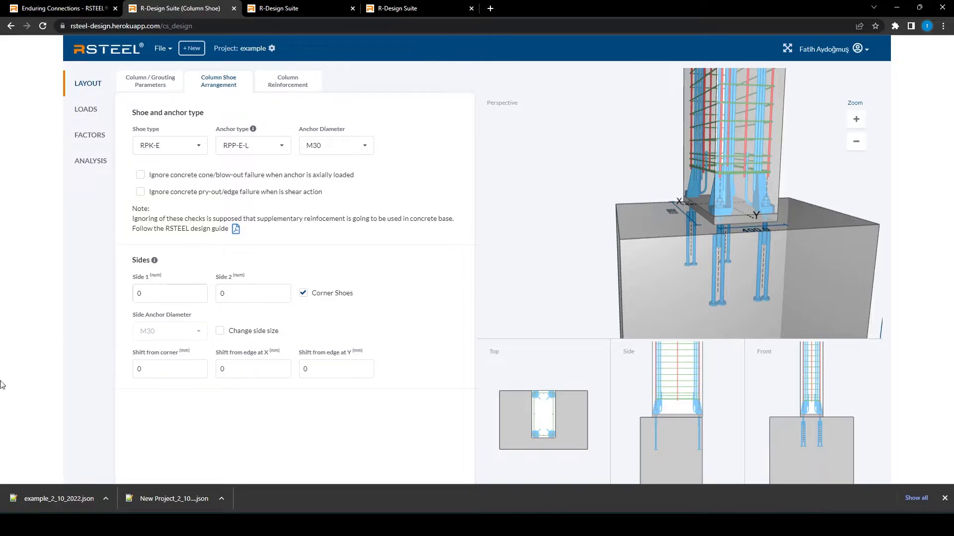
# Try the M36 and M39 anchor diameters for the RPK-E shoes.
pyautogui.click(338, 149)
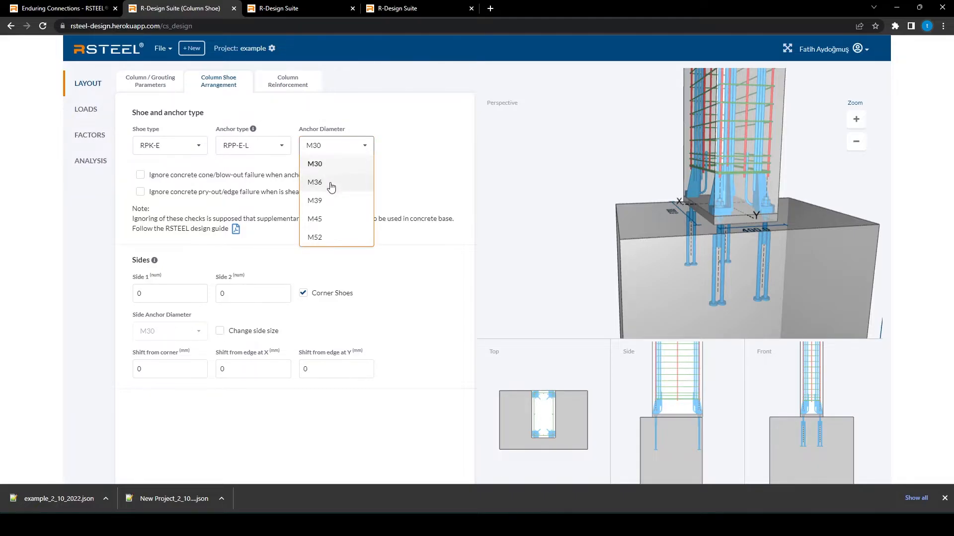
pyautogui.click(331, 187)
pyautogui.click(338, 146)
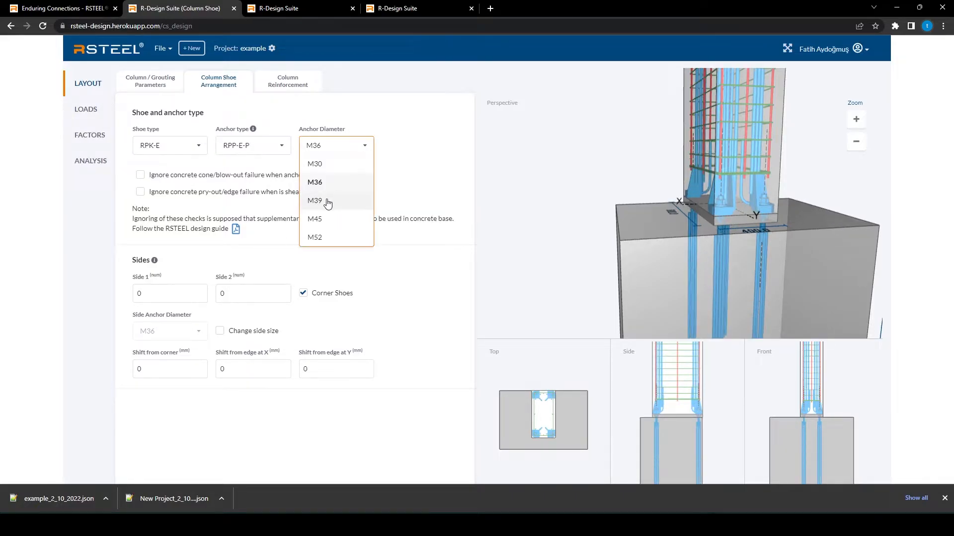
pyautogui.click(327, 203)
# Set the shoe type to RPK-N and the anchor diameter to M20.
pyautogui.click(171, 149)
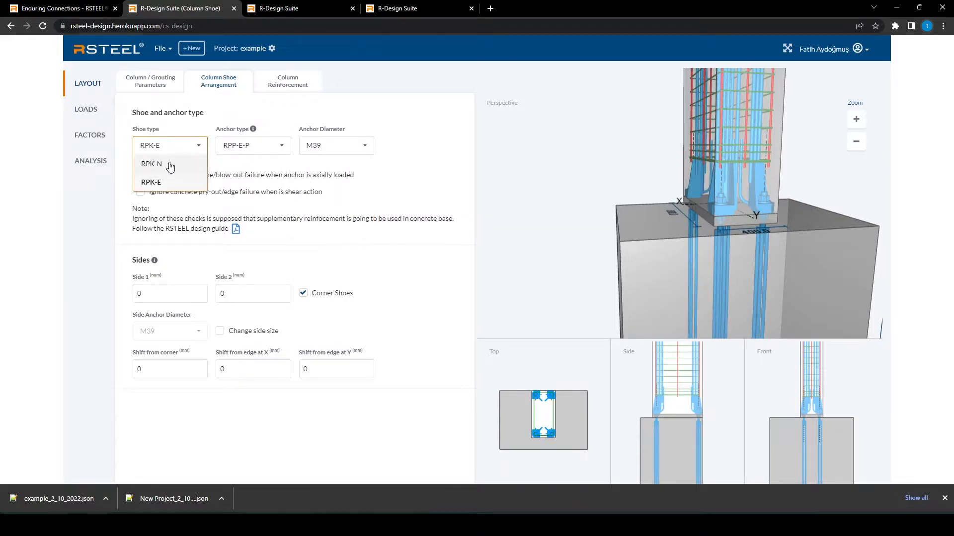
pyautogui.click(167, 164)
pyautogui.moveTo(667, 206); pyautogui.dragTo(722, 227)
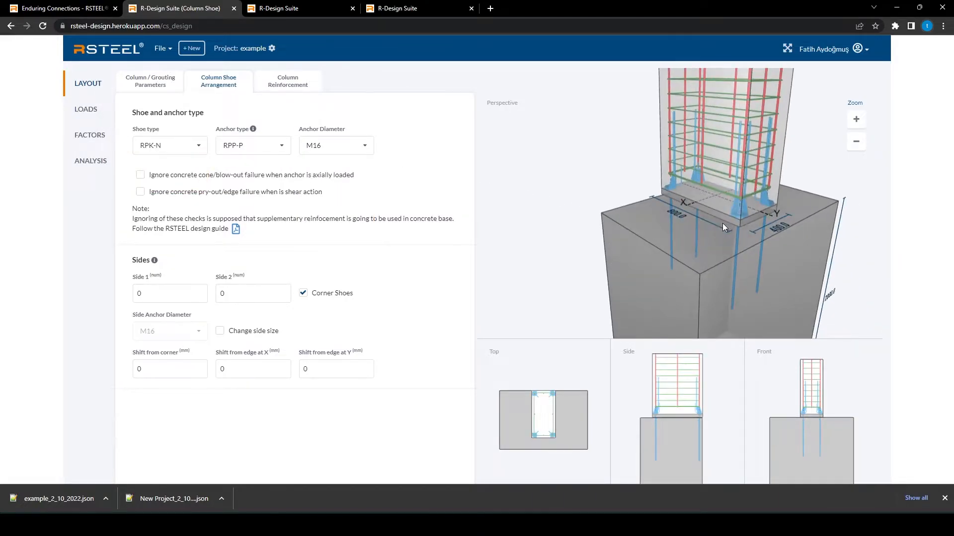
pyautogui.click(342, 151)
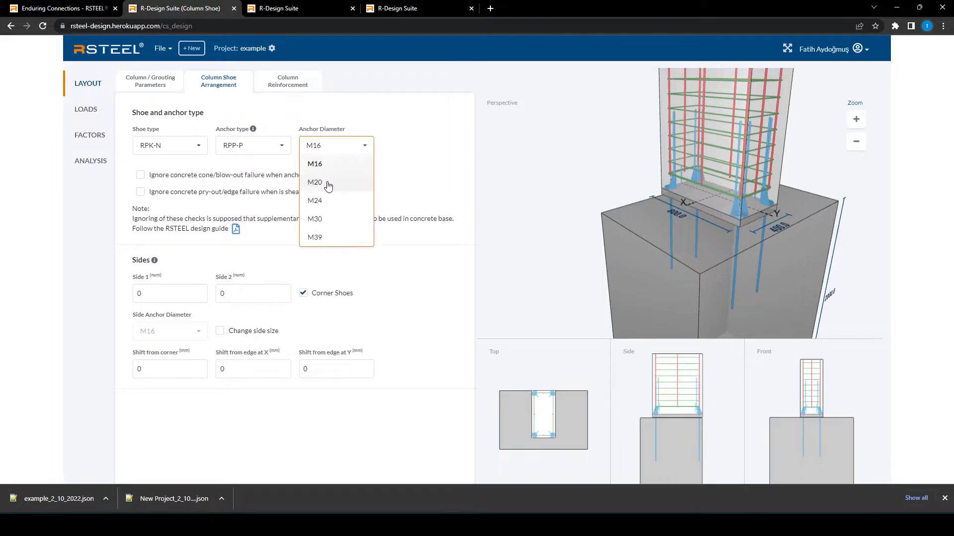
pyautogui.click(330, 184)
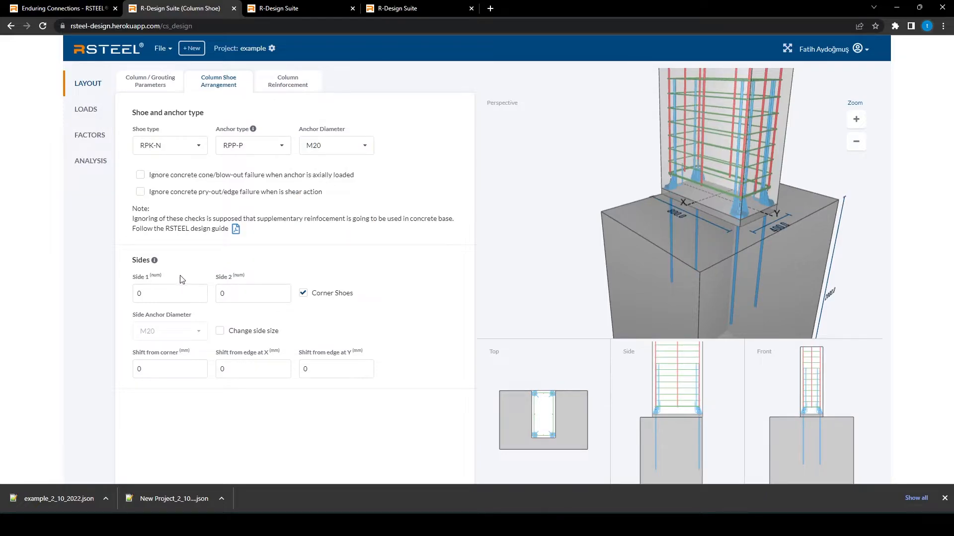
# Add side shoes by setting Side 1 to 1 and Side 2 to 2, and inspect them in the perspective view.
pyautogui.click(153, 293)
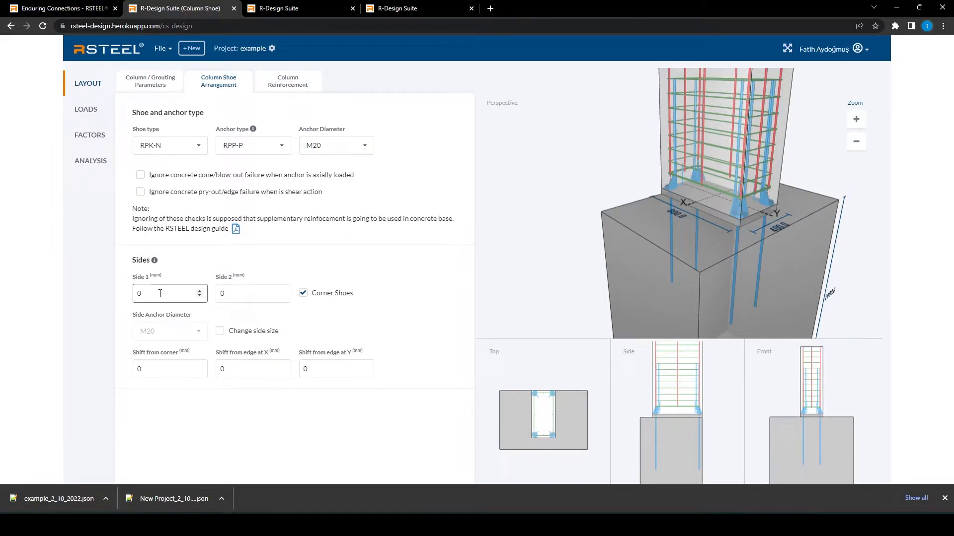
pyautogui.click(200, 291)
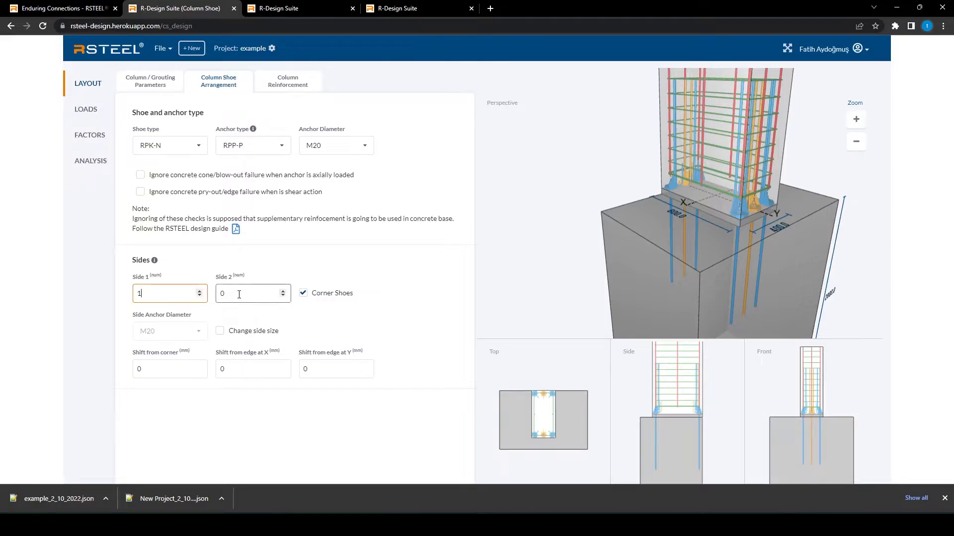
pyautogui.click(283, 292)
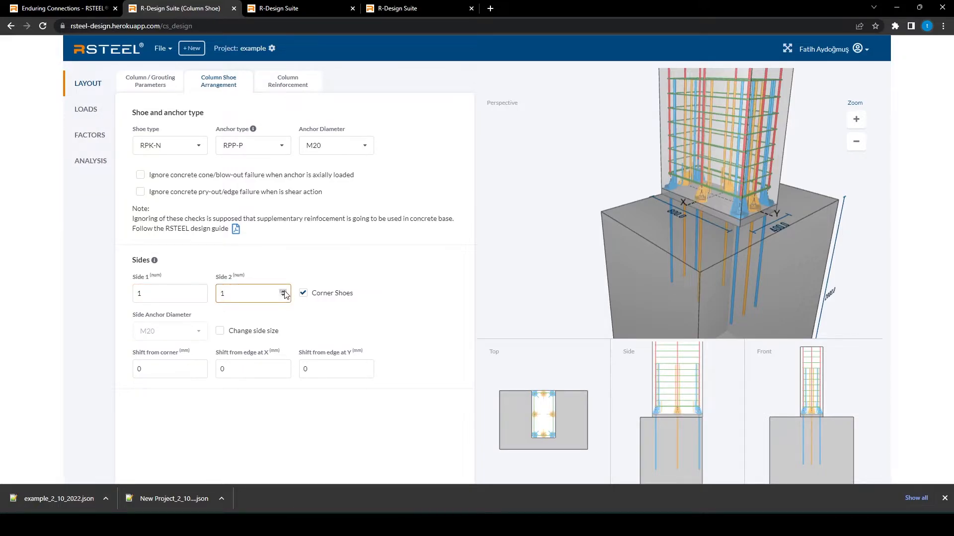
pyautogui.click(283, 292)
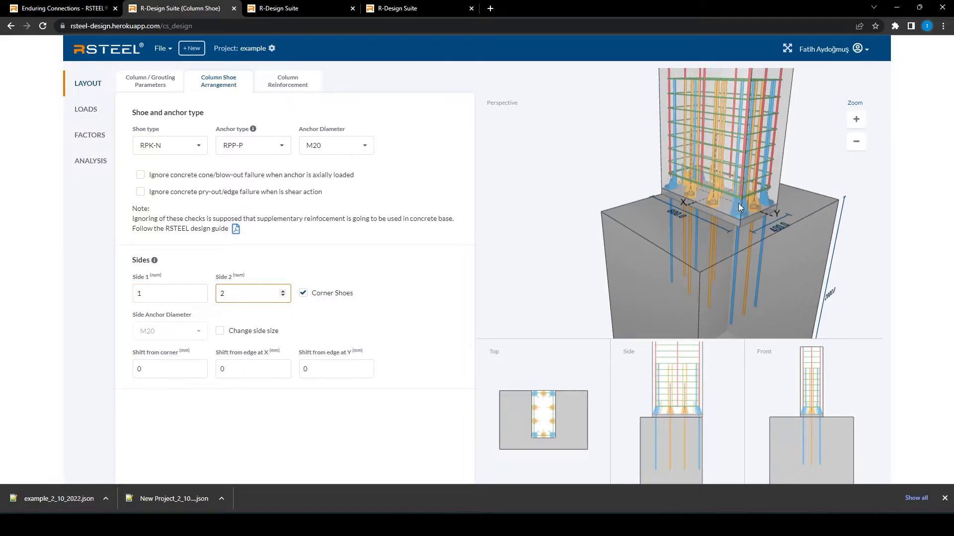
pyautogui.scroll(3, 730, 201)
pyautogui.moveTo(730, 201); pyautogui.dragTo(652, 219)
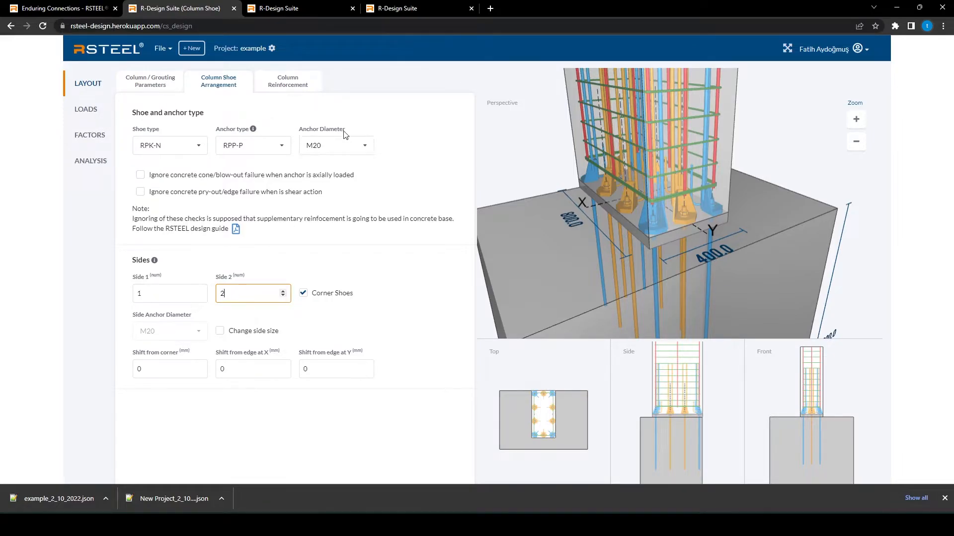
# Enable a separate side shoe size and set the side anchor diameter to M16.
pyautogui.click(222, 334)
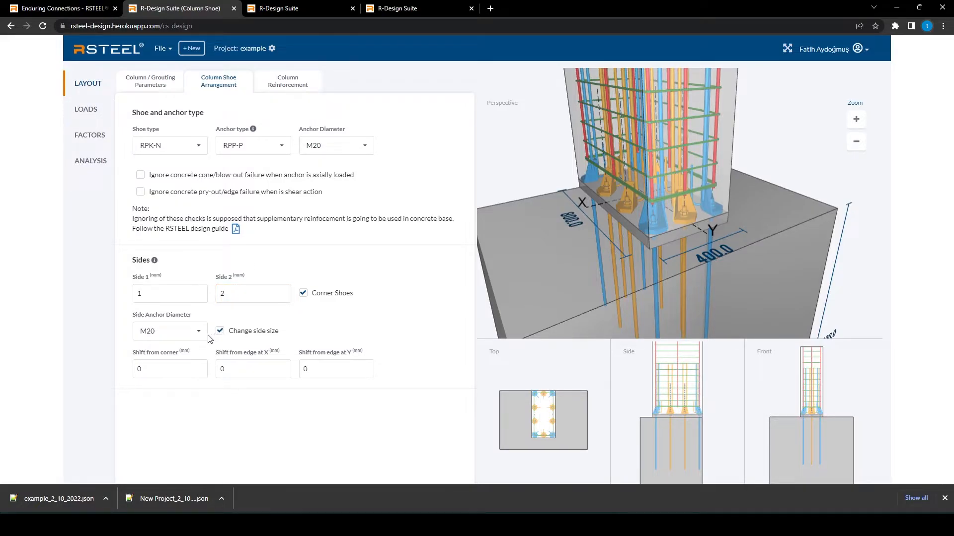
pyautogui.click(200, 335)
pyautogui.click(183, 353)
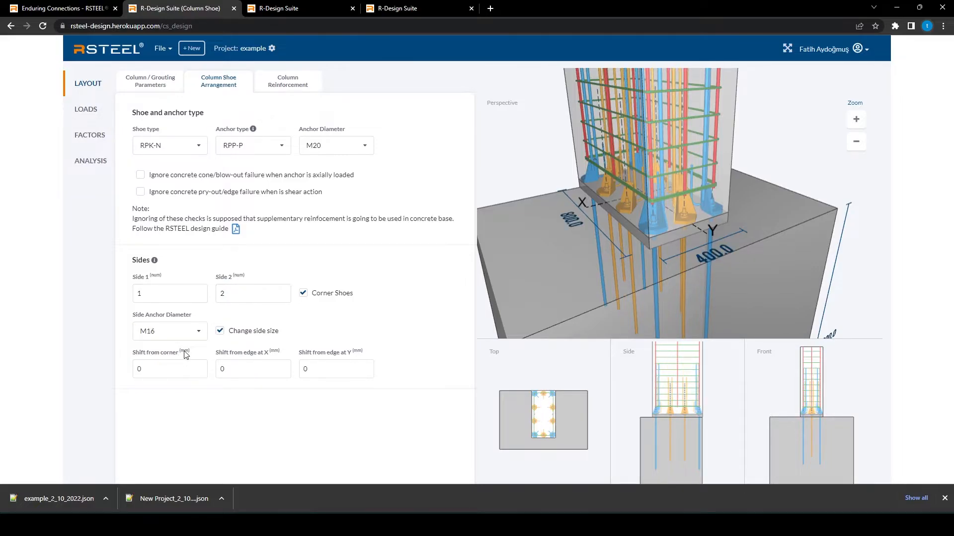
pyautogui.click(197, 339)
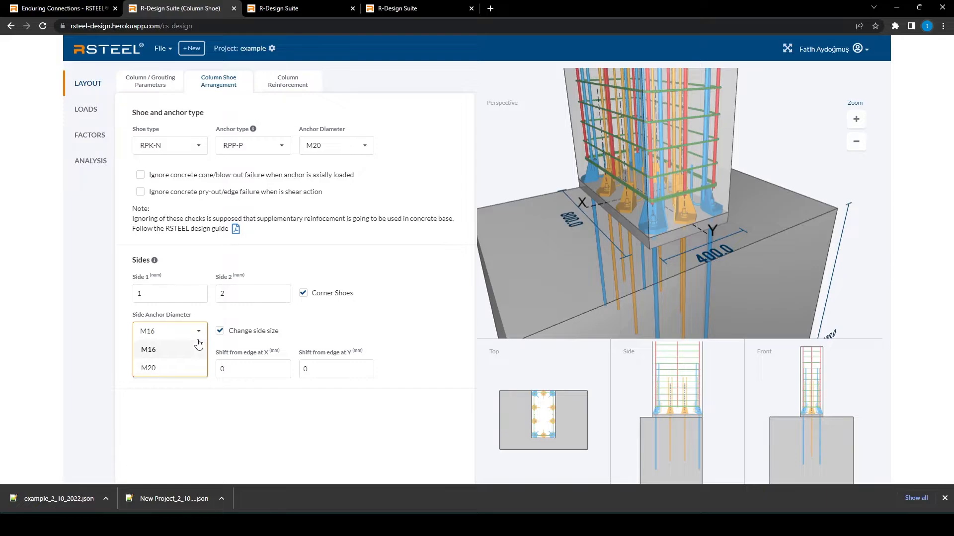
pyautogui.click(198, 344)
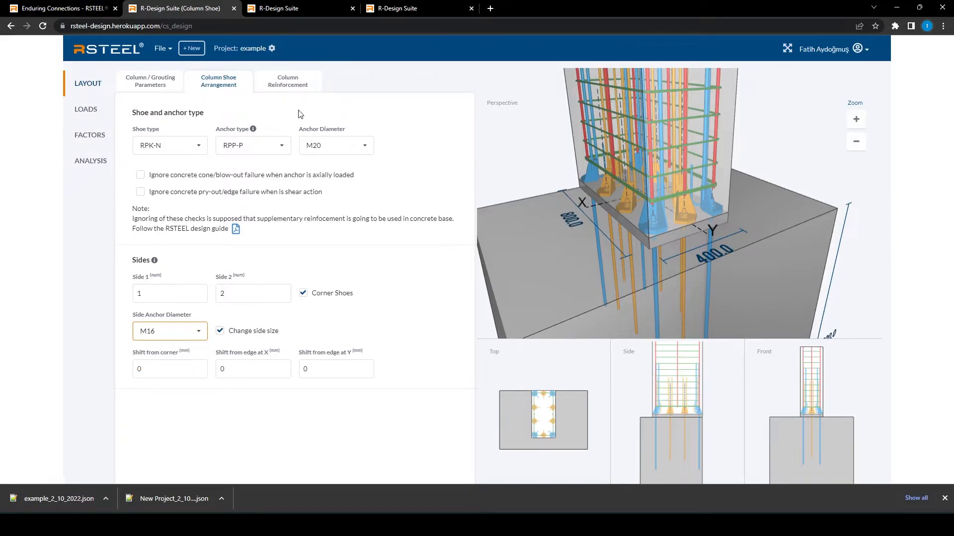
# Check the column reinforcement settings, return to the shoe arrangement and review the shifts from the corner and from the X and Y edges.
pyautogui.click(298, 81)
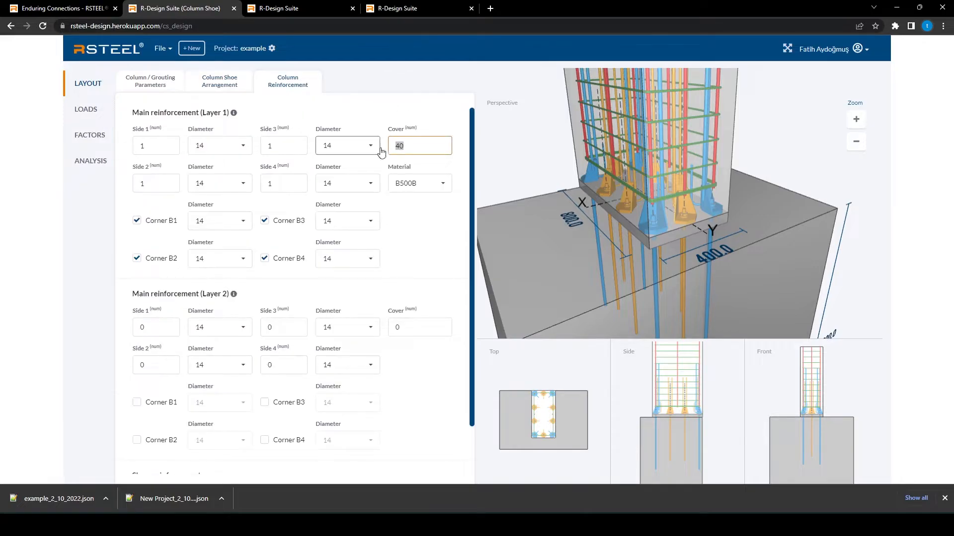
pyautogui.click(231, 87)
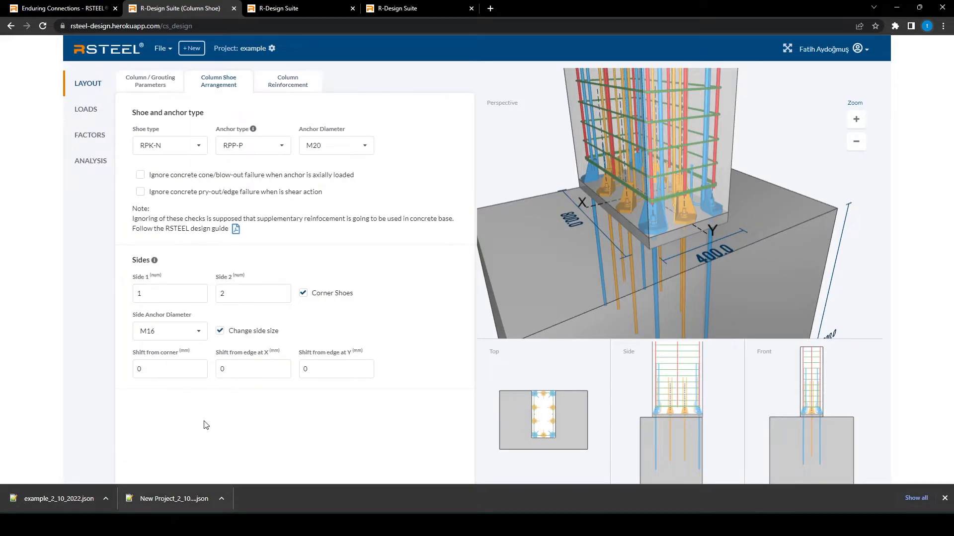
pyautogui.click(189, 364)
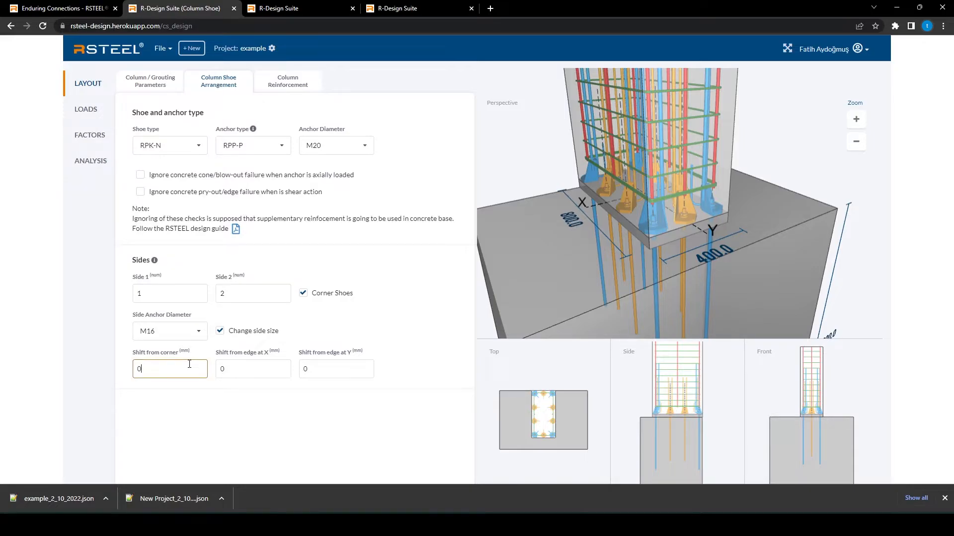
pyautogui.click(237, 367)
pyautogui.click(348, 368)
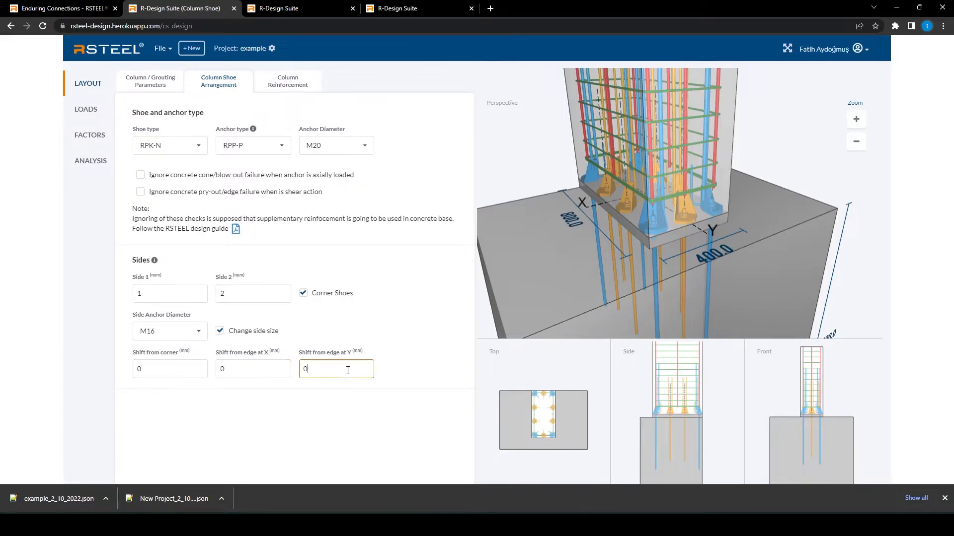
pyautogui.doubleClick(169, 368)
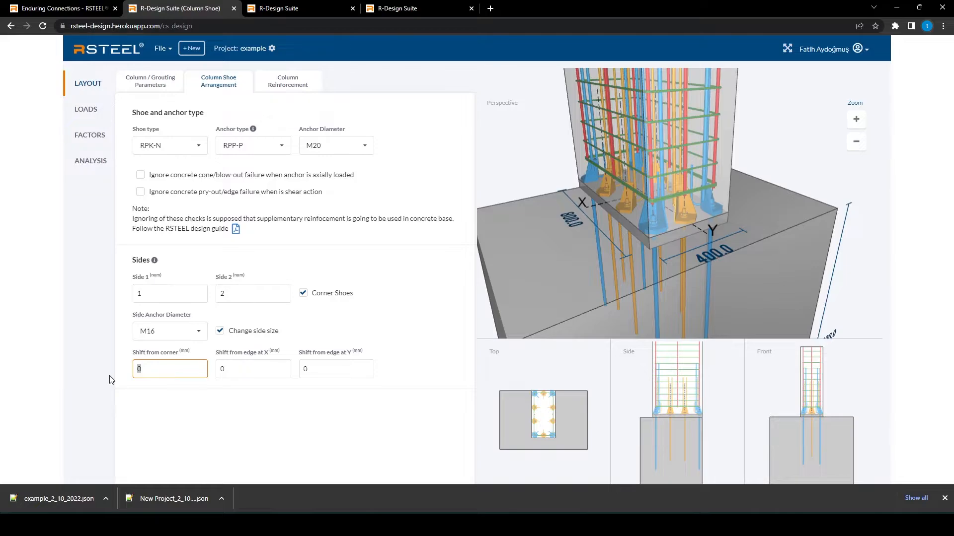
# Set the main anchor diameter to M24 and the side anchor diameter to M20.
pyautogui.click(338, 147)
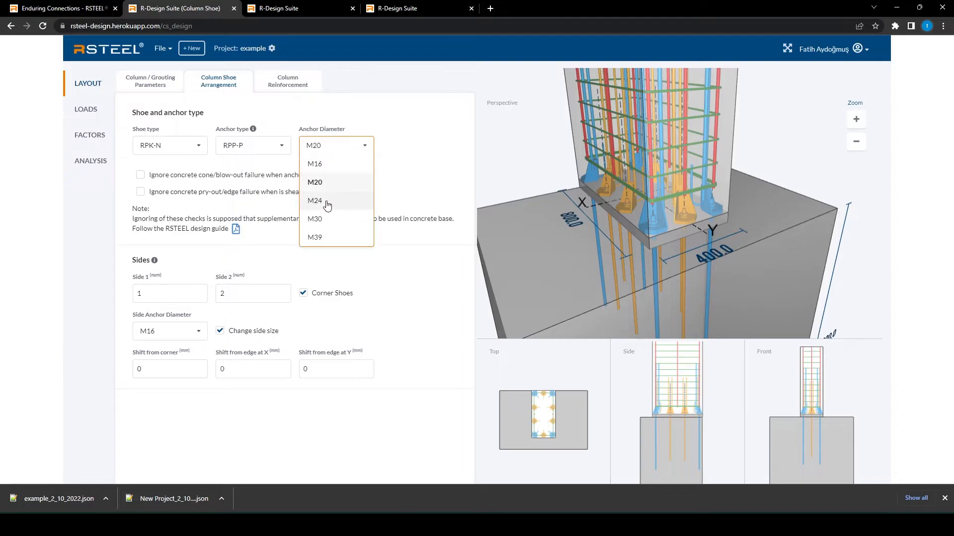
pyautogui.click(327, 203)
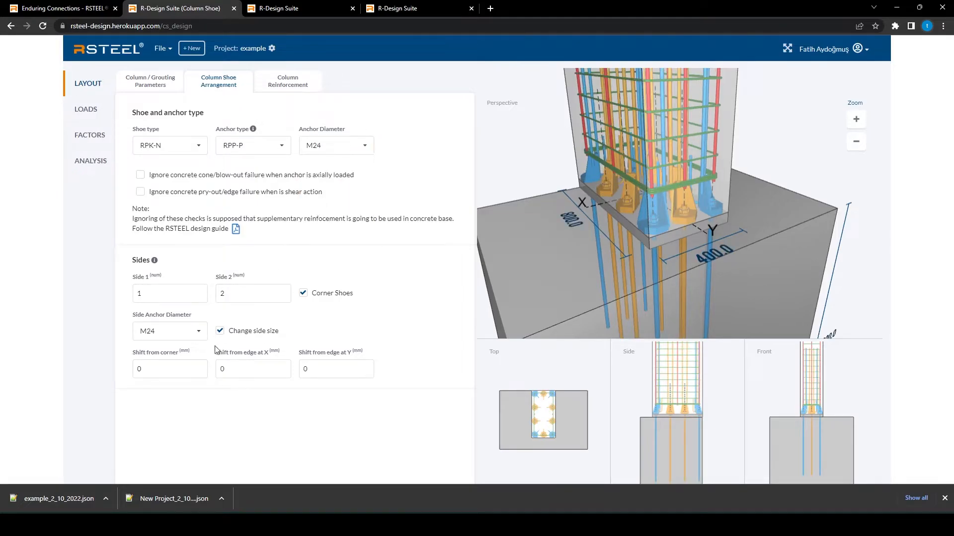
pyautogui.click(195, 336)
pyautogui.click(170, 370)
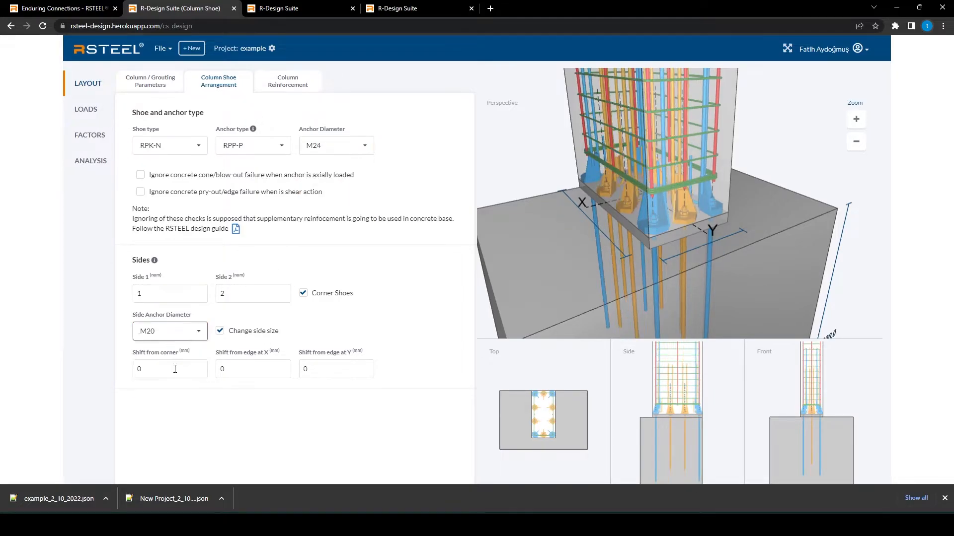
# Set the shoes' shift from the corner to 30 mm and the shift from the edge at X to 50 mm.
pyautogui.click(167, 369)
pyautogui.write('30')
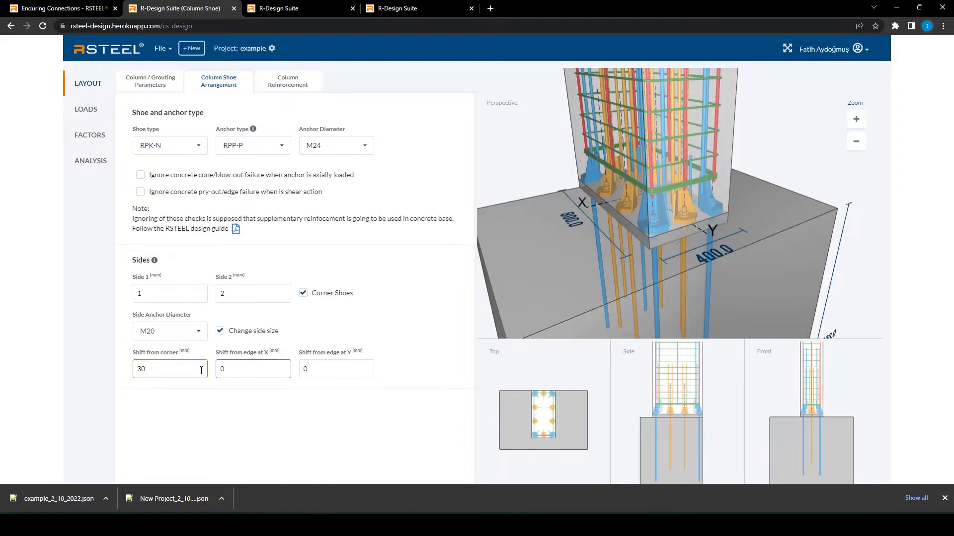
pyautogui.click(235, 372)
pyautogui.write('50')
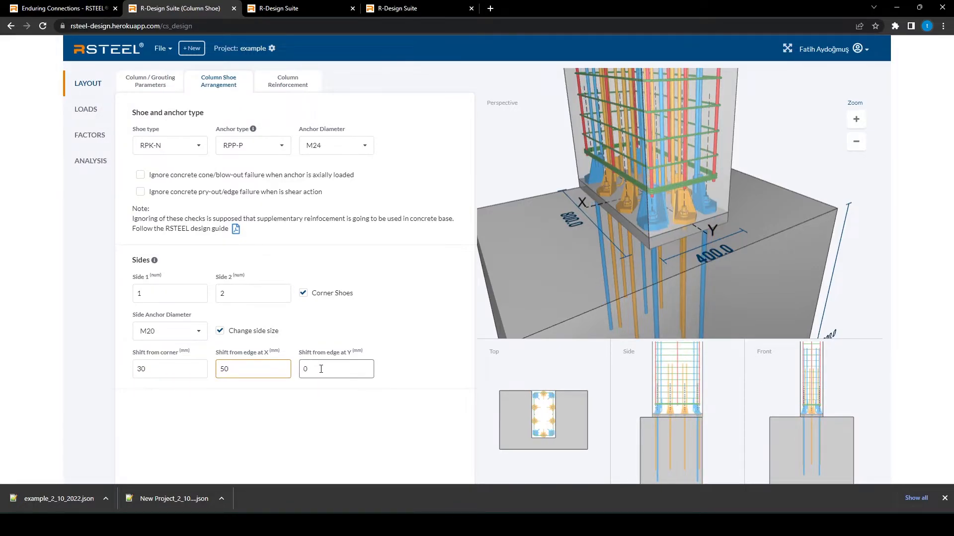
# Set the shoes' shift from the edge at Y to 30 mm.
pyautogui.click(321, 369)
pyautogui.write('30')
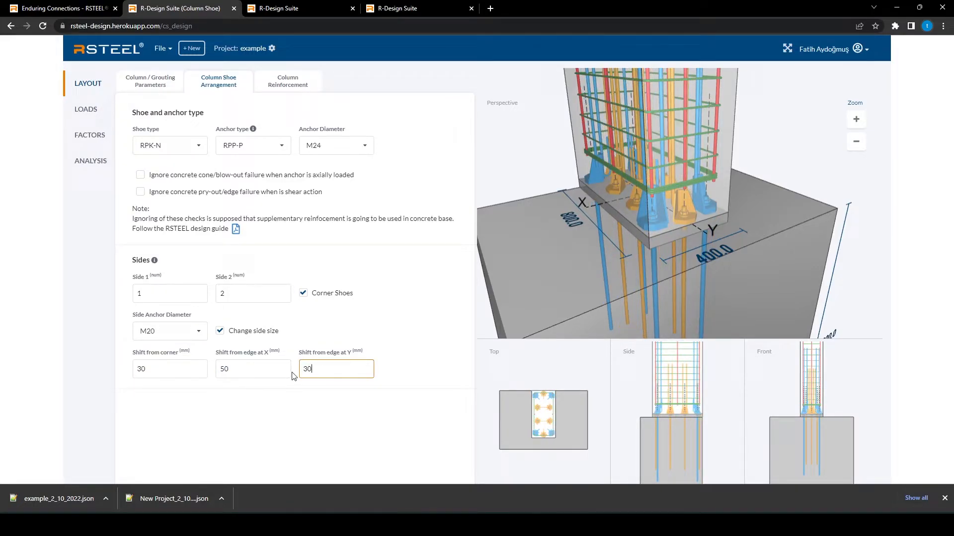
pyautogui.click(187, 371)
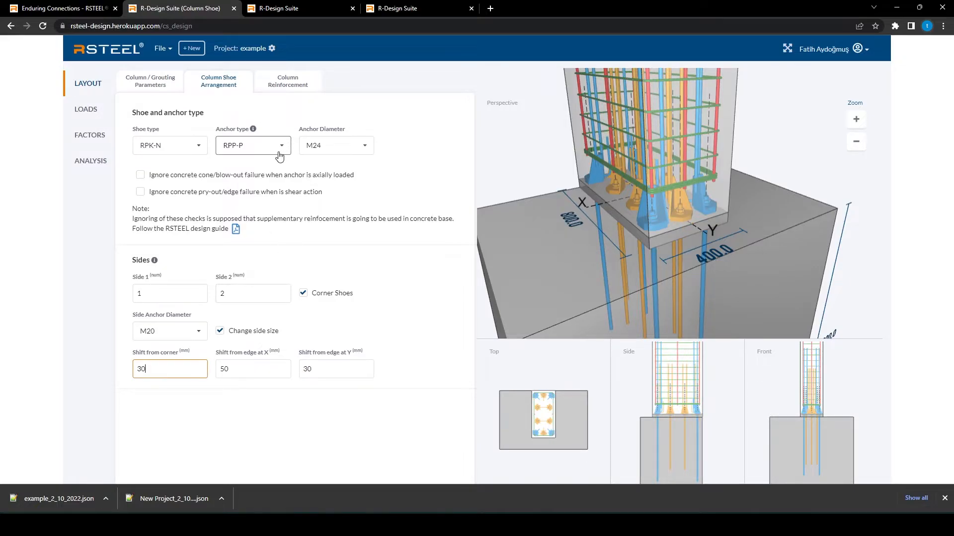
# Change the anchor type to RPP-L and toggle the options ignoring concrete cone/blow-out failure and pry-out/edge failure.
pyautogui.click(253, 146)
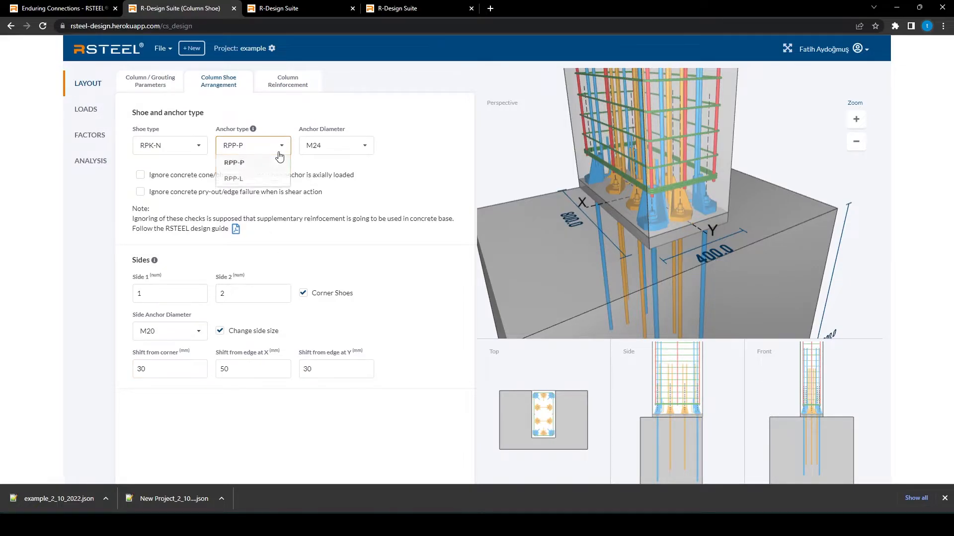
pyautogui.click(262, 188)
pyautogui.moveTo(630, 267)
pyautogui.mouseDown()
pyautogui.moveTo(656, 249)
pyautogui.moveTo(655, 231)
pyautogui.moveTo(622, 234)
pyautogui.moveTo(648, 237)
pyautogui.moveTo(645, 258)
pyautogui.mouseUp()
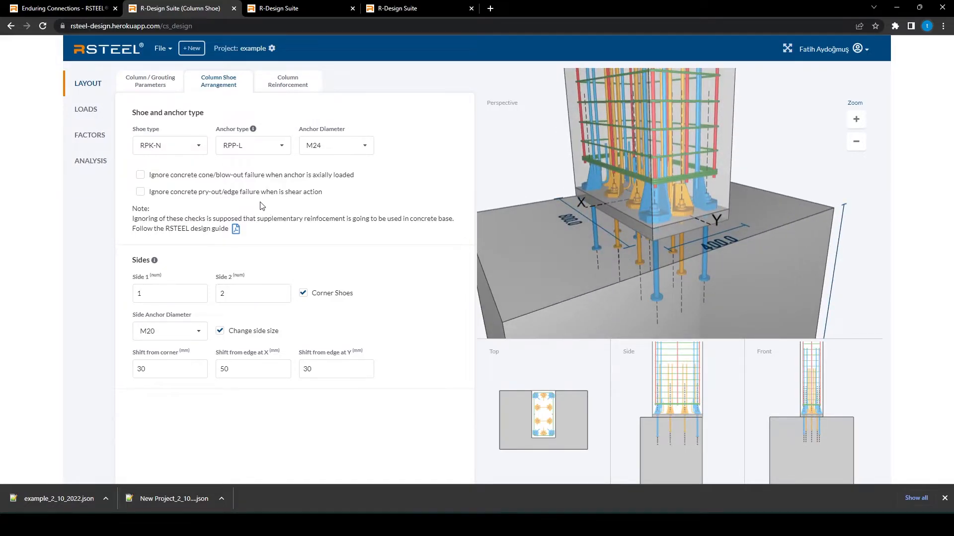
pyautogui.click(140, 176)
pyautogui.click(140, 194)
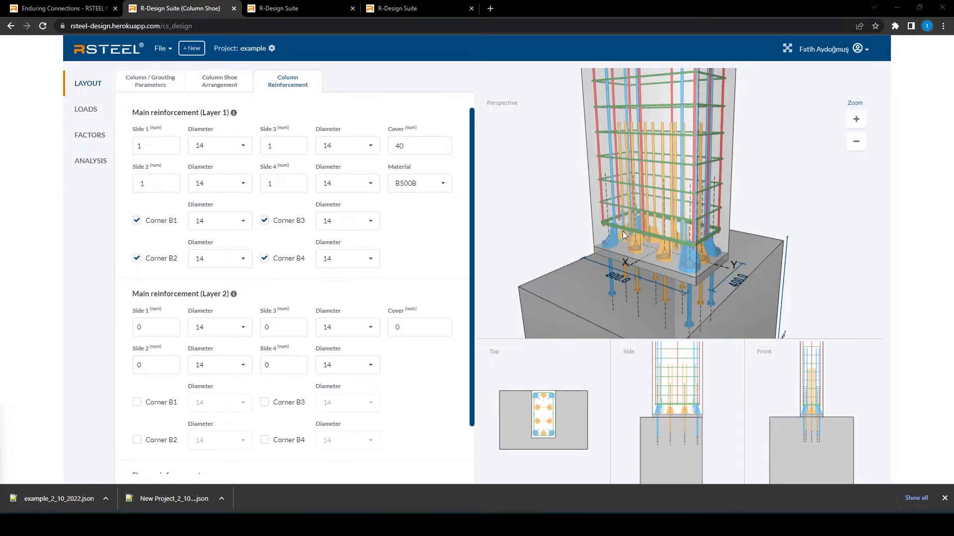
# Examine the column's Layer 1 and Layer 2 main reinforcement inputs, including side and corner bar diameters and the position diagrams.
pyautogui.moveTo(622, 231); pyautogui.dragTo(627, 270)
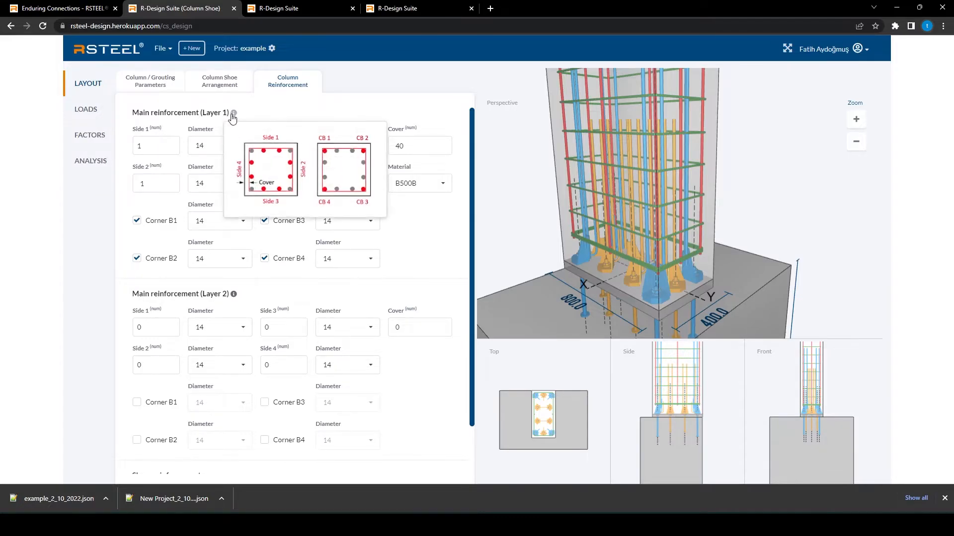
pyautogui.moveTo(226, 114); pyautogui.dragTo(133, 111)
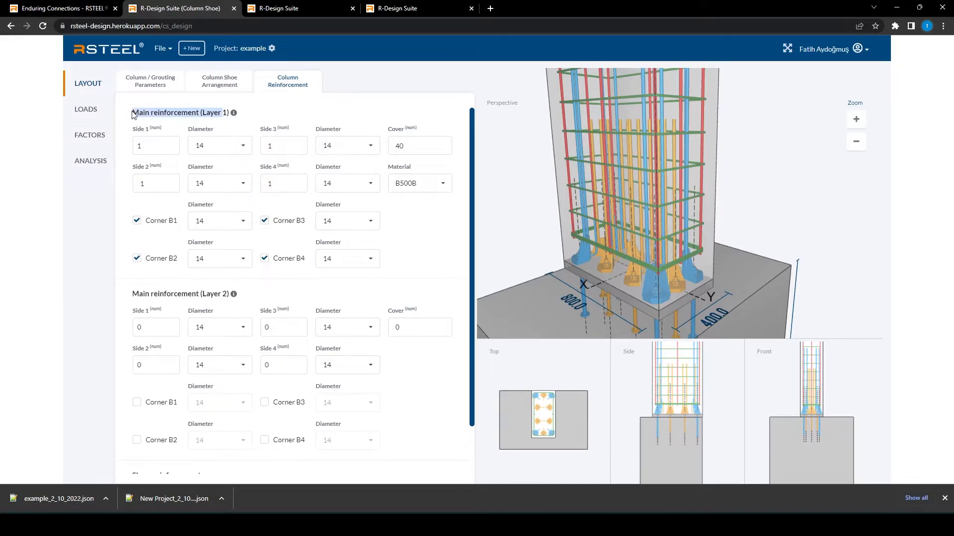
pyautogui.moveTo(133, 293); pyautogui.dragTo(222, 300)
pyautogui.click(168, 288)
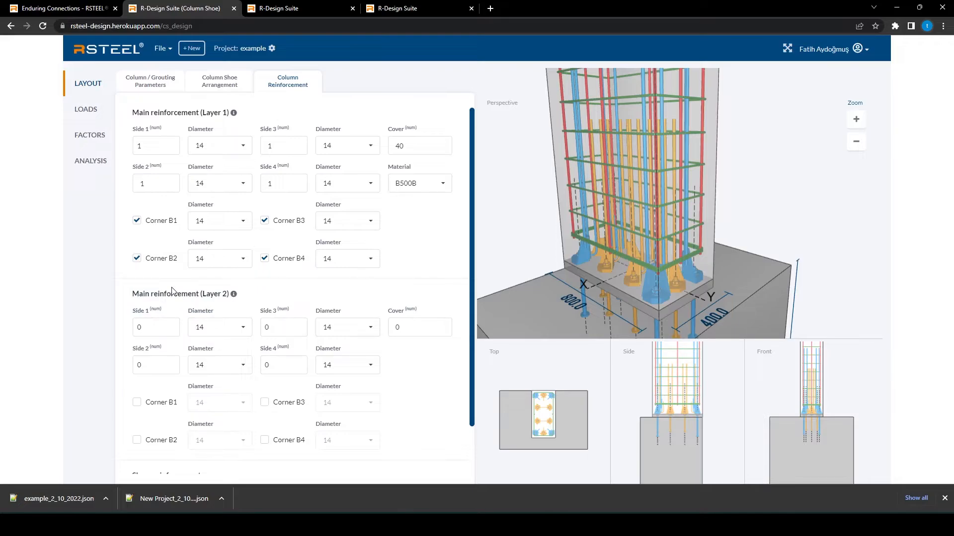
pyautogui.click(169, 145)
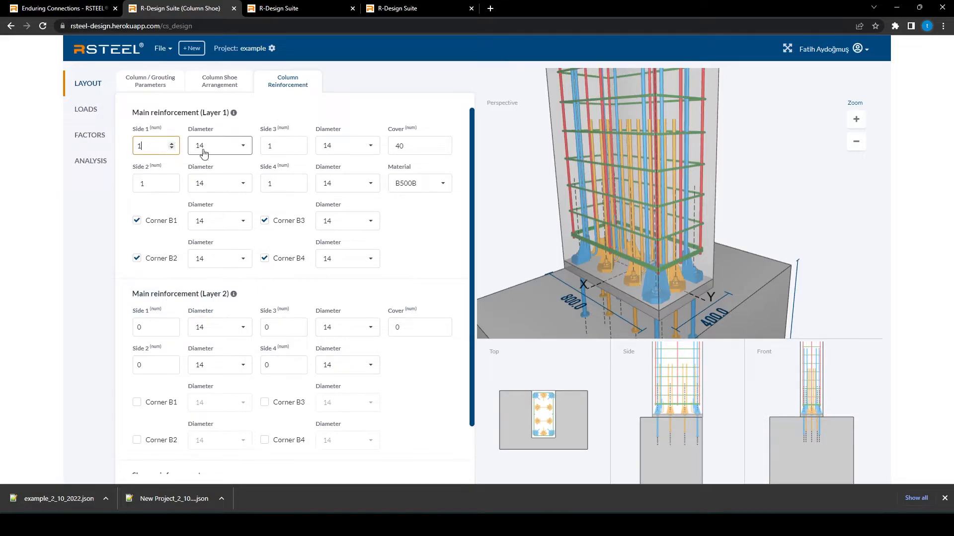
pyautogui.click(245, 152)
pyautogui.click(244, 152)
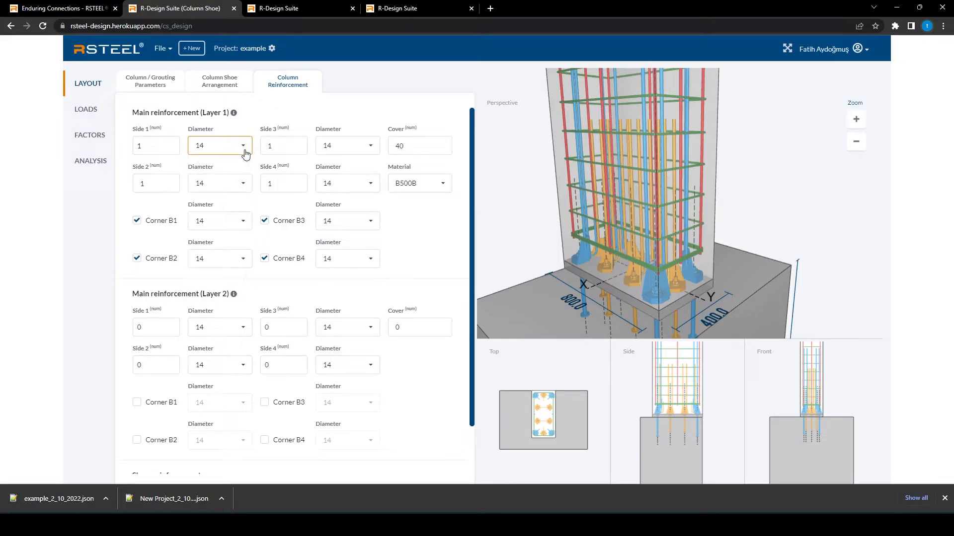
pyautogui.click(236, 226)
pyautogui.click(236, 224)
pyautogui.moveTo(237, 116)
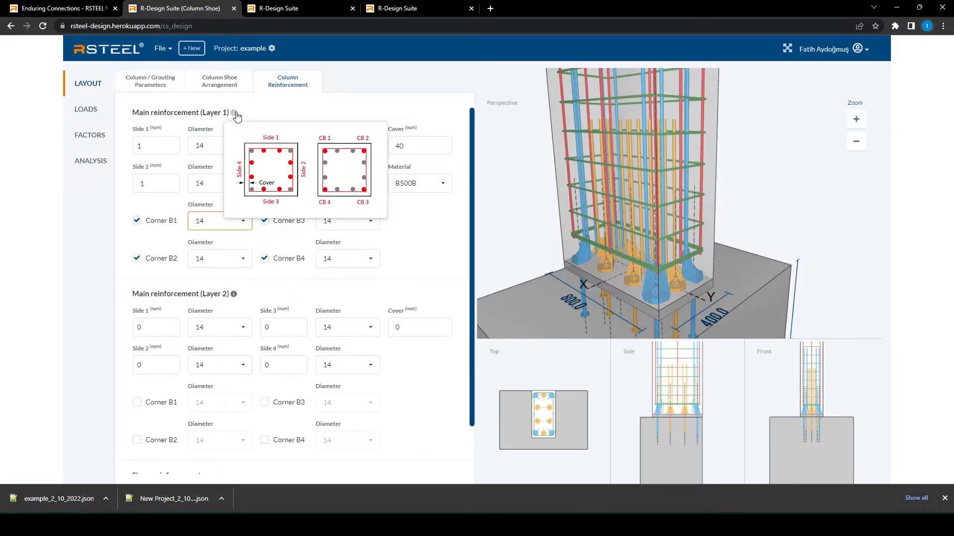
pyautogui.moveTo(236, 298)
# Check the Layer 1 cover and available reinforcement materials, plus the Layer 2 bar counts for sides 1 and 2.
pyautogui.doubleClick(401, 146)
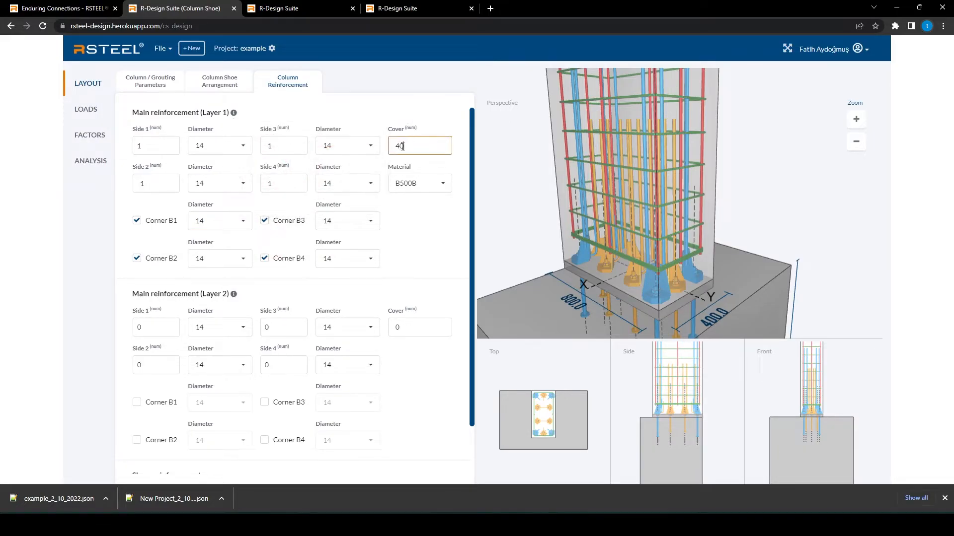
pyautogui.click(437, 190)
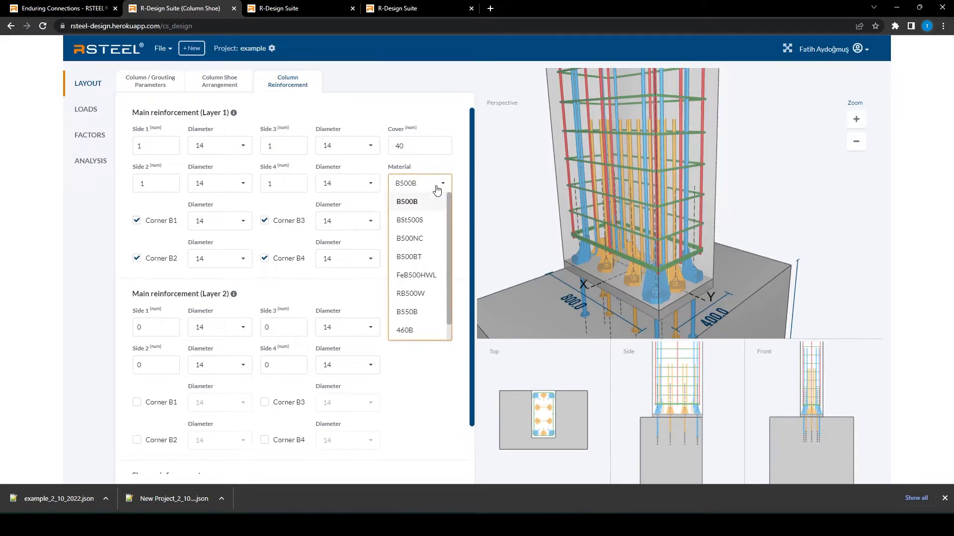
pyautogui.click(436, 190)
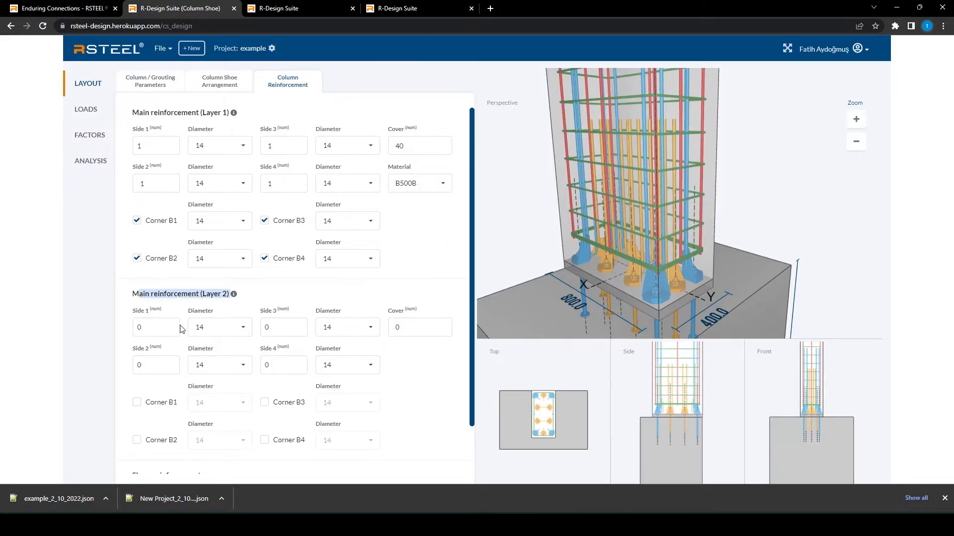
pyautogui.click(164, 328)
pyautogui.click(159, 365)
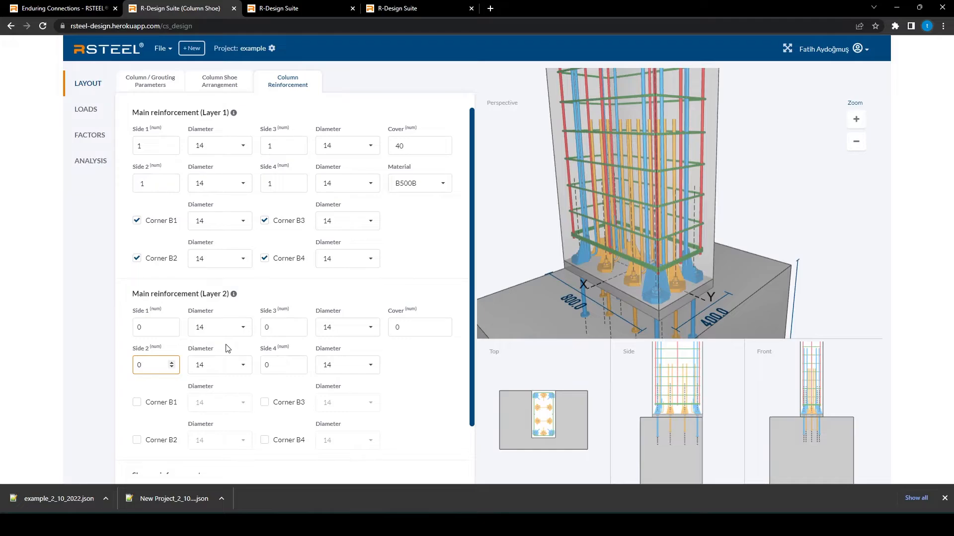
# Set the shear reinforcement to 100 mm spacing, diameter 14 and steel Fys 500.
pyautogui.scroll(-1, 226, 347)
pyautogui.click(245, 454)
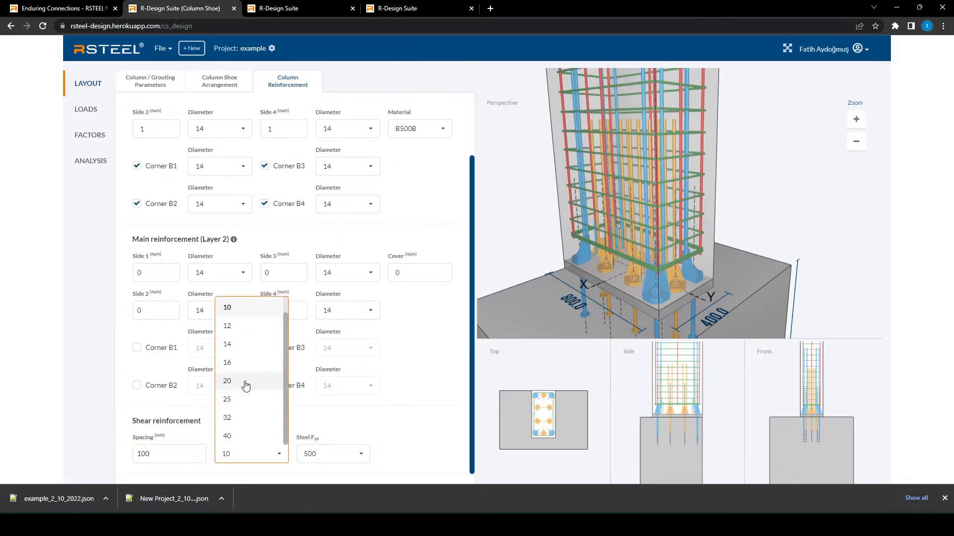
pyautogui.click(244, 345)
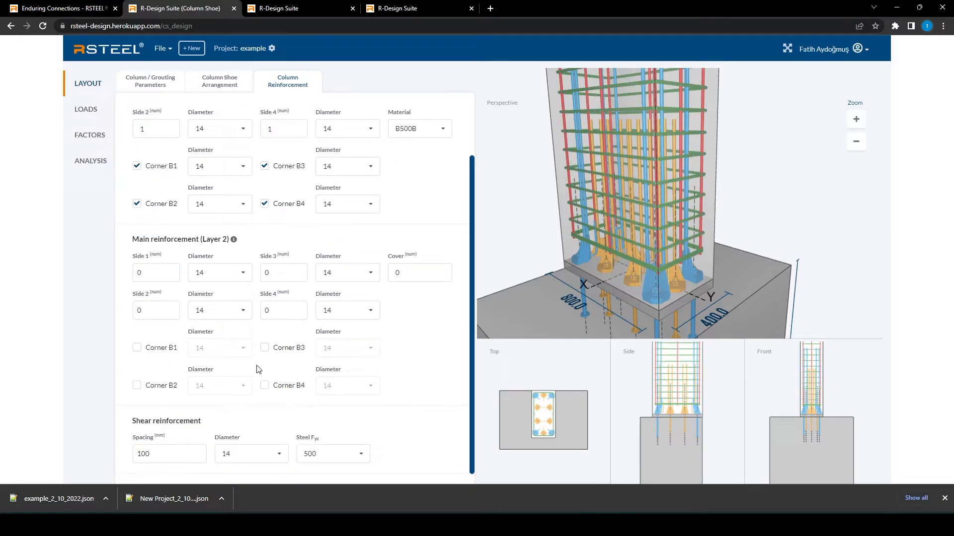
pyautogui.click(361, 456)
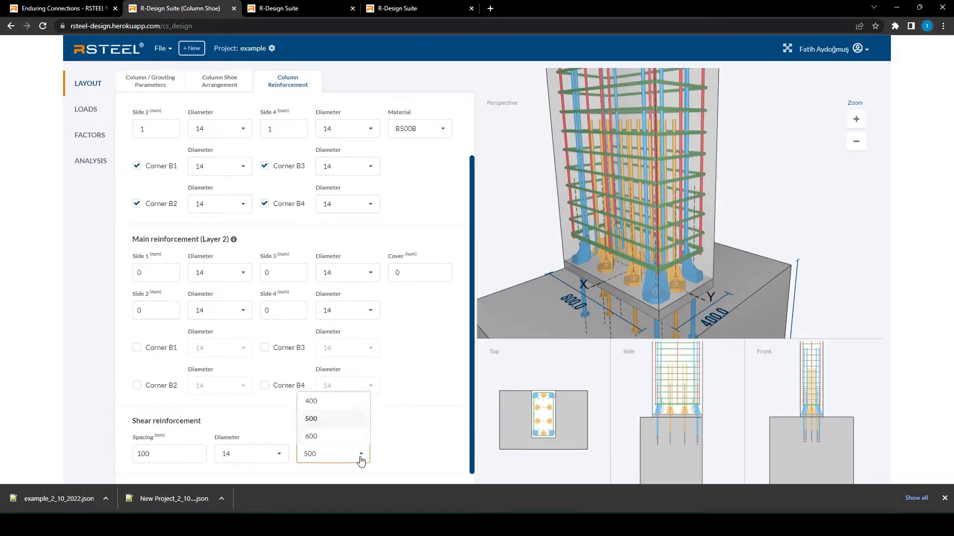
pyautogui.click(345, 418)
pyautogui.moveTo(609, 273); pyautogui.dragTo(630, 274)
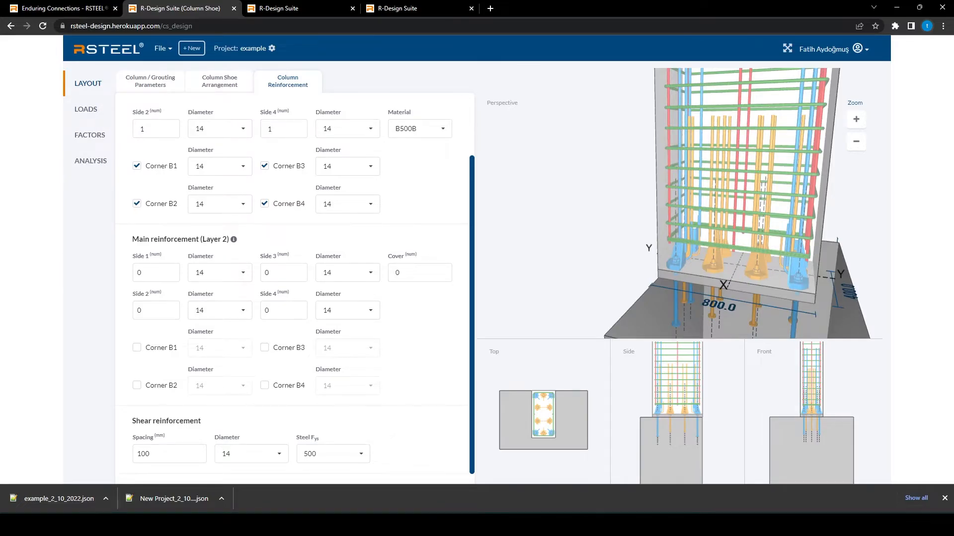
# Look through the load categories and enter an axial load NEd of 10 kN for load case 1 before grouting.
pyautogui.click(85, 109)
pyautogui.click(215, 82)
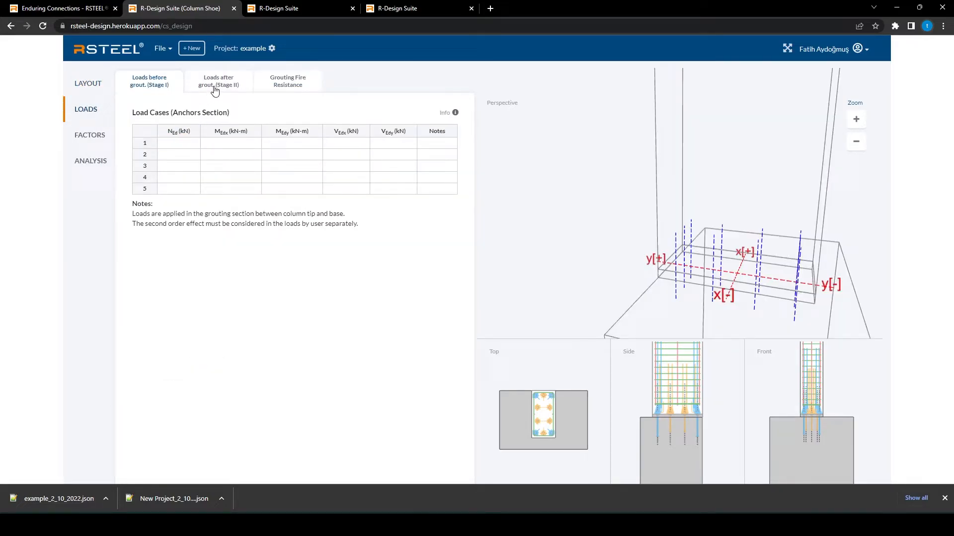
pyautogui.click(300, 78)
pyautogui.click(159, 88)
pyautogui.click(193, 145)
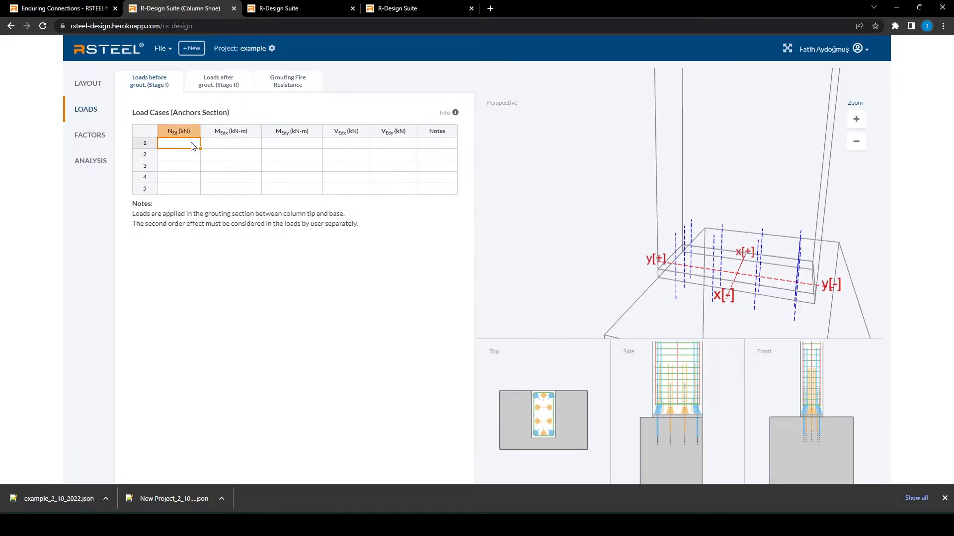
pyautogui.write('10')
pyautogui.click(353, 144)
# Consult the local axes figure in the Word user manual, return to R-Design Suite and compare the axial load's direction in the model.
pyautogui.hotkey('alt', 'Tab')
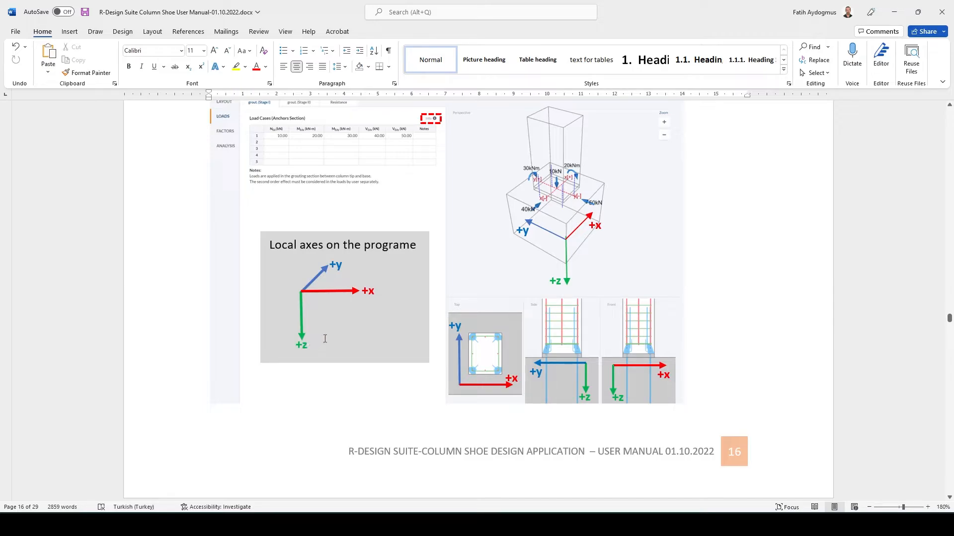
pyautogui.hotkey('alt', 'Tab')
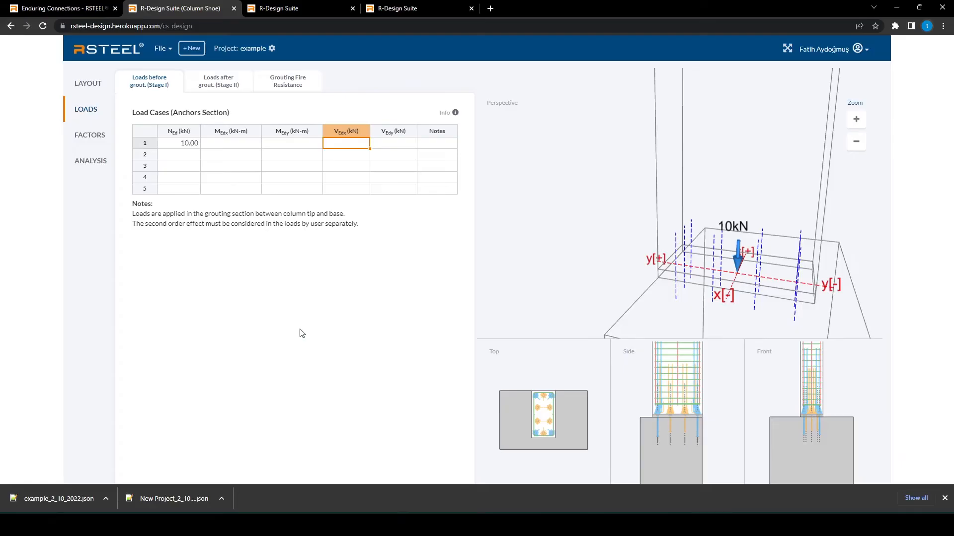
pyautogui.click(184, 144)
pyautogui.moveTo(726, 293)
pyautogui.mouseDown()
pyautogui.moveTo(694, 267)
pyautogui.moveTo(712, 285)
pyautogui.mouseUp()
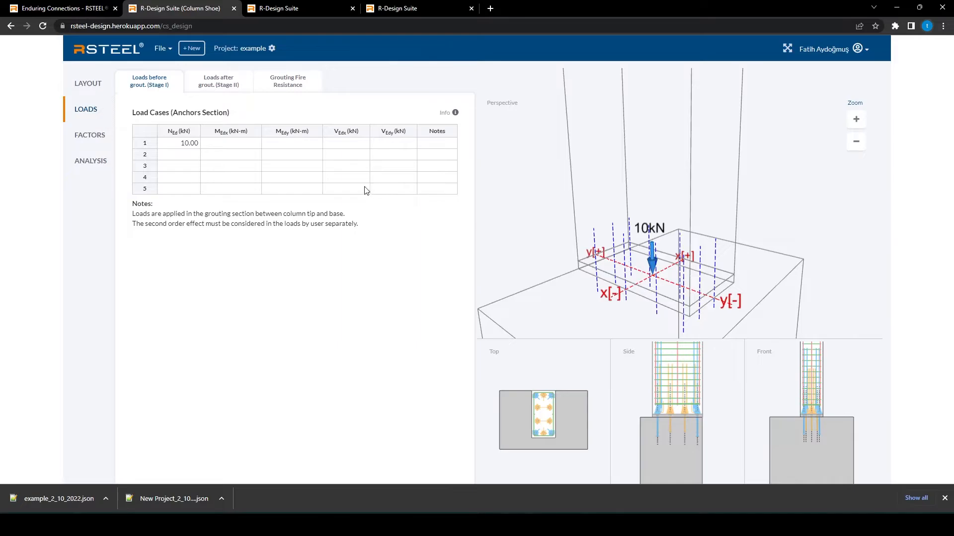
pyautogui.click(186, 144)
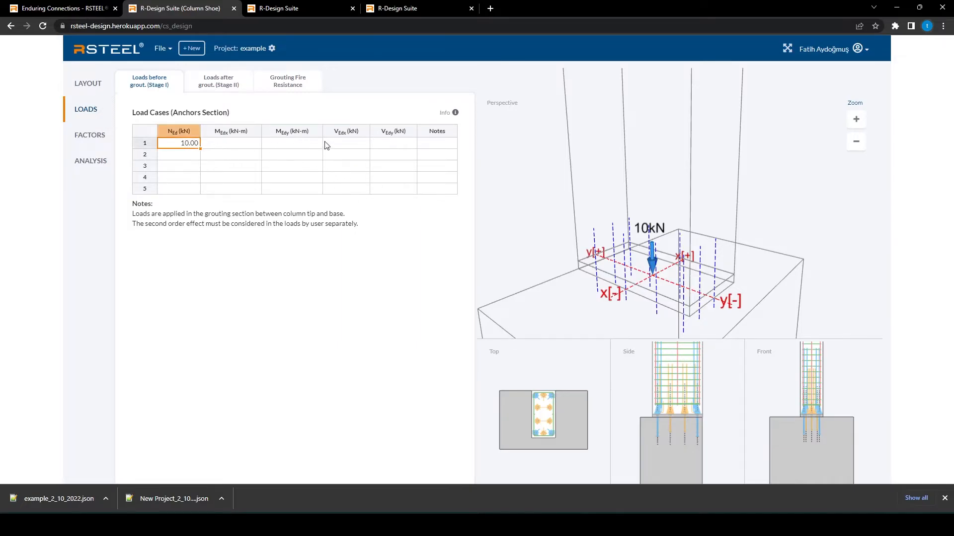
# Enter a shear force VEdx of 40 kN for load case 1 before grouting.
pyautogui.click(347, 134)
pyautogui.click(351, 145)
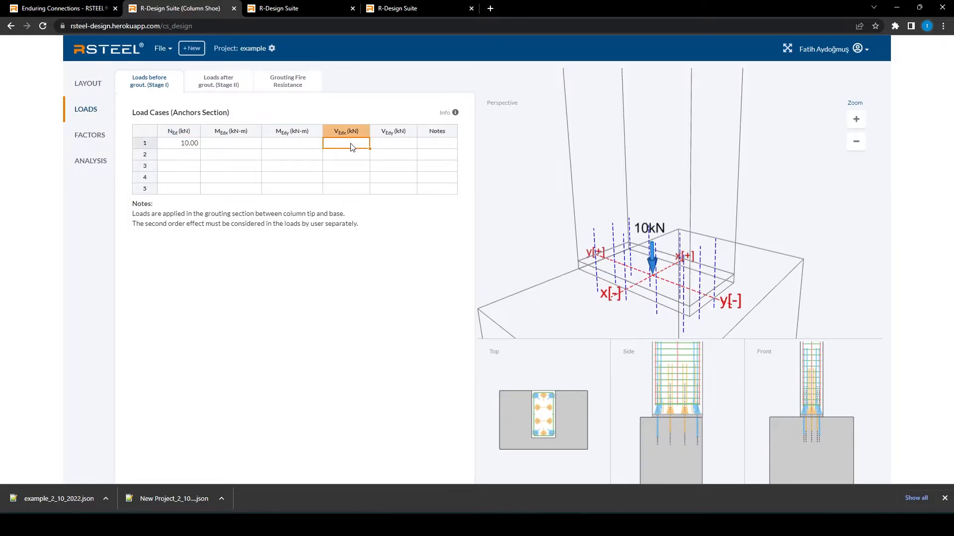
pyautogui.write('40')
pyautogui.click(391, 146)
# Enter a moment MEdx of 20 kN·m for load case 1 and inspect the load directions in the perspective view.
pyautogui.click(244, 146)
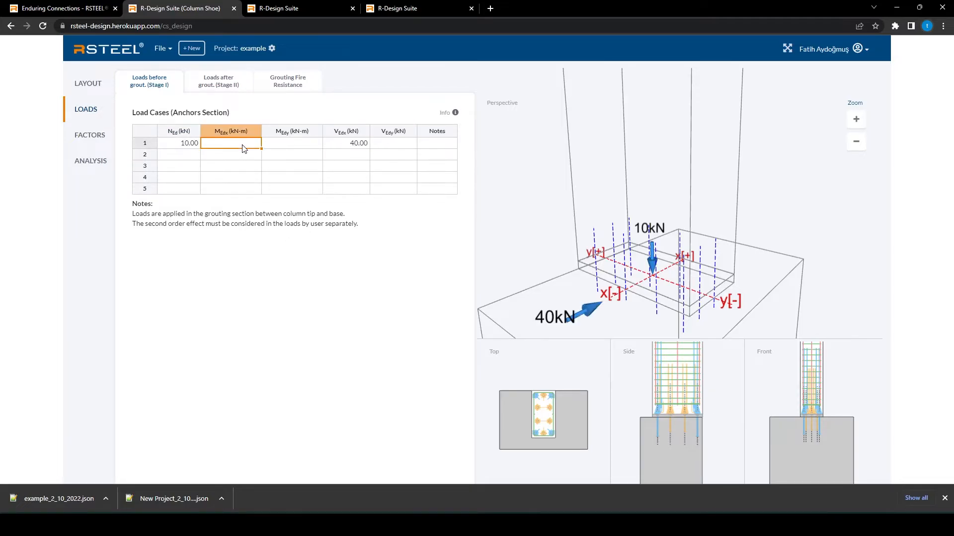
pyautogui.write('20')
pyautogui.click(346, 144)
pyautogui.moveTo(641, 274); pyautogui.dragTo(644, 279)
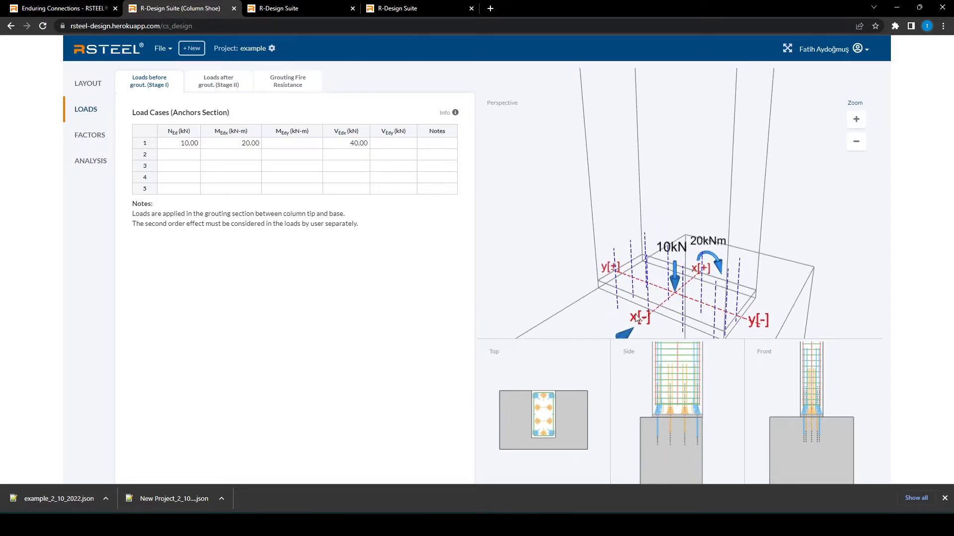
pyautogui.scroll(-5, 668, 251)
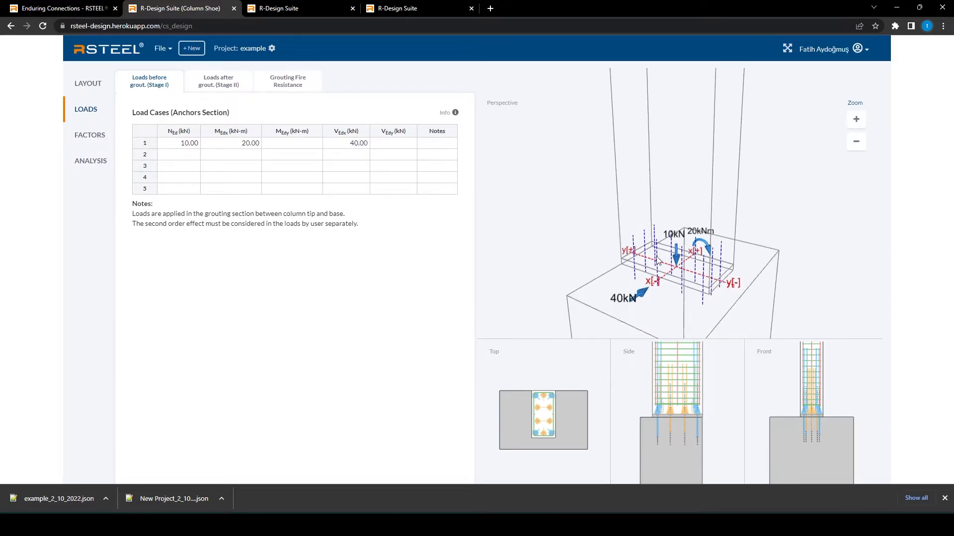
pyautogui.moveTo(677, 287)
pyautogui.mouseDown()
pyautogui.moveTo(653, 284)
pyautogui.moveTo(661, 289)
pyautogui.mouseUp()
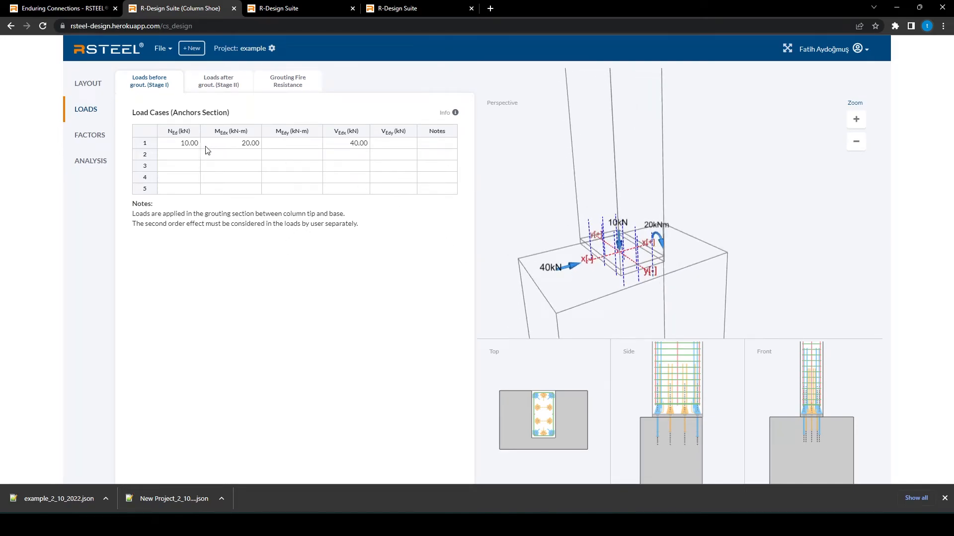
# Copy load case 1's values into load cases 2 to 4, and clear the copied rows.
pyautogui.moveTo(177, 144); pyautogui.dragTo(405, 149)
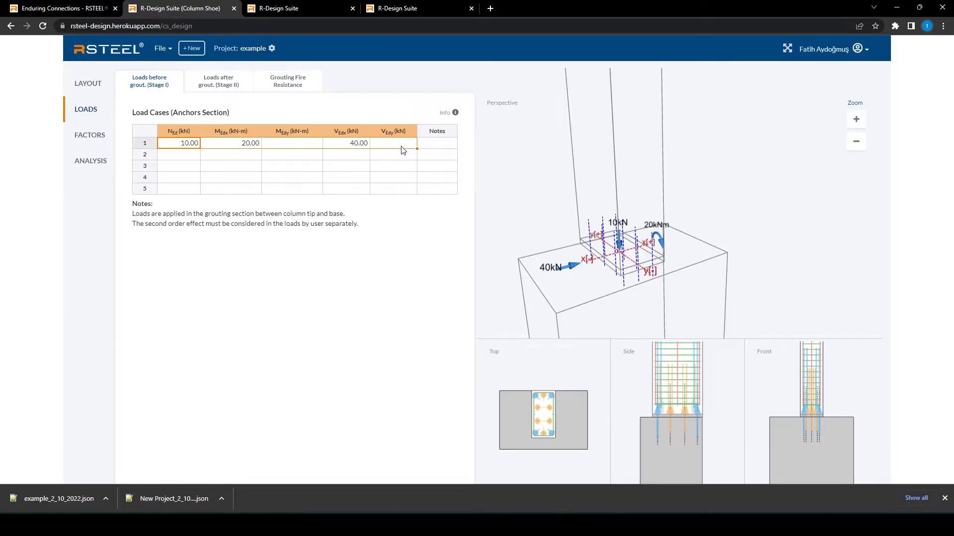
pyautogui.moveTo(187, 157); pyautogui.dragTo(409, 177)
pyautogui.write('10.00\t20.00\t\t40.00 10.00\t20.00\t\t40.00 10.00\t20.00\t\t40.00')
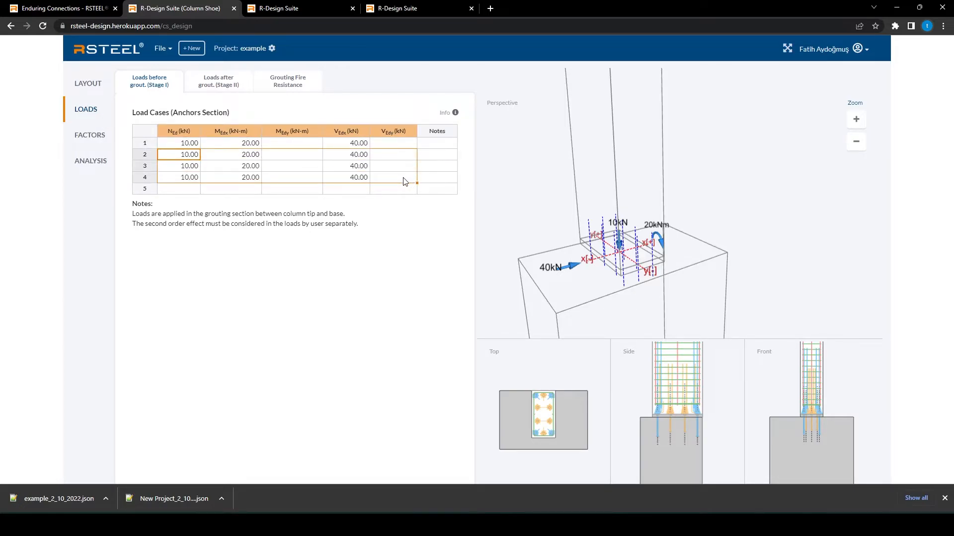
pyautogui.moveTo(187, 154); pyautogui.dragTo(351, 179)
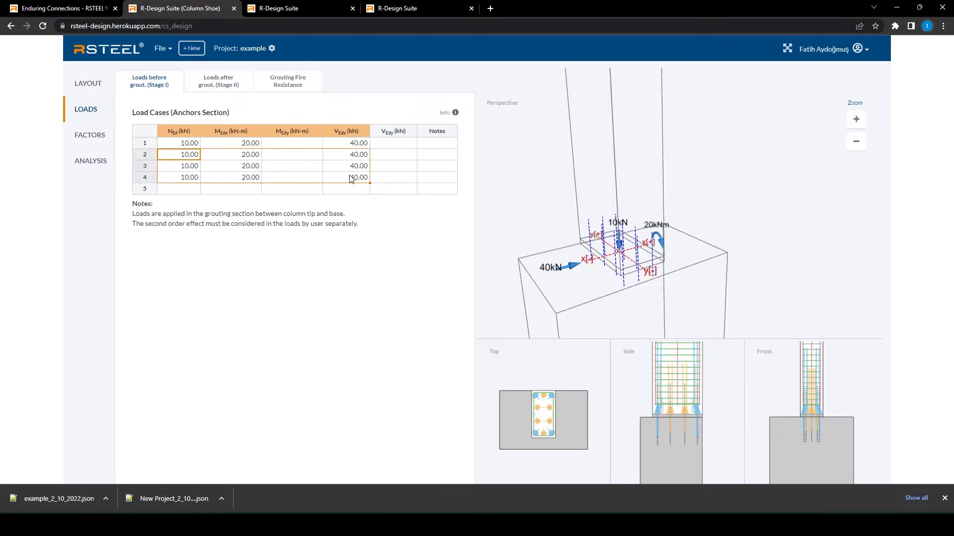
pyautogui.press('Delete')
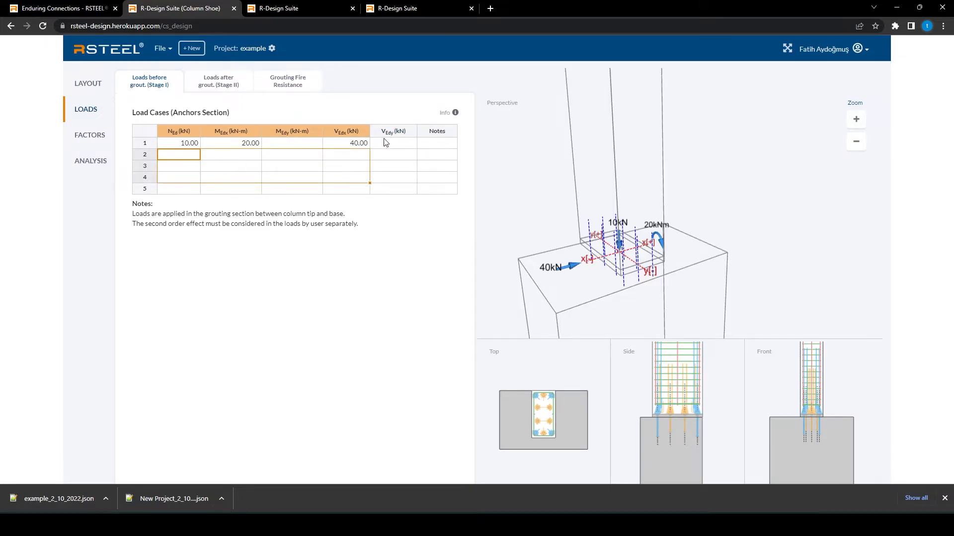
# Review the column loads description, and enter the note "wind x" for load case 1 before grouting.
pyautogui.click(454, 116)
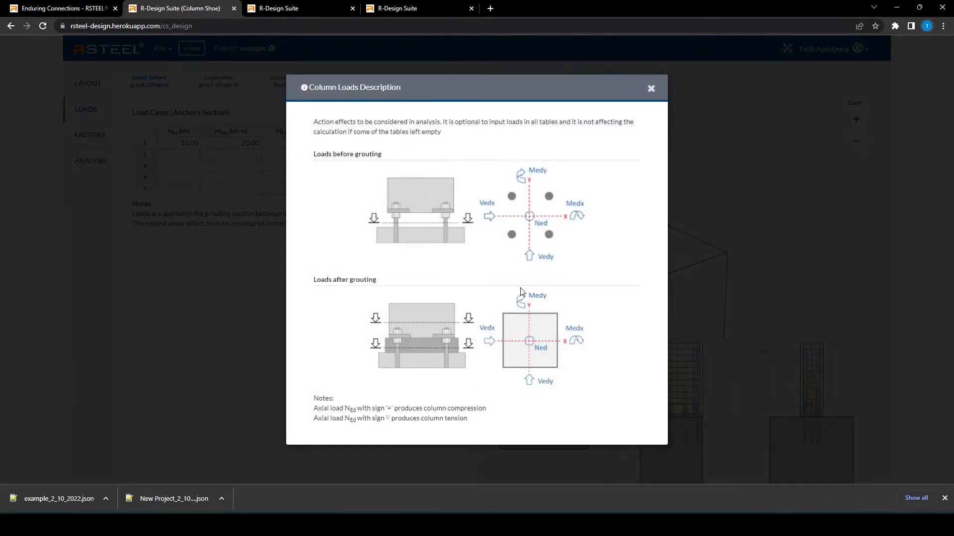
pyautogui.click(252, 333)
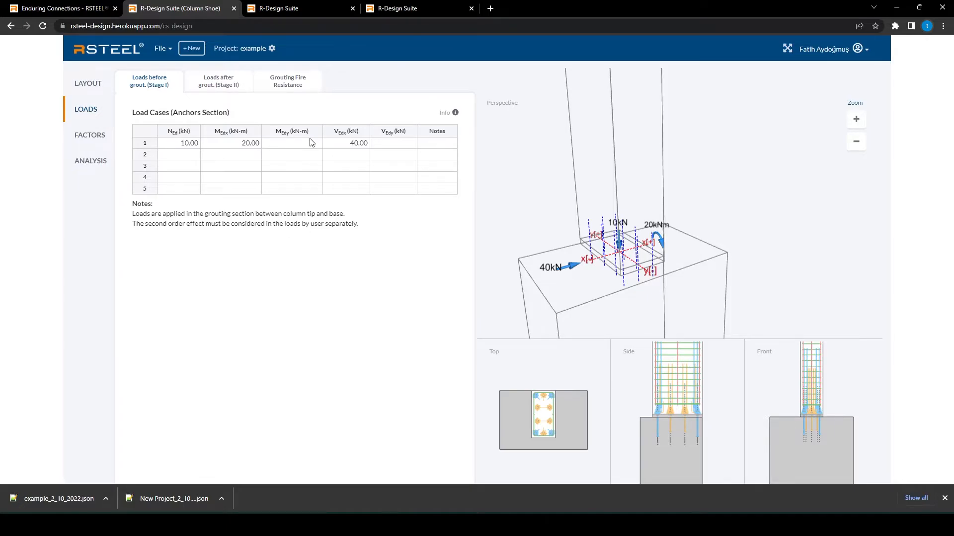
pyautogui.click(430, 145)
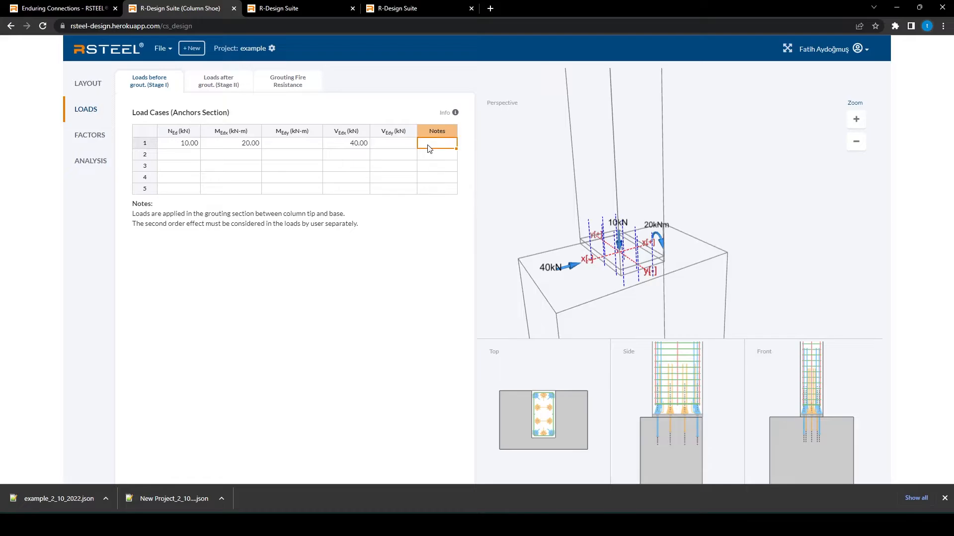
pyautogui.write('wind x')
pyautogui.click(307, 165)
# Copy load case 1's axial load, moments and VEdx shear force into load case 2.
pyautogui.moveTo(196, 143); pyautogui.dragTo(348, 144)
pyautogui.hotkey('ctrl', 'c')
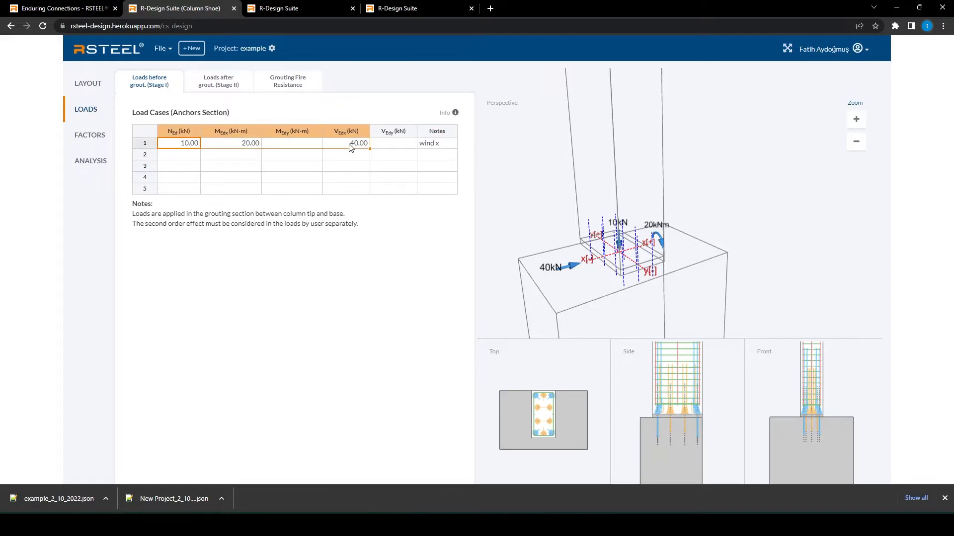
pyautogui.click(183, 158)
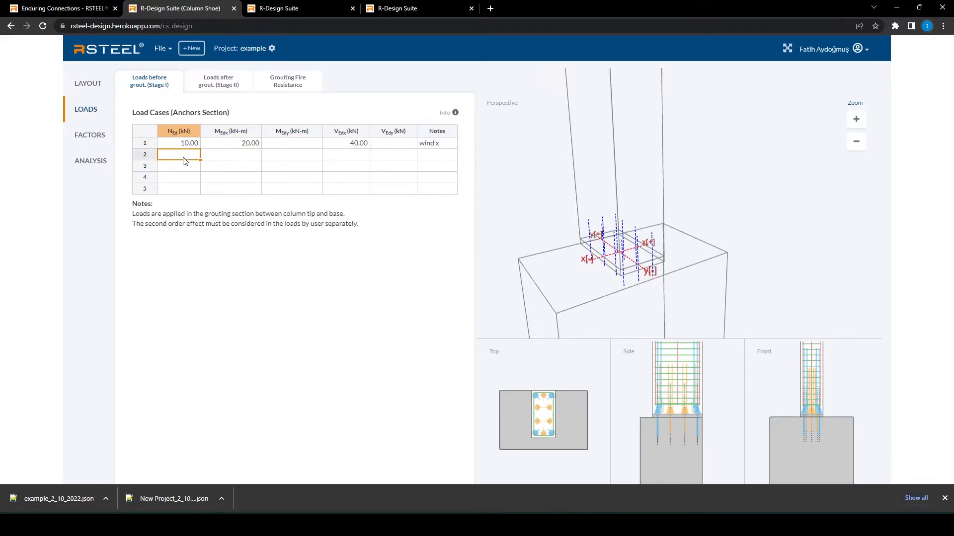
pyautogui.hotkey('ctrl', 'v')
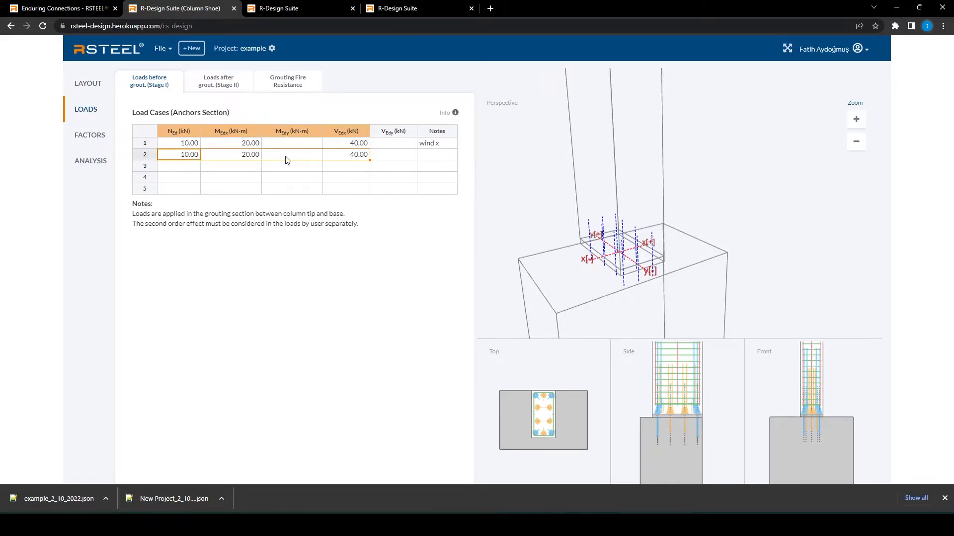
# Set load case 2's shear force VEdy to 40 kN and clear its VEdx value.
pyautogui.click(351, 156)
pyautogui.click(379, 156)
pyautogui.write('40')
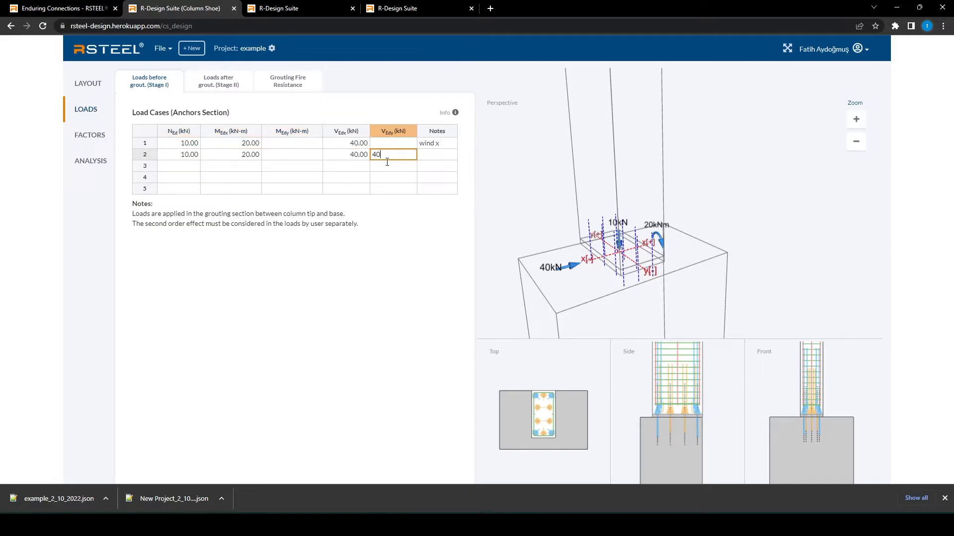
pyautogui.click(356, 166)
pyautogui.click(355, 158)
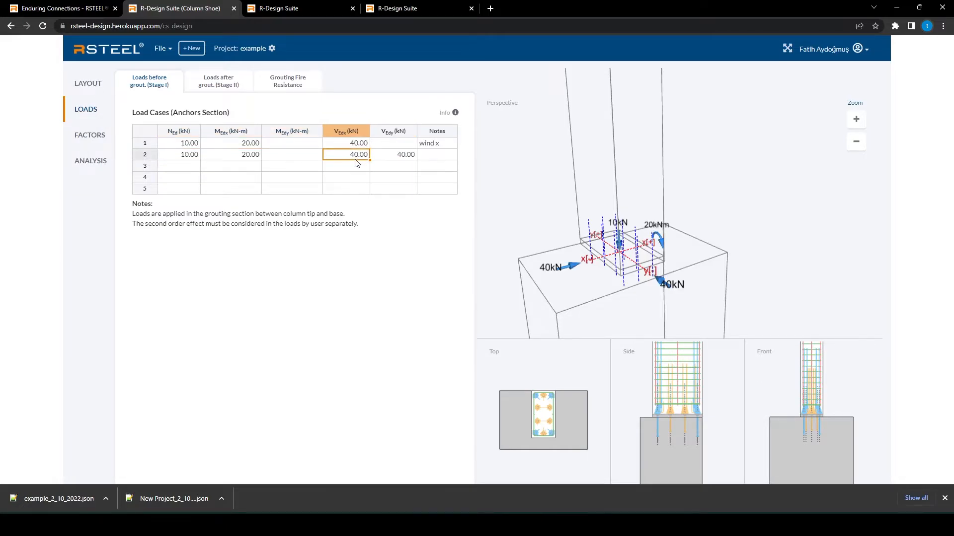
pyautogui.press('Delete')
# Set load case 2's moment MEdy to 20 kN·m and clear its MEdx value.
pyautogui.click(293, 156)
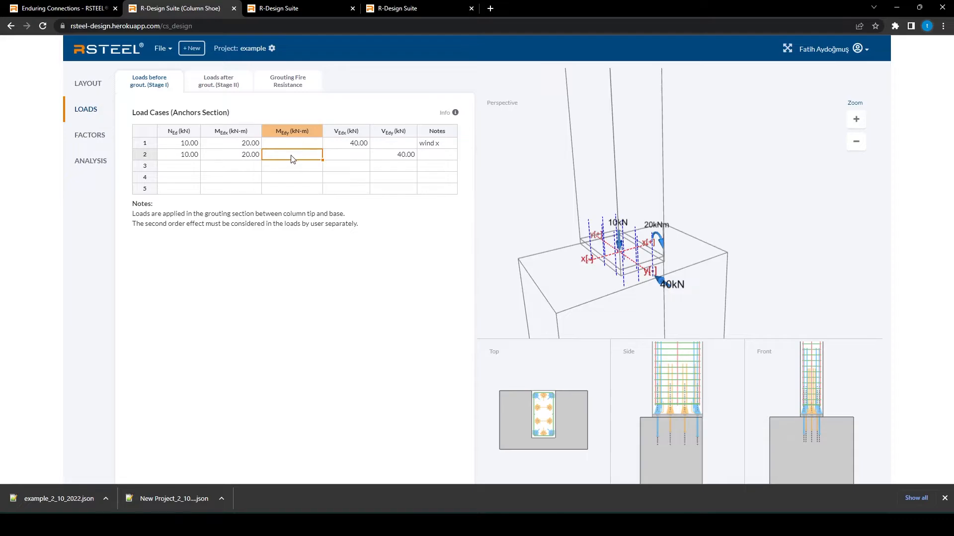
pyautogui.write('20')
pyautogui.click(245, 169)
pyautogui.click(248, 157)
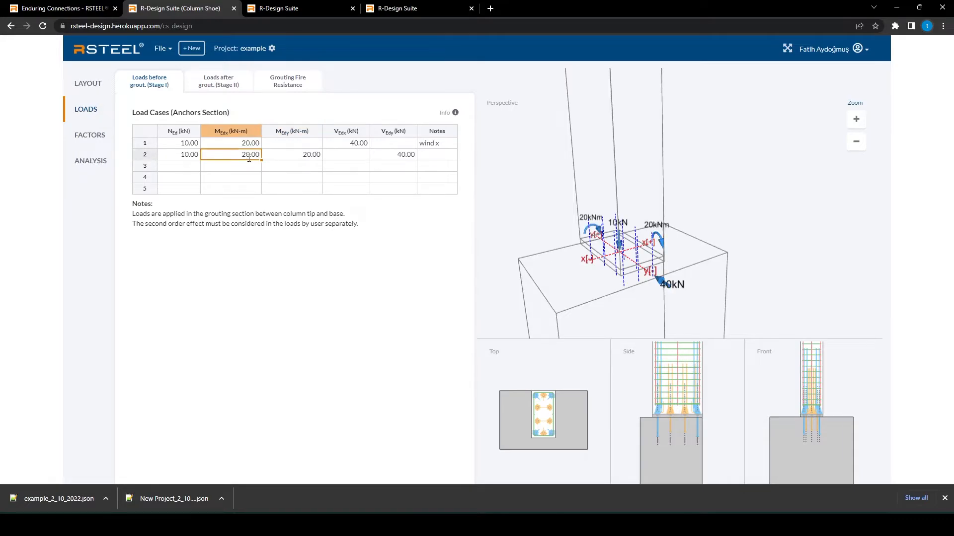
pyautogui.press('Delete')
pyautogui.click(367, 179)
# Enter the note "wind y" for load case 2 and compare both load cases' directions in the perspective view.
pyautogui.click(432, 156)
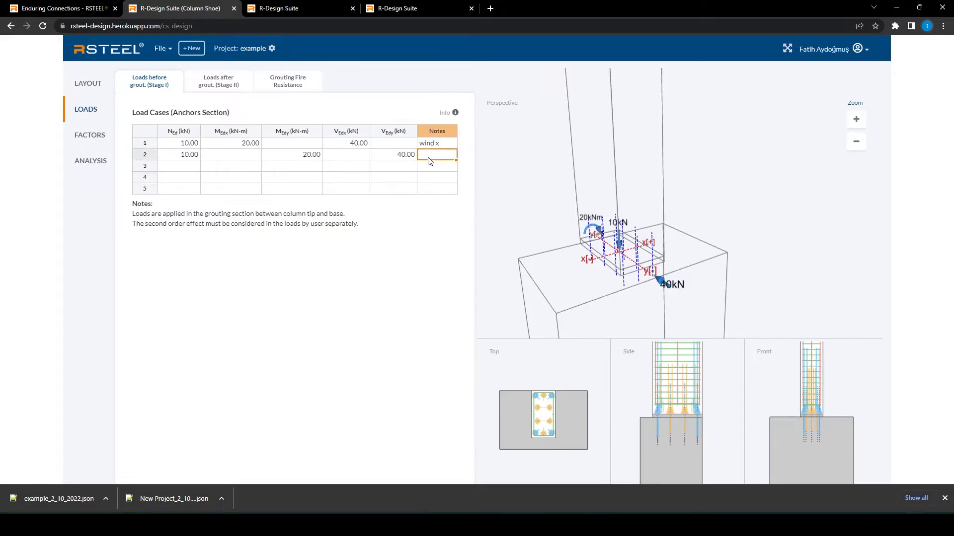
pyautogui.write('wind y')
pyautogui.click(423, 178)
pyautogui.click(439, 155)
pyautogui.moveTo(516, 200); pyautogui.dragTo(562, 219)
pyautogui.click(436, 144)
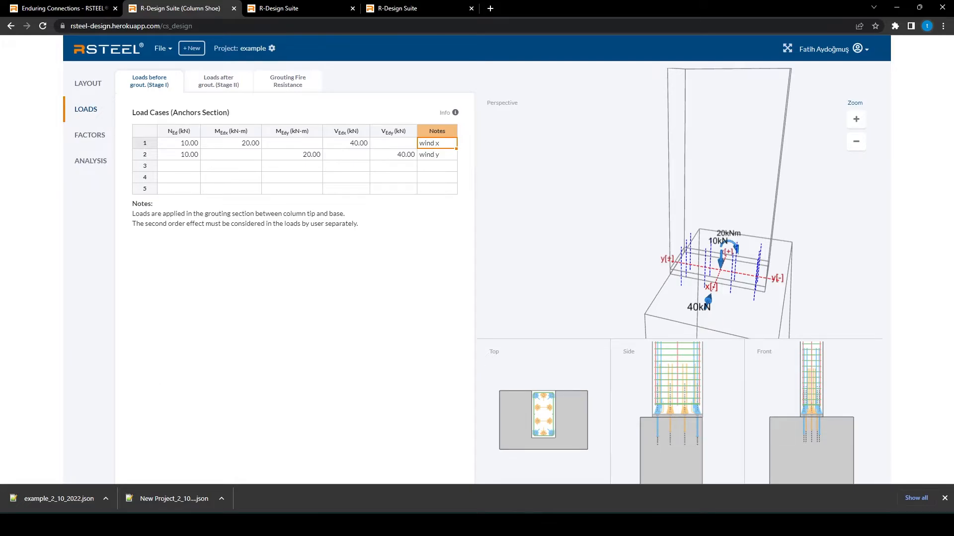
# Enter grouting section load case 1 for the stage after grouting: NEd 100 kN, MEdx 40 kN·m, MEdy 60 kN·m and VEdx 20 kN.
pyautogui.click(219, 81)
pyautogui.moveTo(133, 113); pyautogui.dragTo(328, 110)
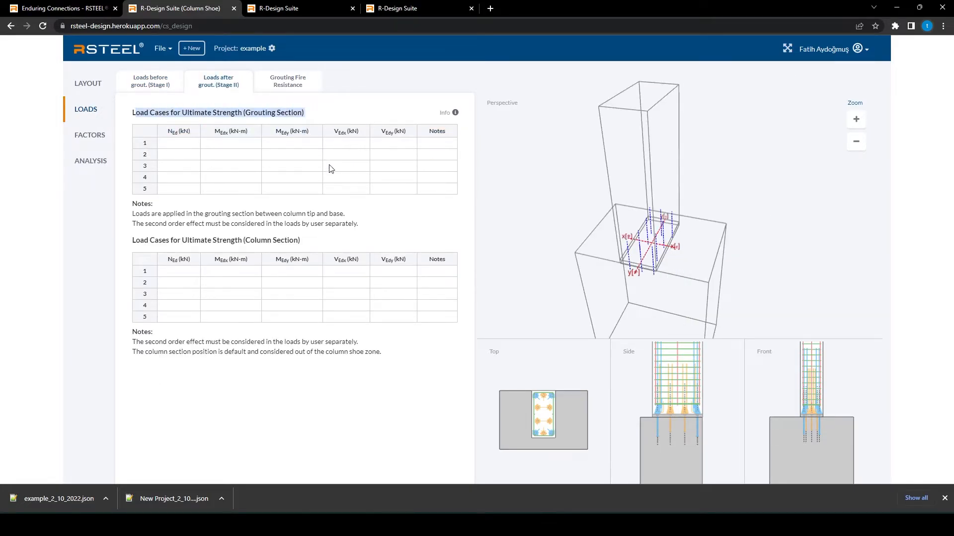
pyautogui.moveTo(328, 168); pyautogui.dragTo(372, 229)
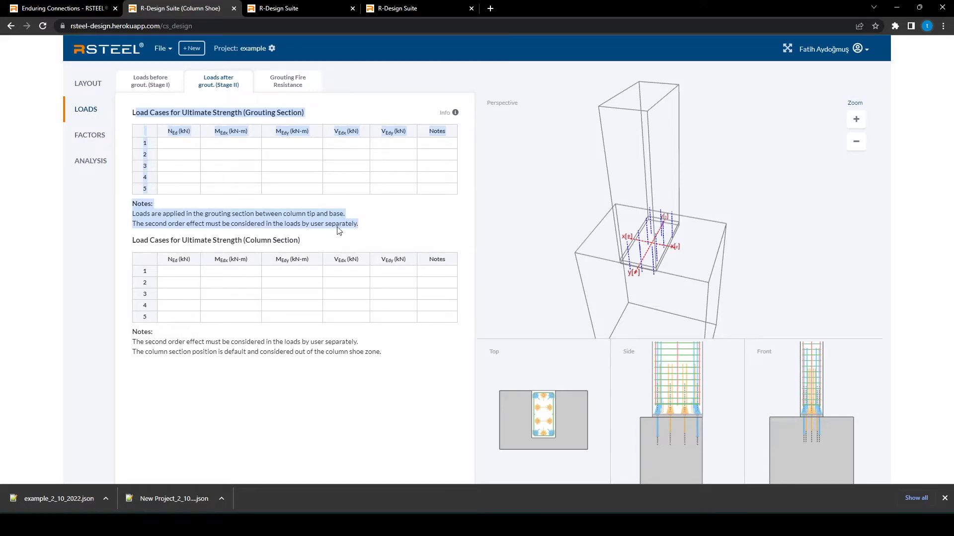
pyautogui.click(178, 145)
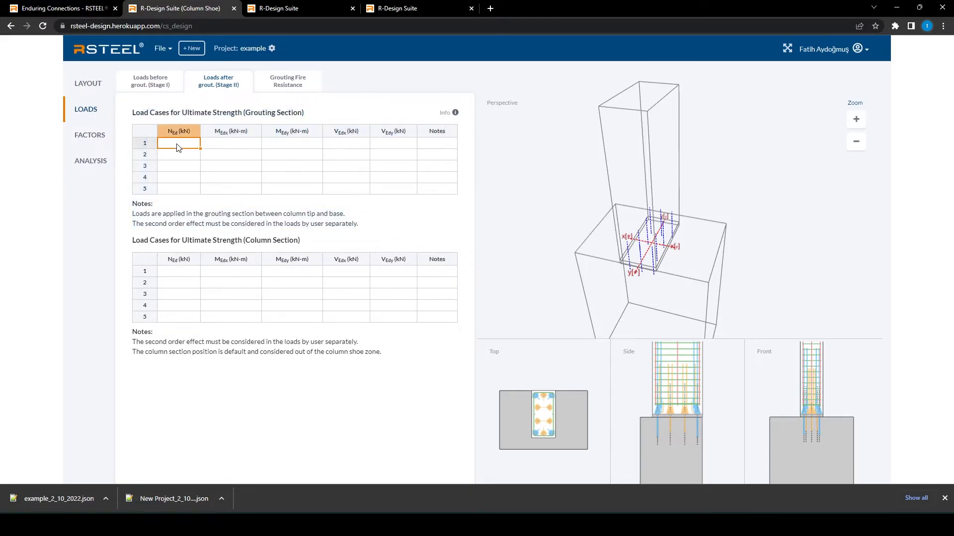
pyautogui.write('100.00\t40.00\t60.00\t20.00')
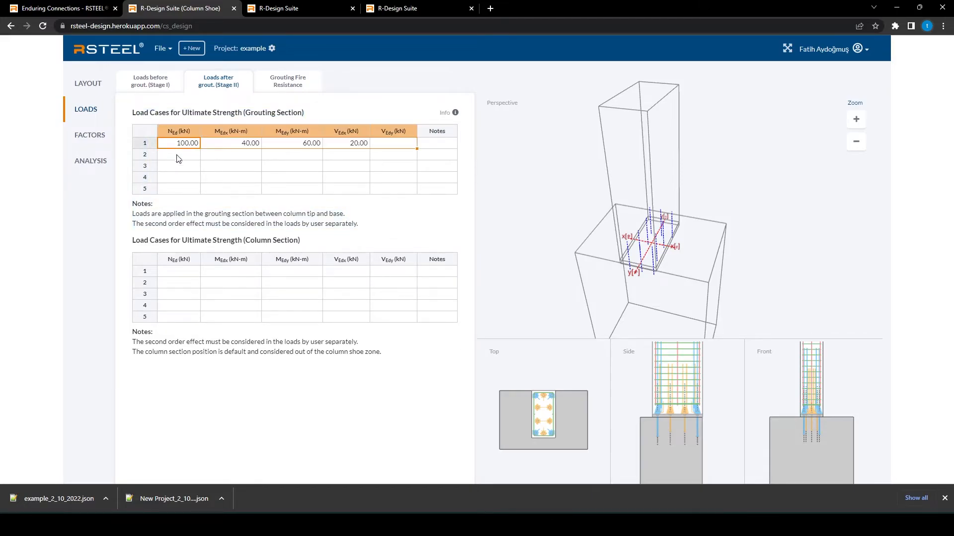
pyautogui.click(439, 146)
pyautogui.moveTo(573, 229); pyautogui.dragTo(546, 213)
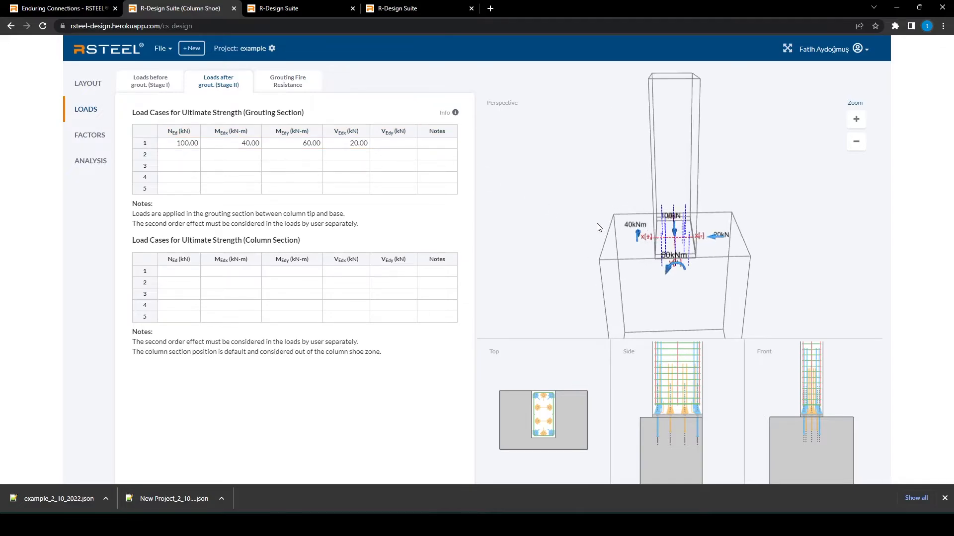
# Enter grouting section load case 2 with NEd 120 kN, MEdy 55 kN·m, VEdx 25 kN and VEdy 30 kN.
pyautogui.click(185, 158)
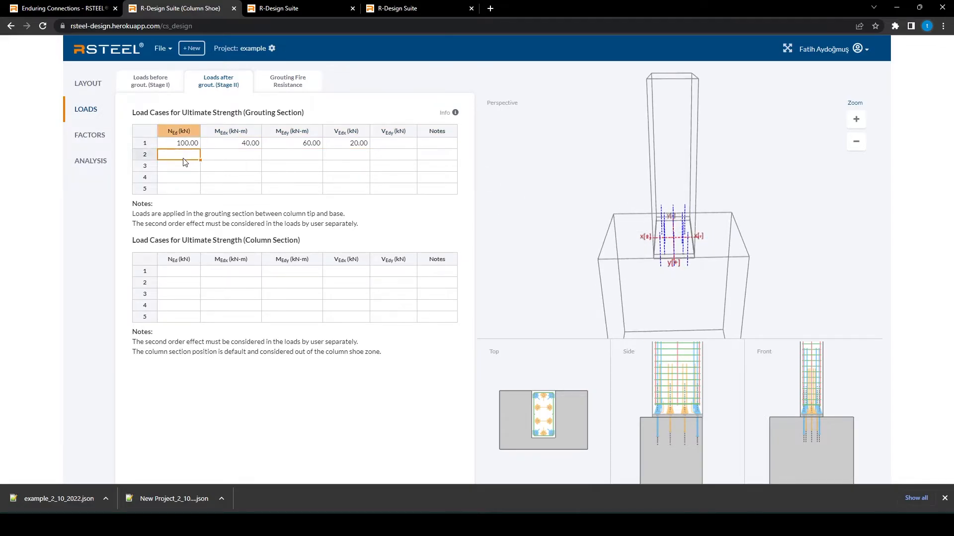
pyautogui.write('120')
pyautogui.click(255, 156)
pyautogui.click(292, 156)
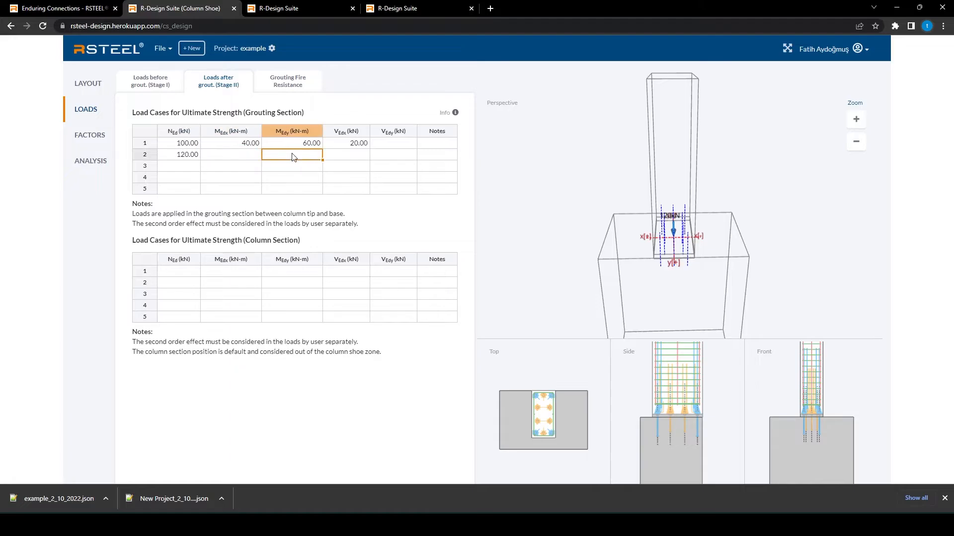
pyautogui.write('55')
pyautogui.click(372, 158)
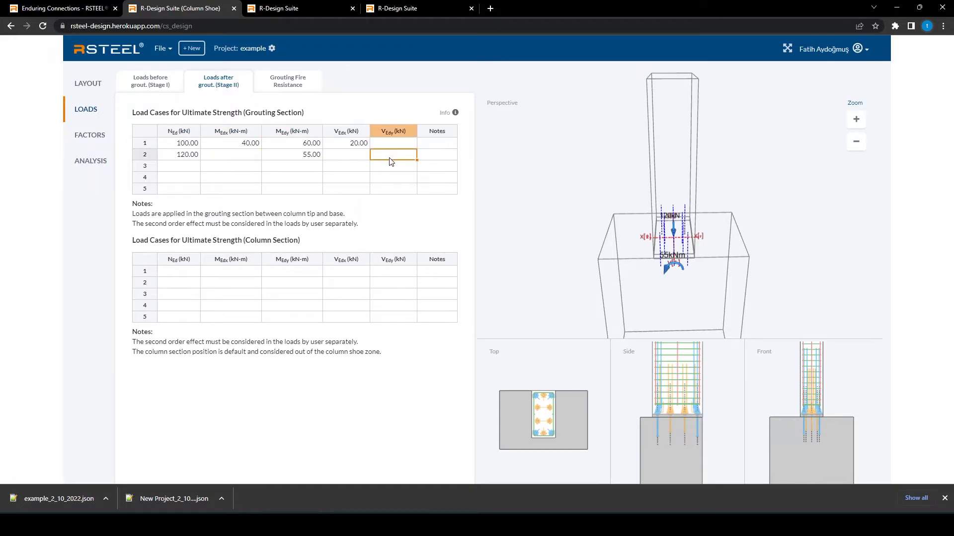
pyautogui.write('30')
pyautogui.click(356, 162)
pyautogui.write('25')
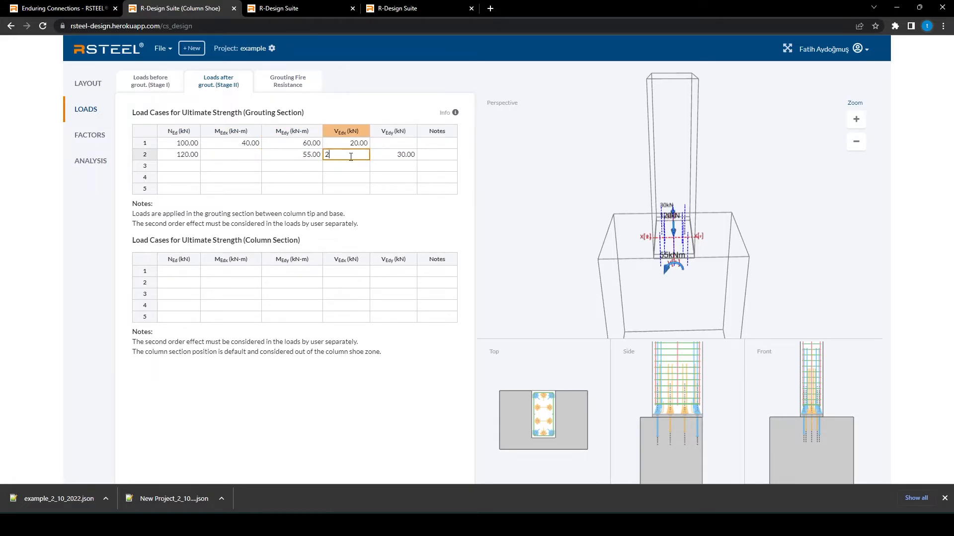
pyautogui.click(271, 162)
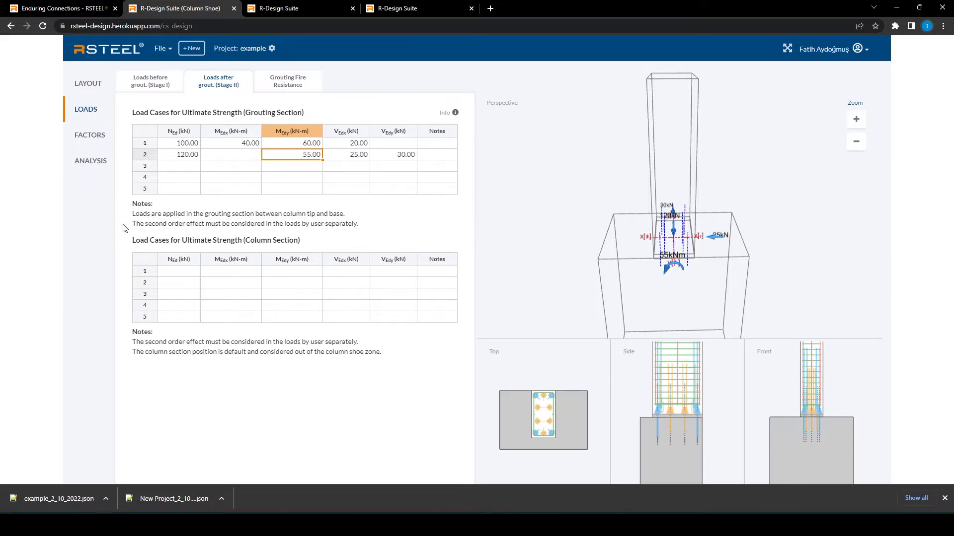
# Read the grouting section notes, and copy grouting load case 1's values into load case 1 of the column section table.
pyautogui.moveTo(132, 213); pyautogui.dragTo(366, 229)
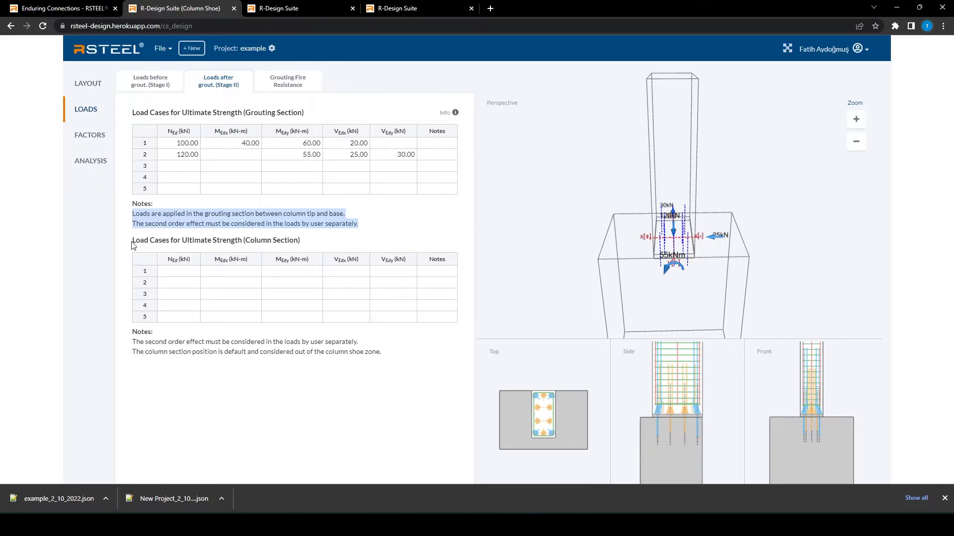
pyautogui.moveTo(133, 243); pyautogui.dragTo(303, 244)
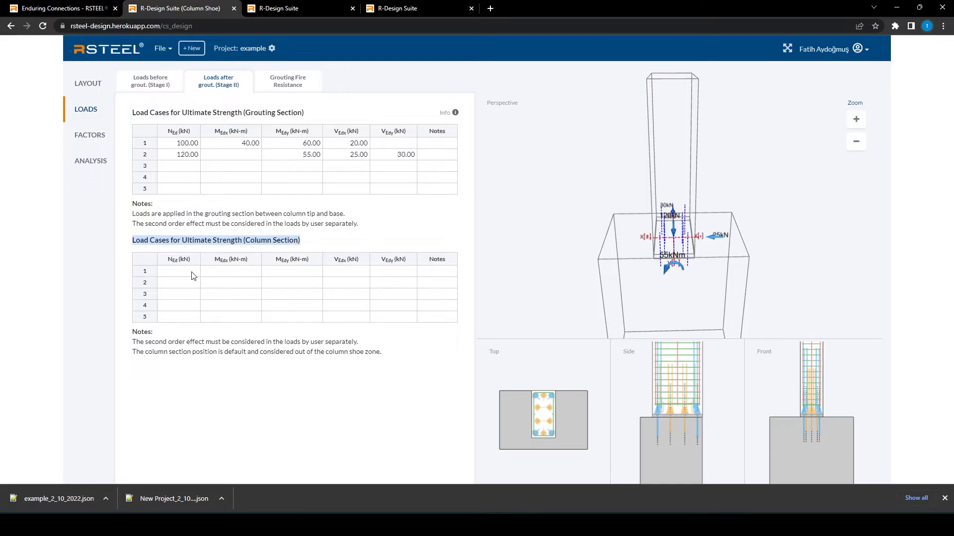
pyautogui.moveTo(172, 144); pyautogui.dragTo(369, 145)
pyautogui.hotkey('ctrl', 'c')
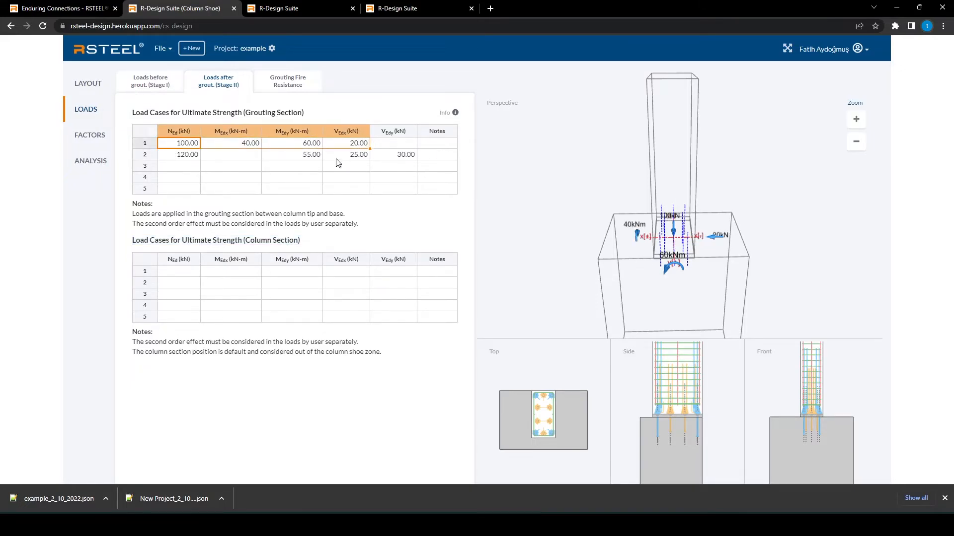
pyautogui.click(195, 276)
pyautogui.hotkey('ctrl', 'v')
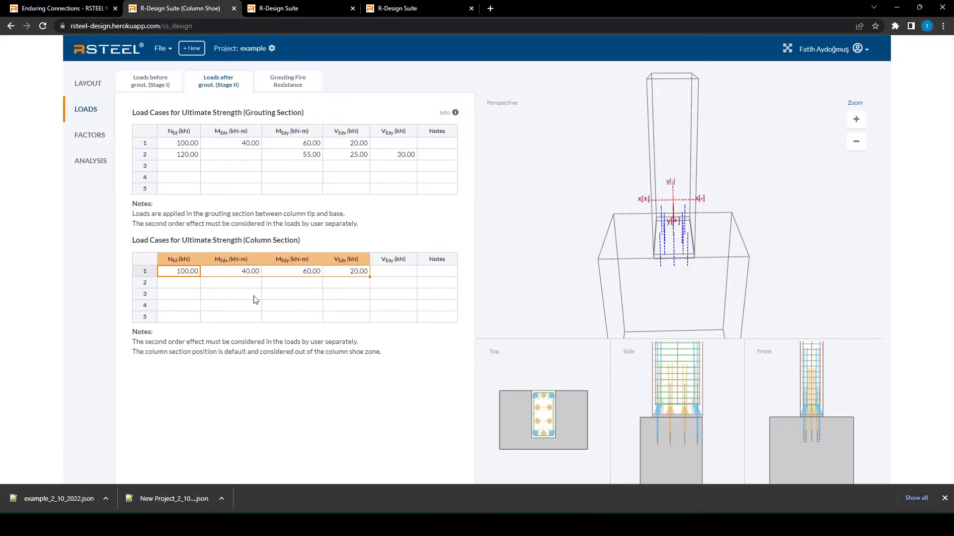
pyautogui.click(289, 295)
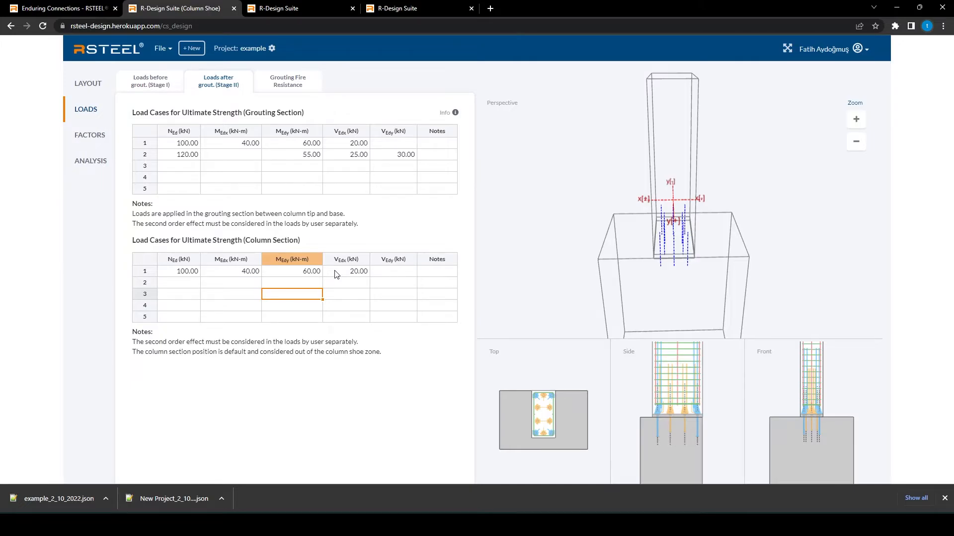
# Examine the column report's axial-flexure and shear strength checks, and read the column section notes under the load cases.
pyautogui.click(99, 168)
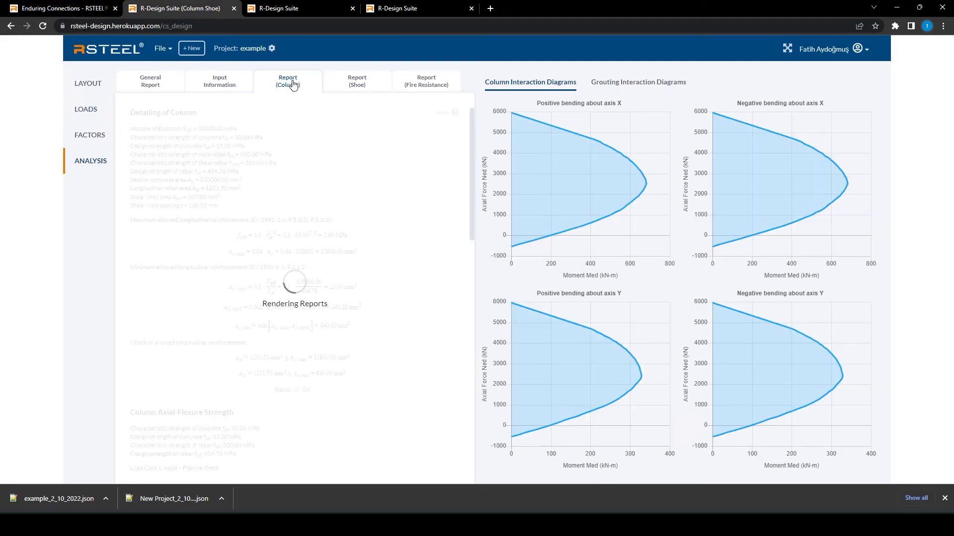
pyautogui.scroll(-15, 282, 238)
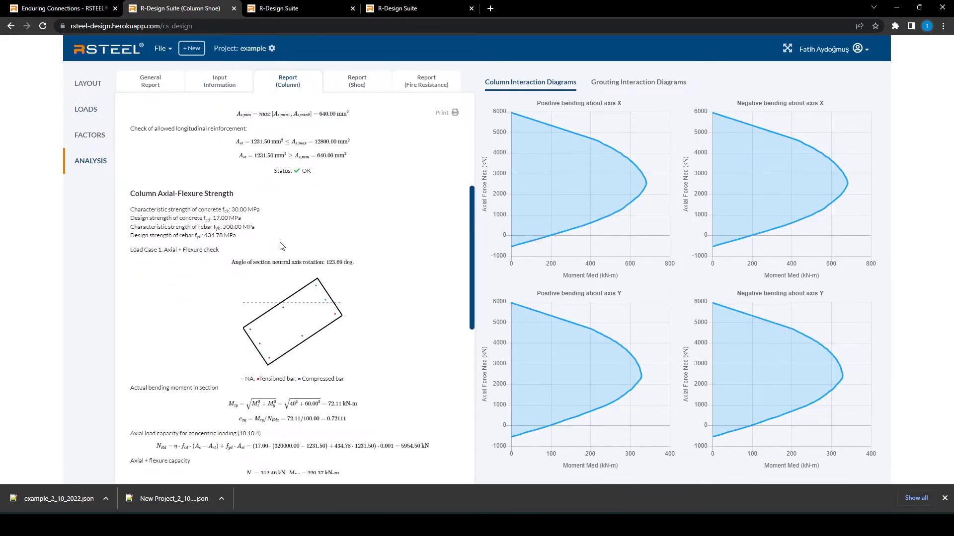
pyautogui.scroll(-1, 281, 248)
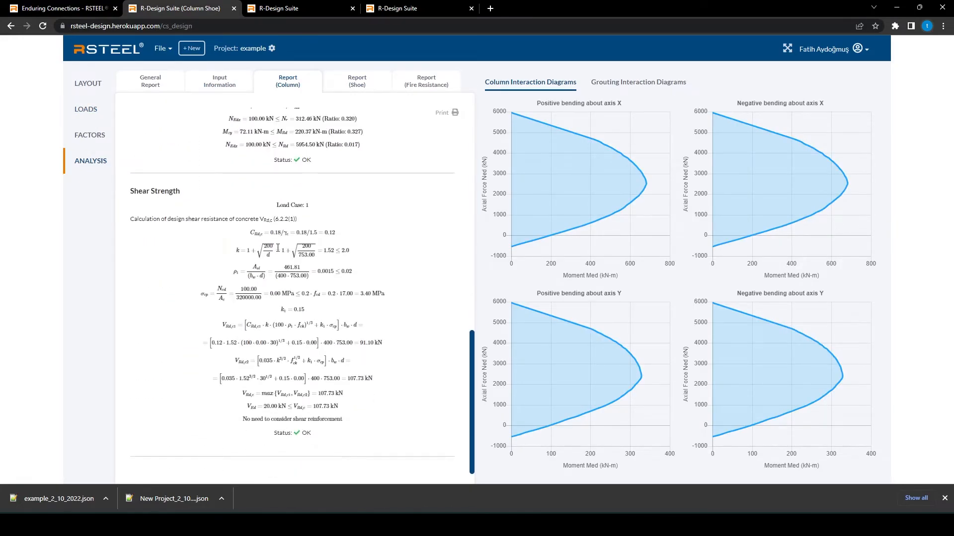
pyautogui.scroll(1, 277, 249)
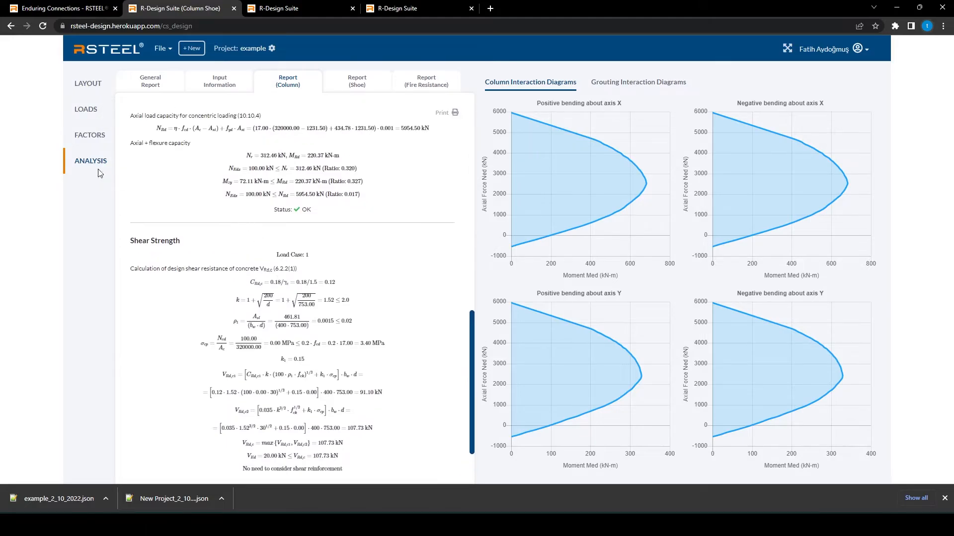
pyautogui.click(87, 109)
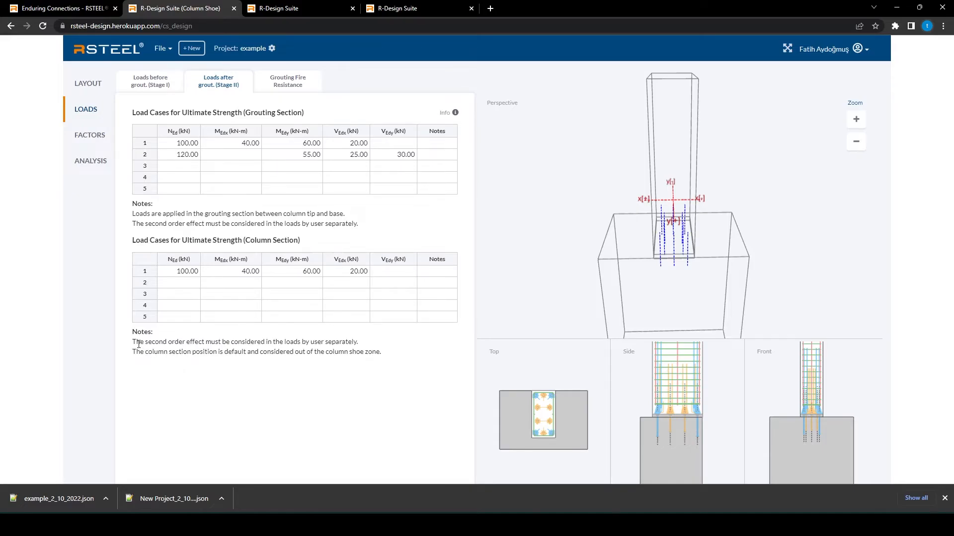
pyautogui.moveTo(139, 343); pyautogui.dragTo(386, 357)
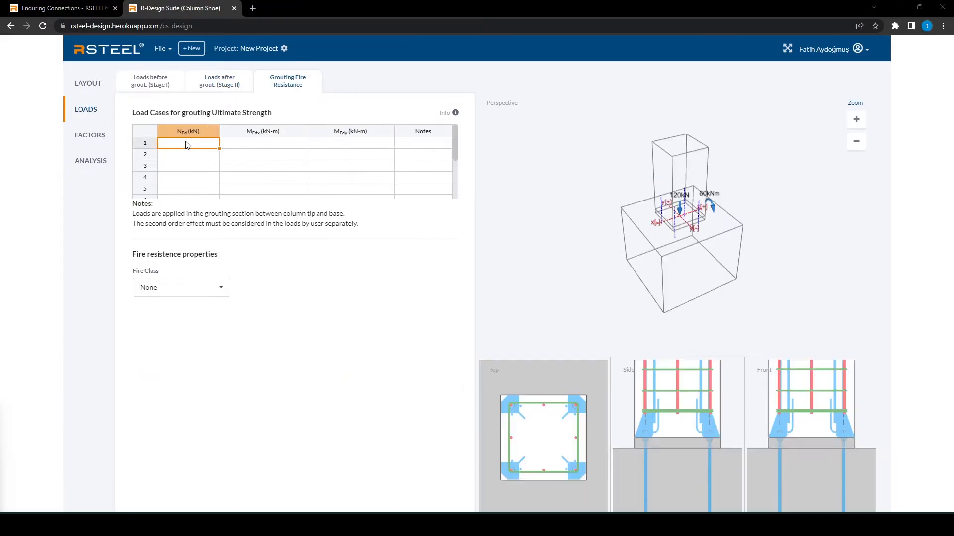
# Enter two grouting fire resistance load cases: NEd 120 kN with MEdx 60 kN·m, and NEd 120 kN with MEdy -40 kN·m.
pyautogui.write('120.00\t60.00\t 120.00\t\t-40.00')
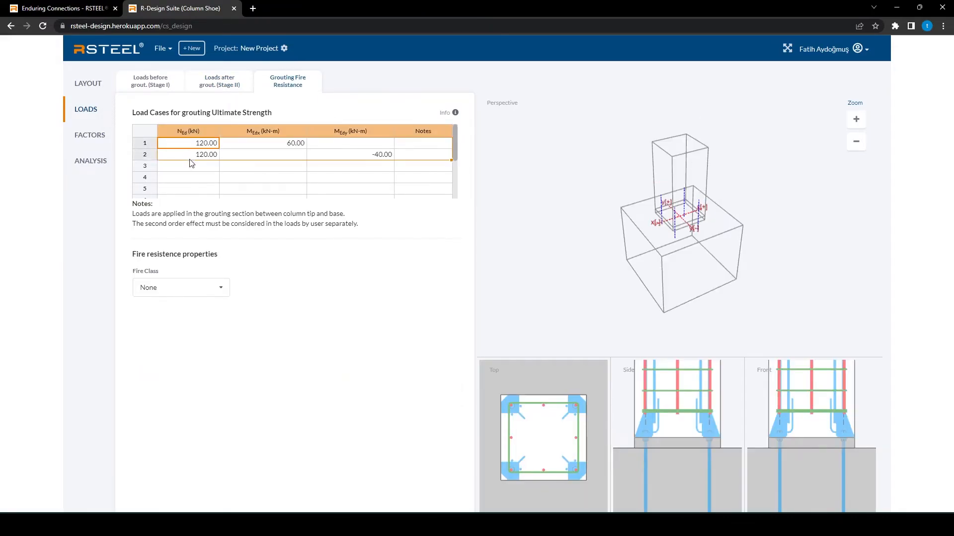
pyautogui.click(192, 166)
pyautogui.click(422, 158)
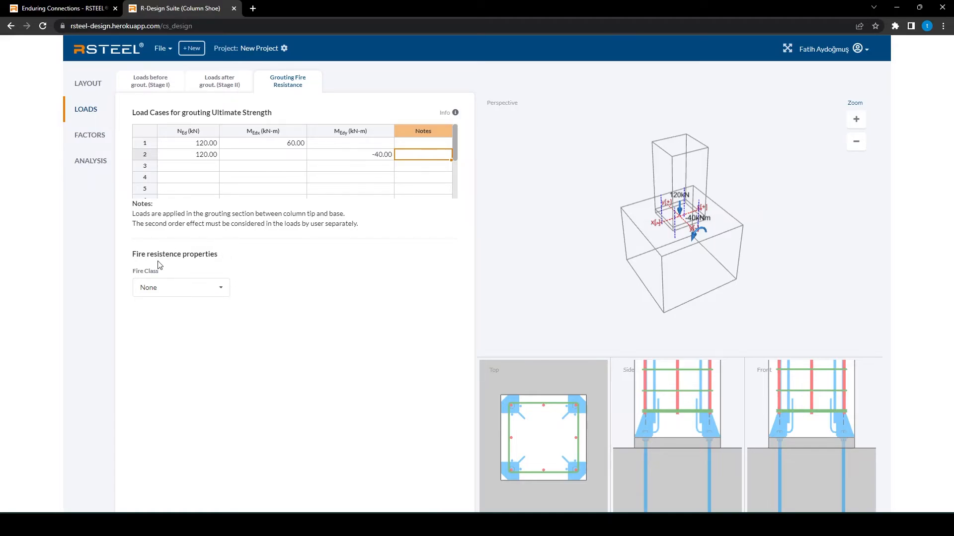
# Try fire class R90 in the grouting's fire resistance properties, and set the class to R60.
pyautogui.click(206, 291)
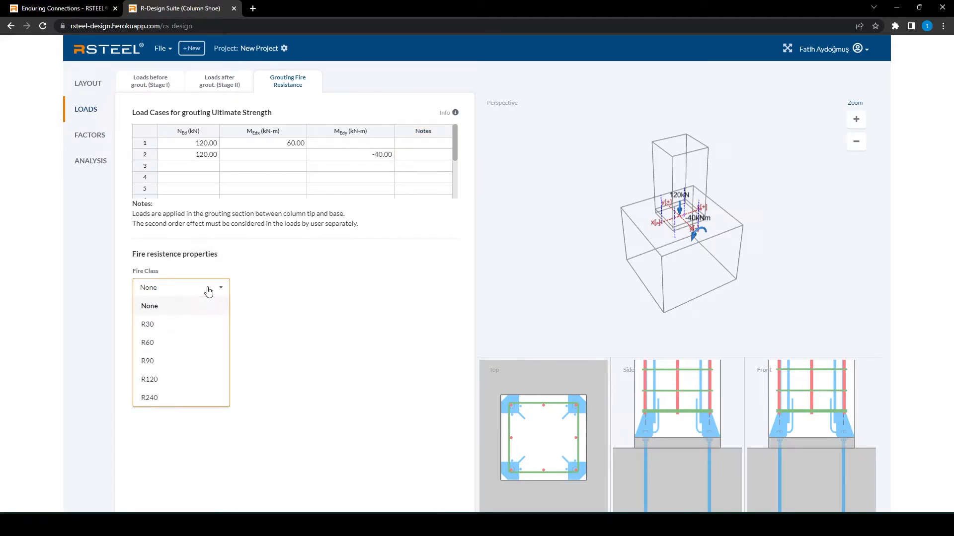
pyautogui.click(178, 359)
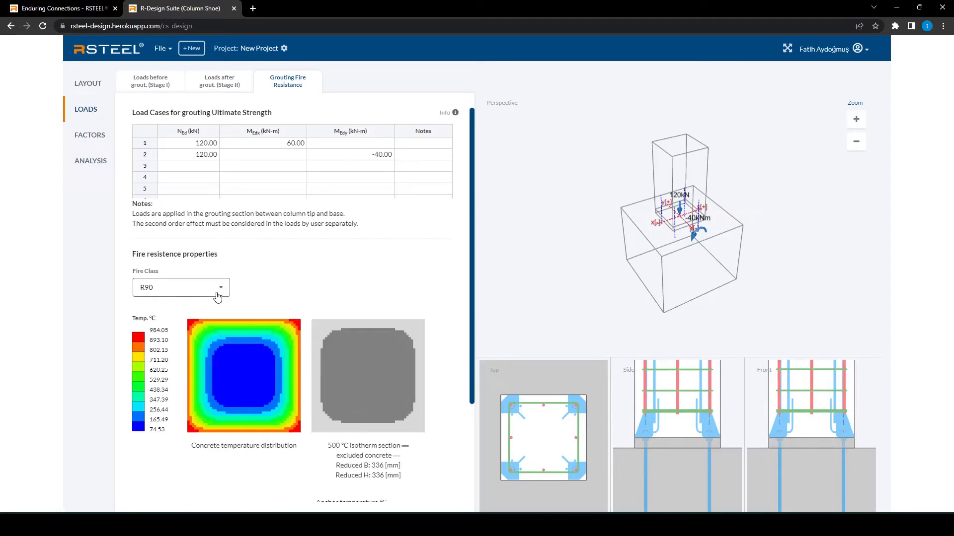
pyautogui.click(217, 293)
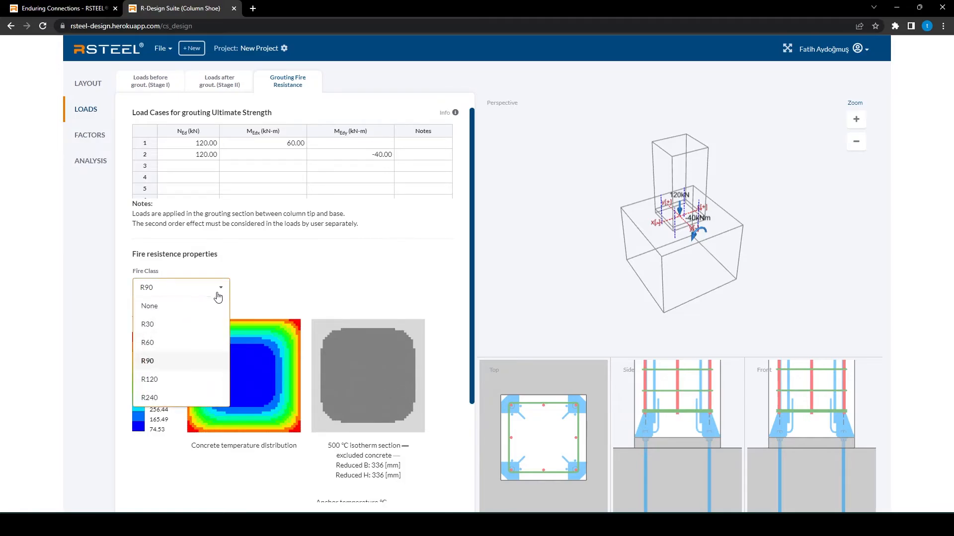
pyautogui.click(184, 342)
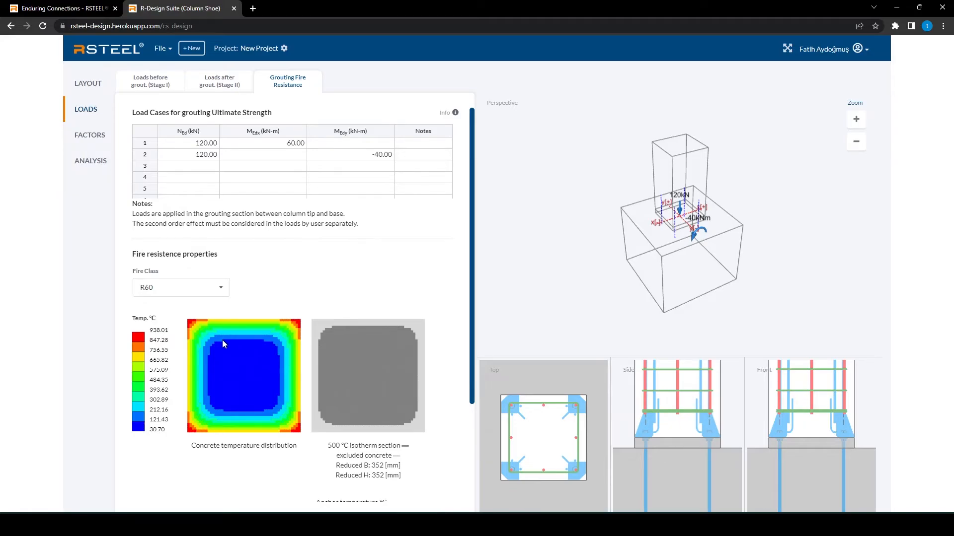
# Open the design factors and examine the concrete safety factors for the grouting and the column.
pyautogui.click(89, 135)
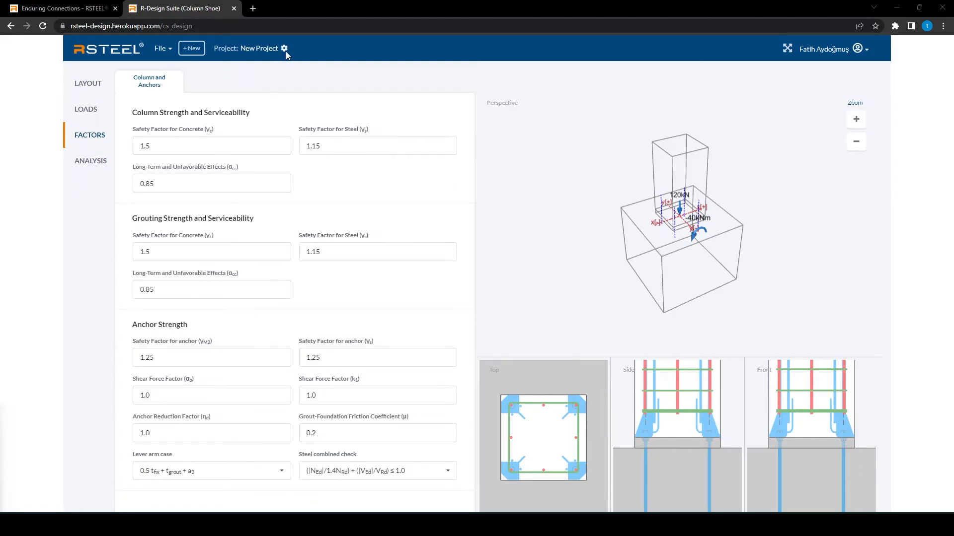
pyautogui.click(167, 246)
pyautogui.moveTo(160, 252); pyautogui.dragTo(126, 256)
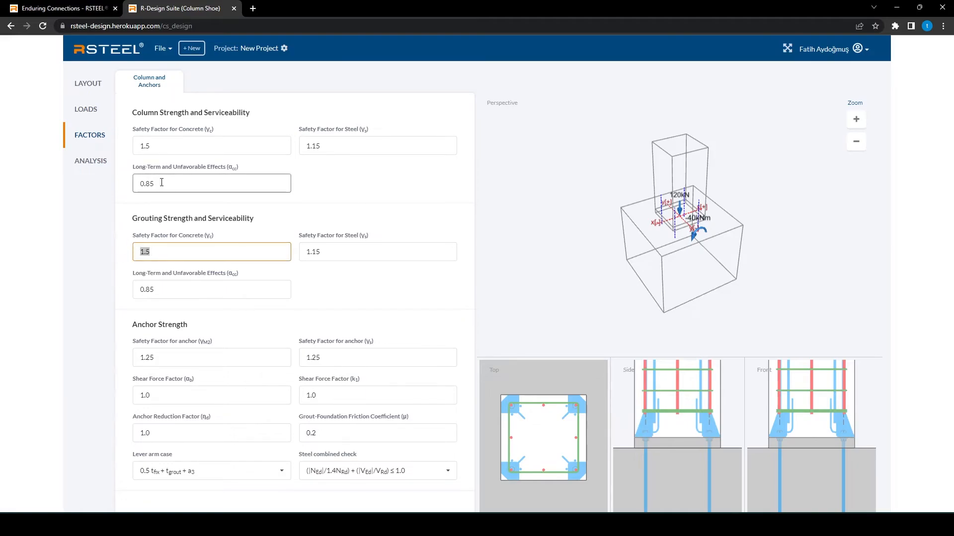
pyautogui.moveTo(169, 147); pyautogui.dragTo(132, 152)
# Set the project's national annex to PN:2010 (Poland) and save the project details.
pyautogui.click(285, 47)
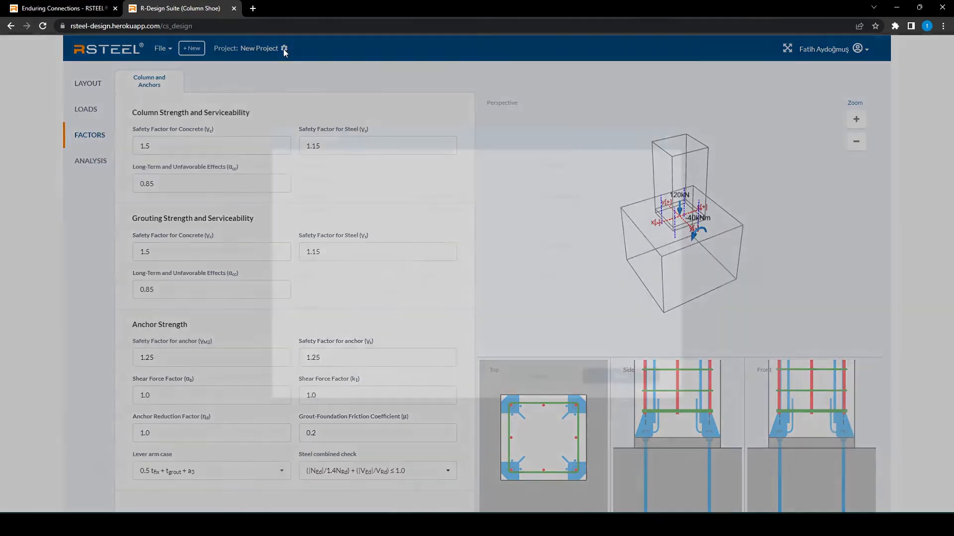
pyautogui.click(518, 219)
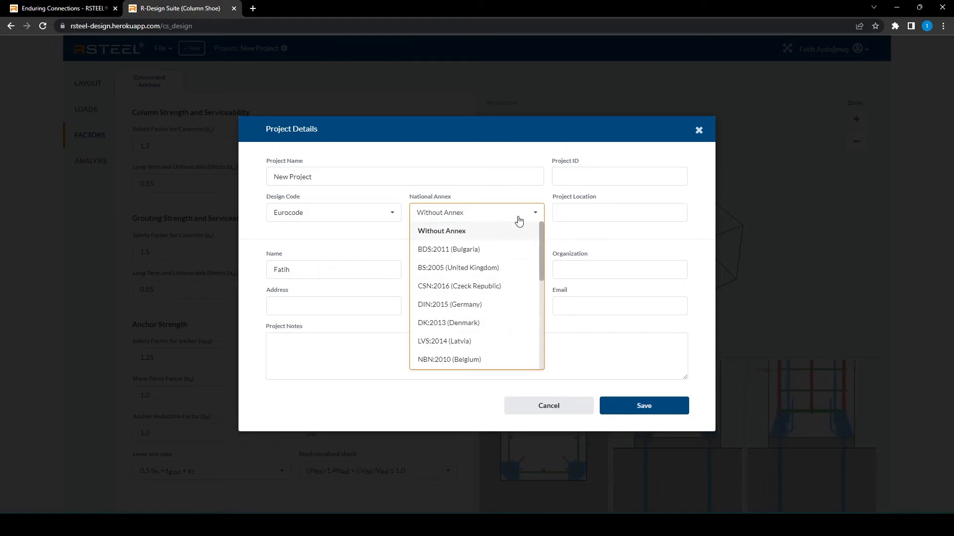
pyautogui.scroll(-2, 479, 298)
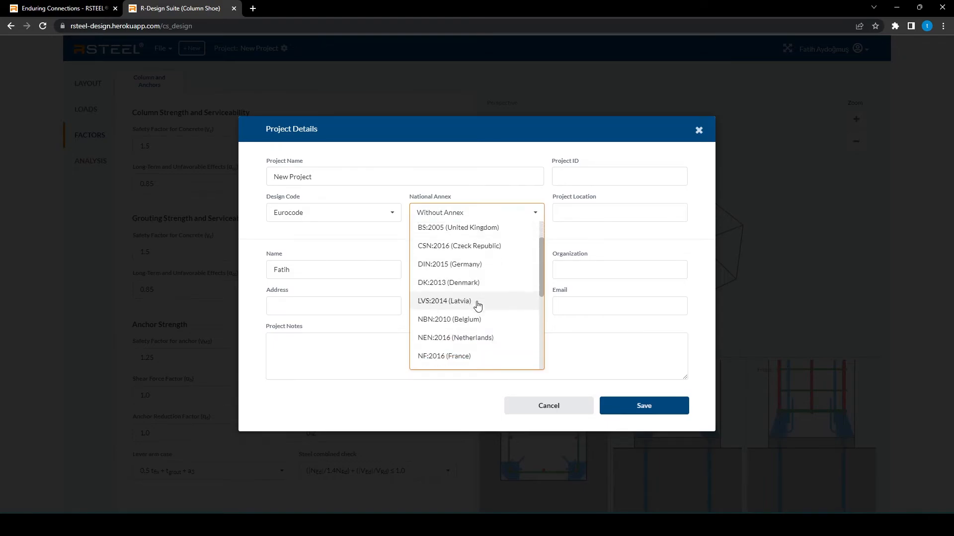
pyautogui.scroll(-3, 478, 305)
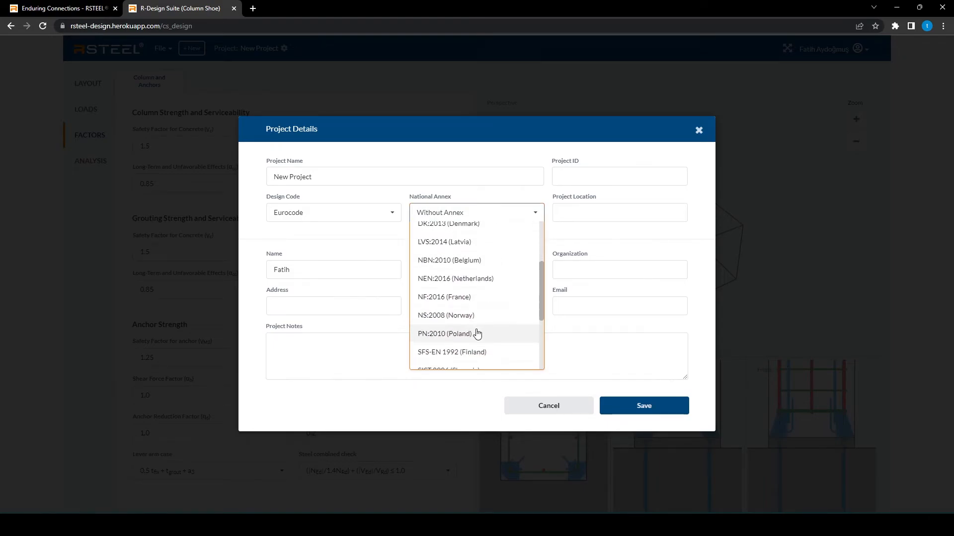
pyautogui.click(477, 334)
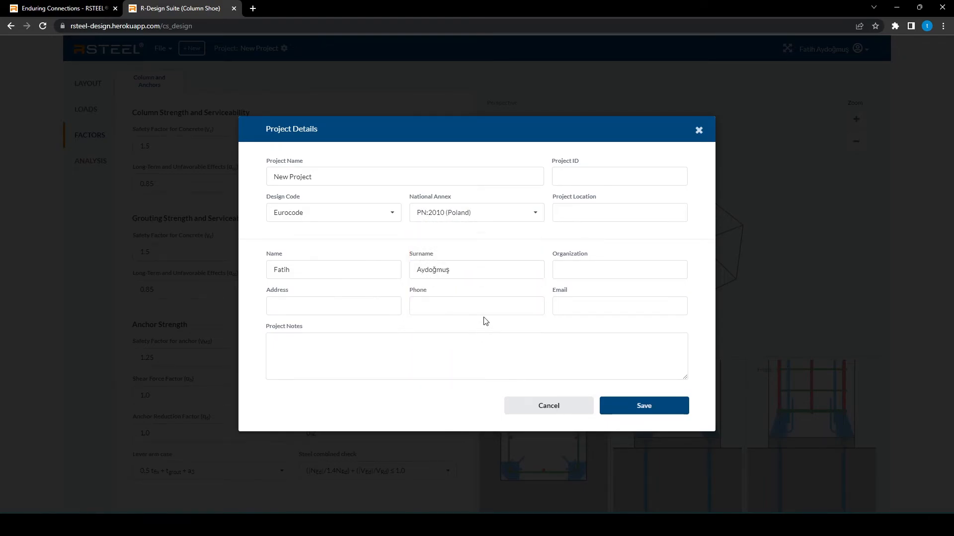
pyautogui.click(645, 406)
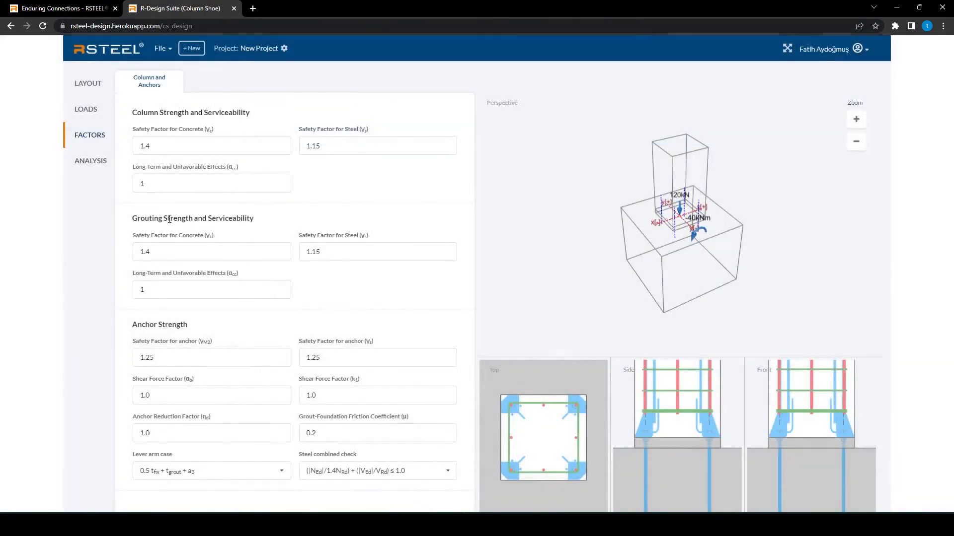
# Check the concrete safety factors for grouting and column, and view the options for lever arm case and steel combined check.
pyautogui.doubleClick(145, 252)
pyautogui.doubleClick(145, 145)
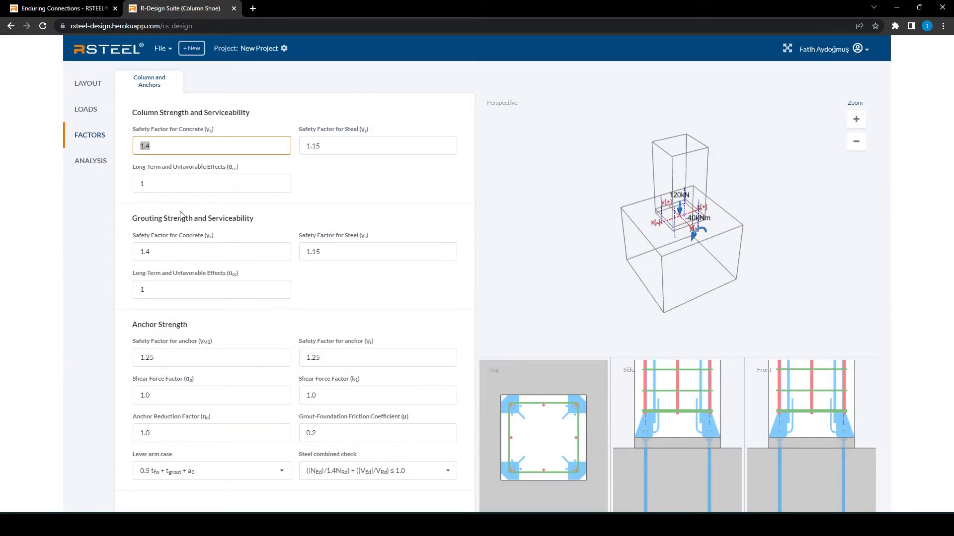
pyautogui.click(284, 471)
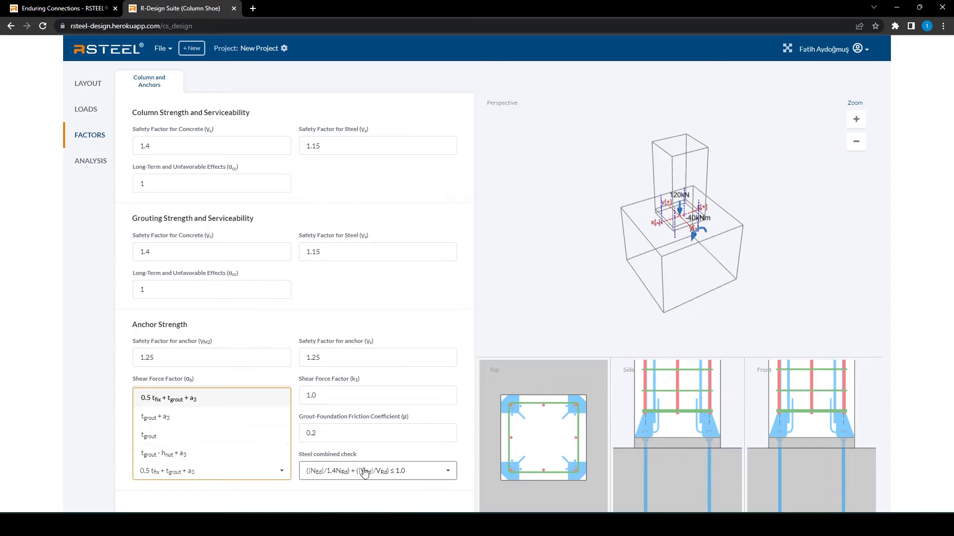
pyautogui.click(438, 472)
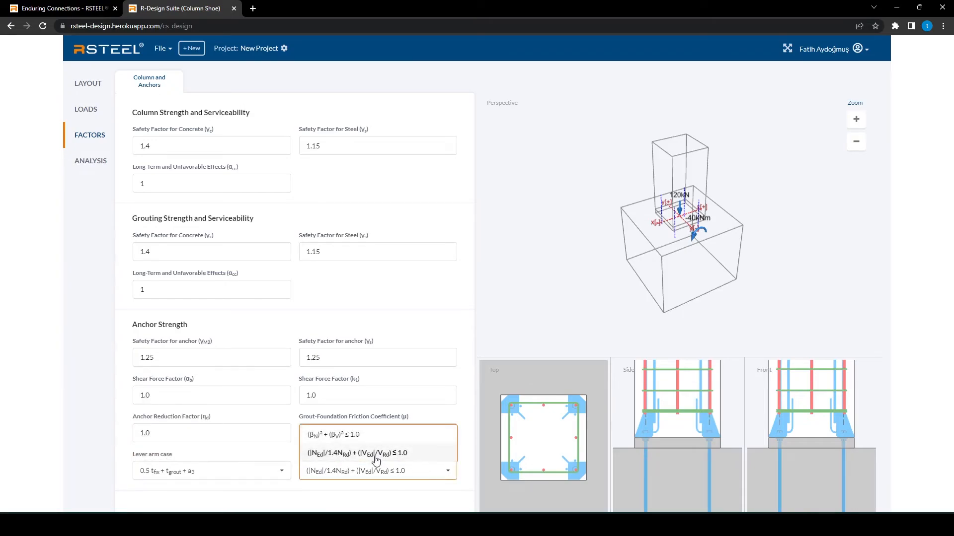
pyautogui.click(291, 497)
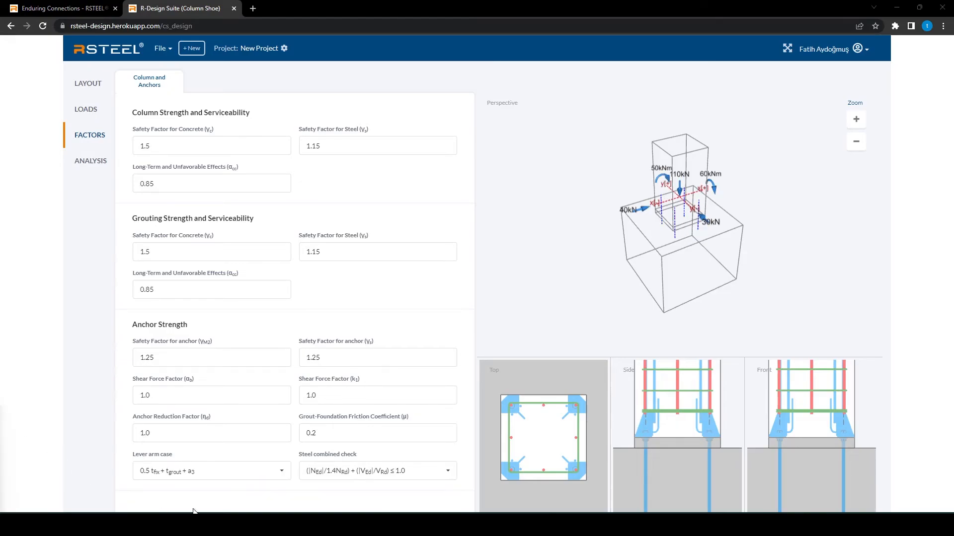
# Run the analysis and review the general report, the input information and the column report.
pyautogui.click(91, 162)
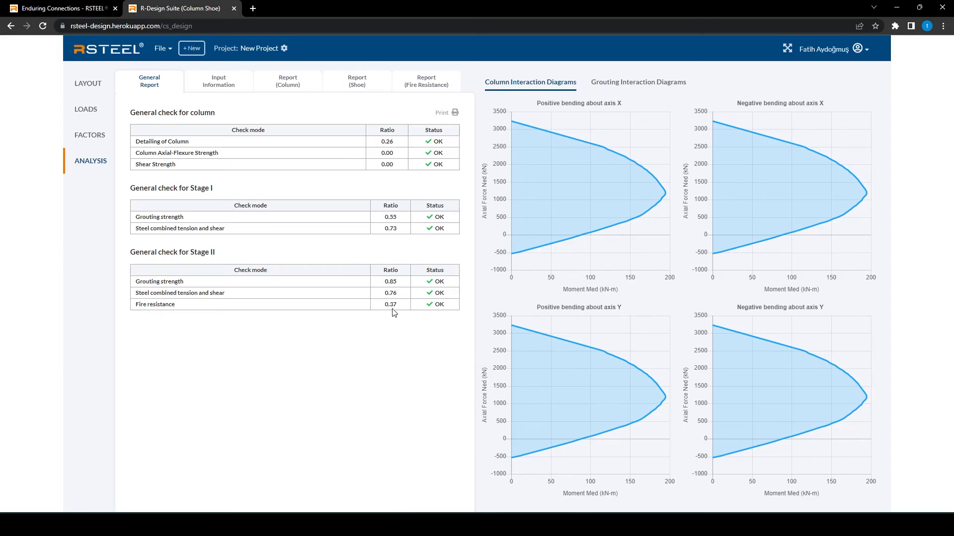
pyautogui.click(219, 80)
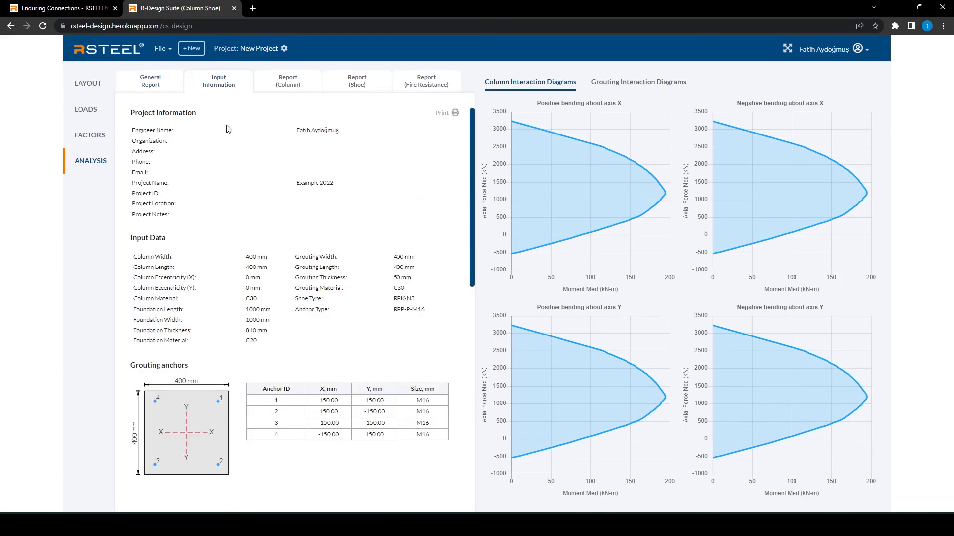
pyautogui.scroll(-8, 294, 258)
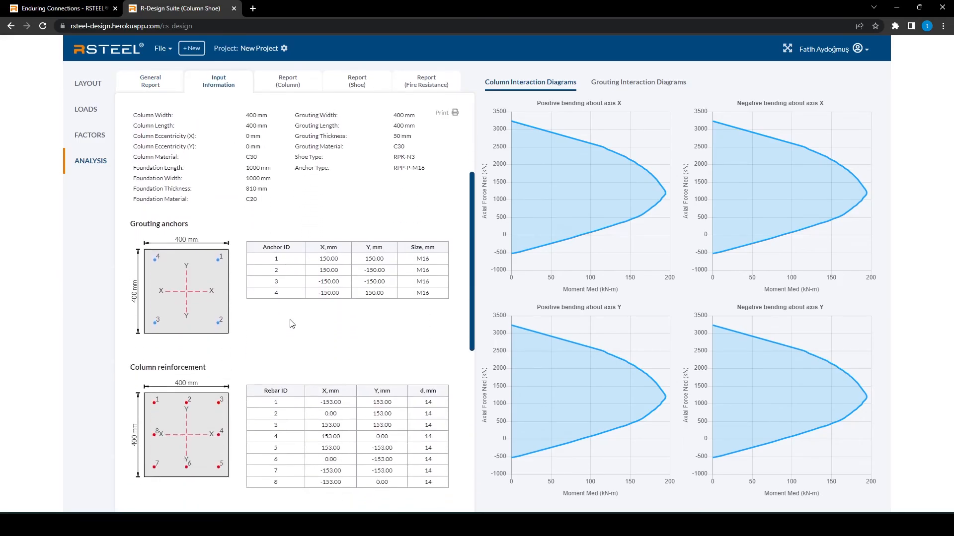
pyautogui.scroll(-3, 290, 318)
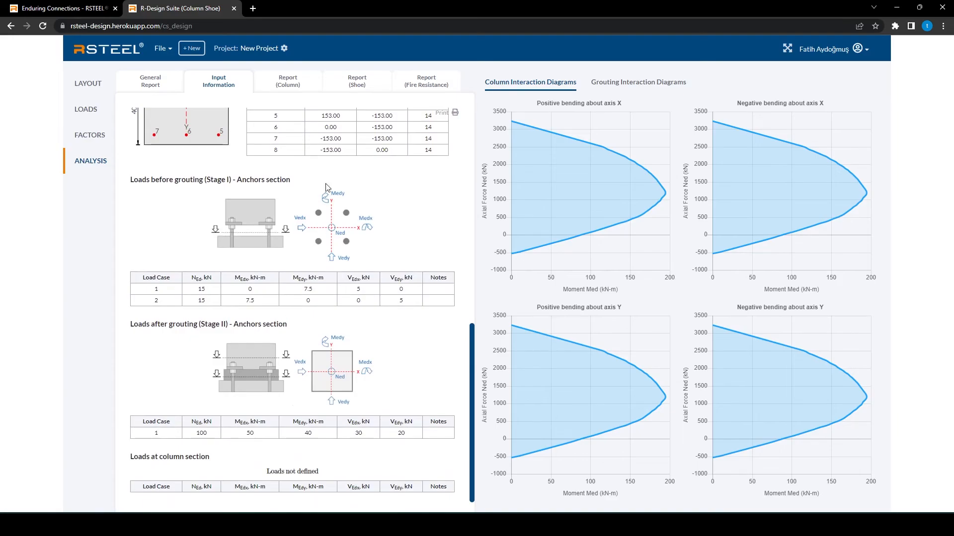
pyautogui.click(289, 84)
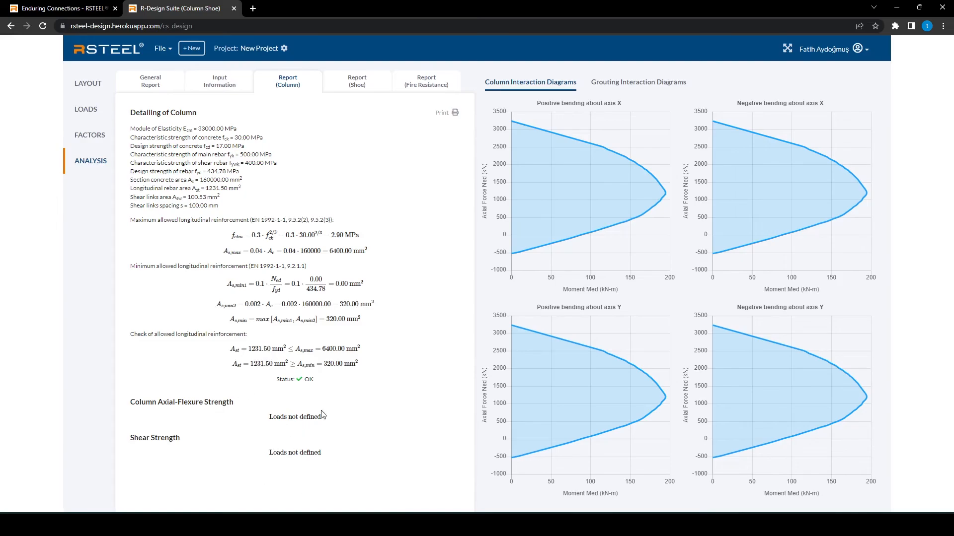
# Copy grouting section load case 1 into load case 1 of the column section table for loads after grouting.
pyautogui.click(85, 110)
pyautogui.moveTo(177, 143); pyautogui.dragTo(389, 154)
pyautogui.hotkey('ctrl', 'c')
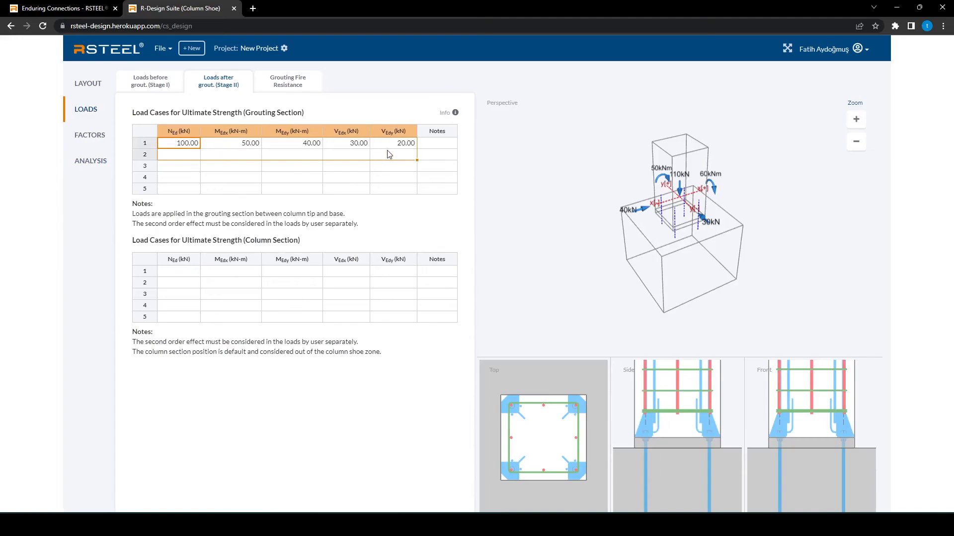
pyautogui.click(181, 271)
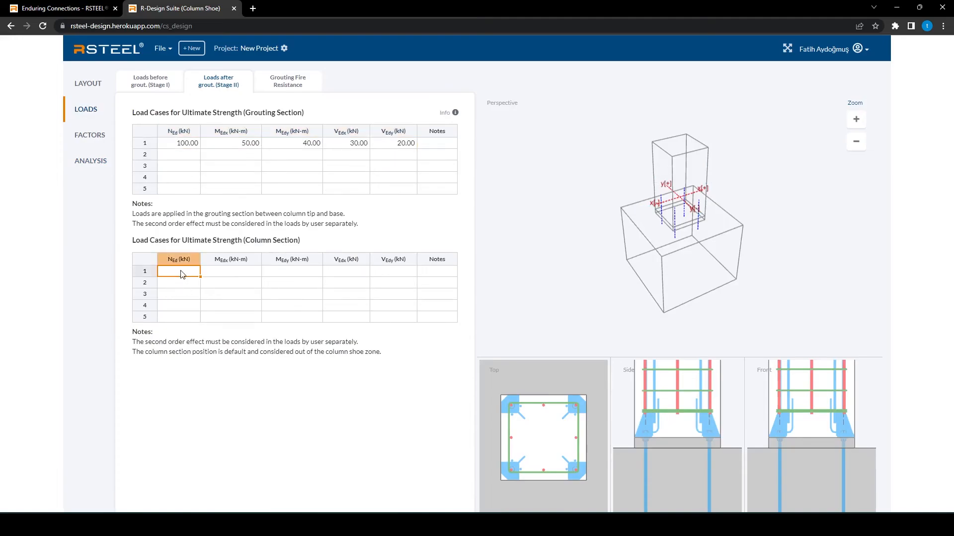
pyautogui.hotkey('ctrl', 'v')
# Rerun the analysis and examine the column report's axial-flexure and shear strength checks for load case 1.
pyautogui.click(90, 160)
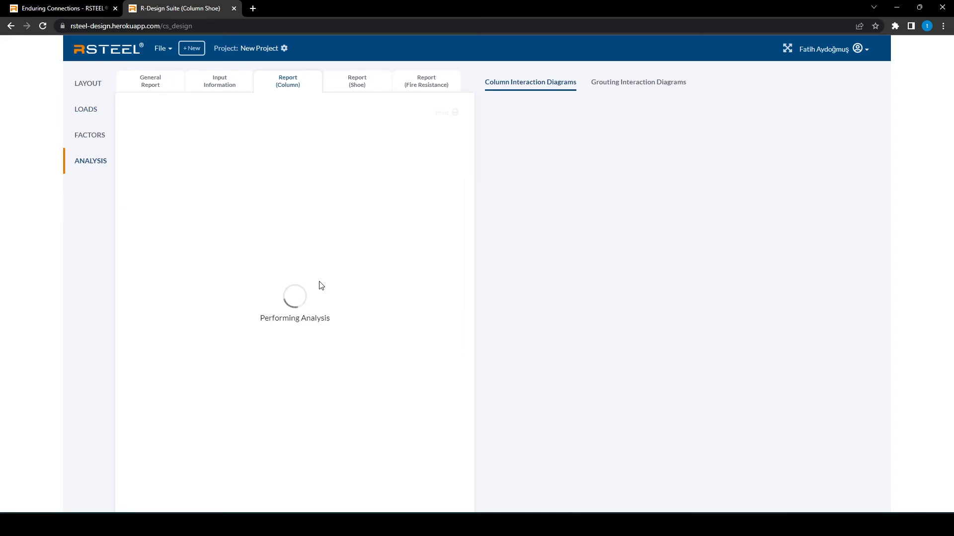
pyautogui.scroll(-5, 308, 281)
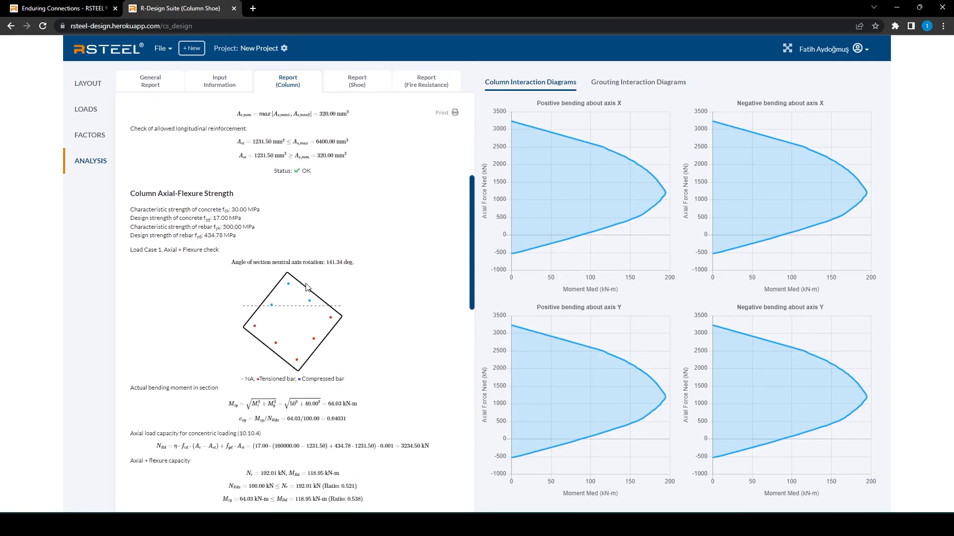
pyautogui.scroll(-6, 308, 278)
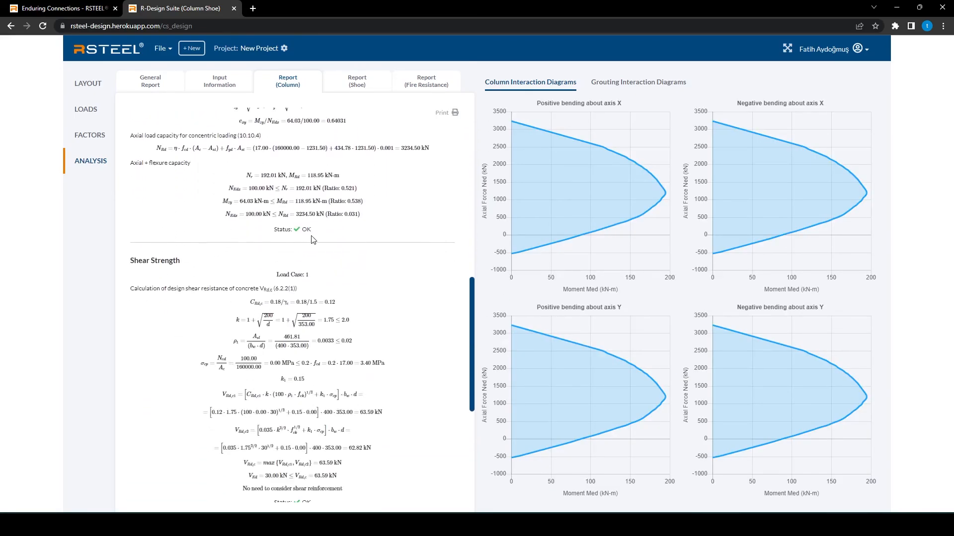
pyautogui.scroll(-4, 298, 305)
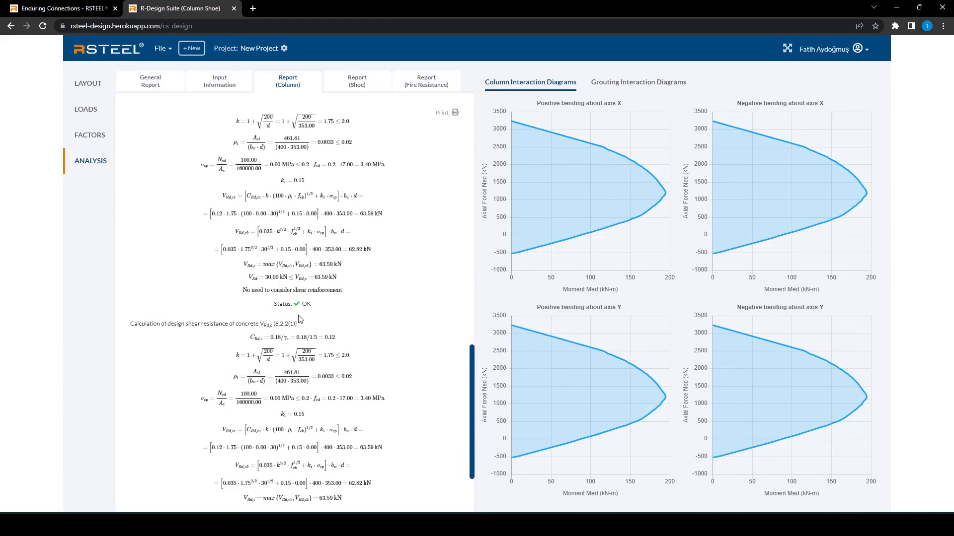
pyautogui.scroll(-1, 296, 347)
pyautogui.scroll(-1, 298, 417)
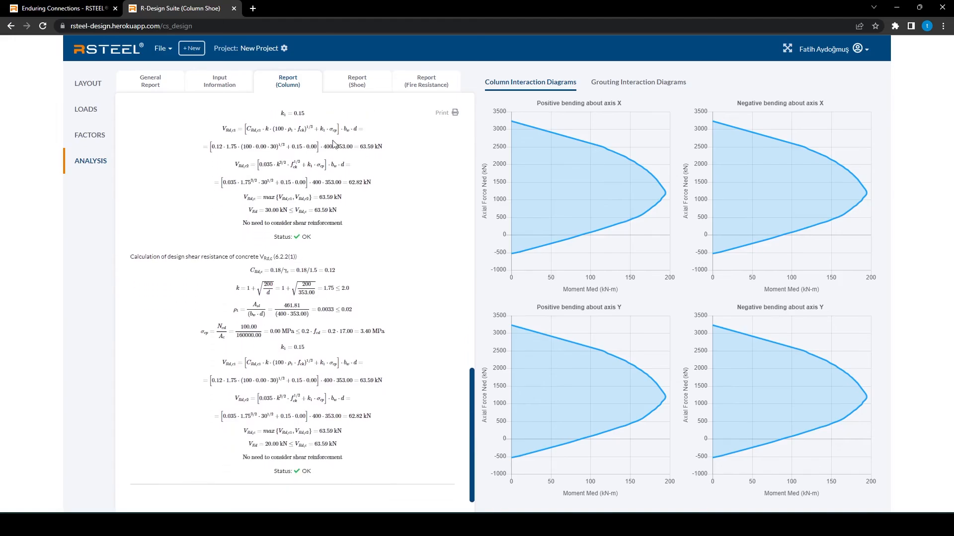
# Examine the shoe report's shear resistance formulas and the Stage I anchor capacity checks for load cases 1 and 2.
pyautogui.click(340, 91)
pyautogui.scroll(7, 273, 164)
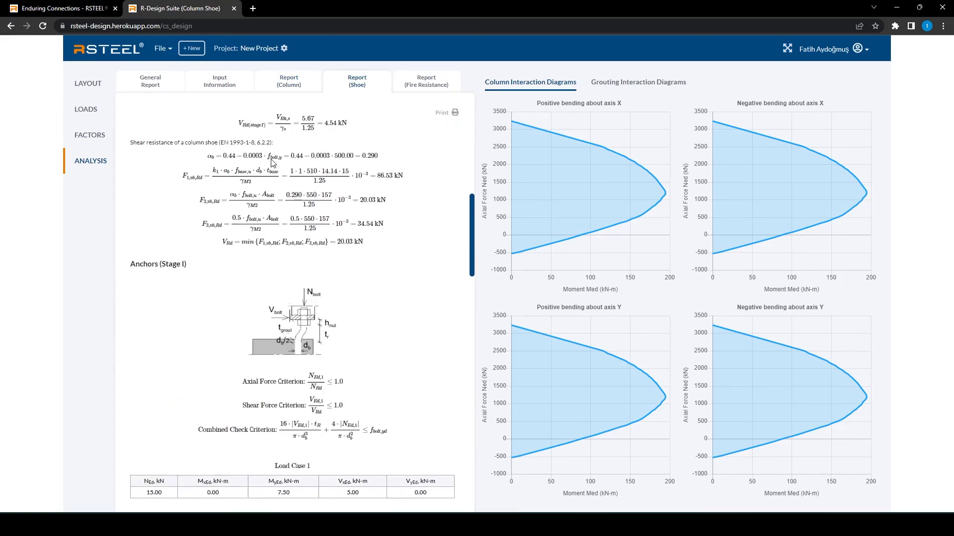
pyautogui.scroll(4, 272, 163)
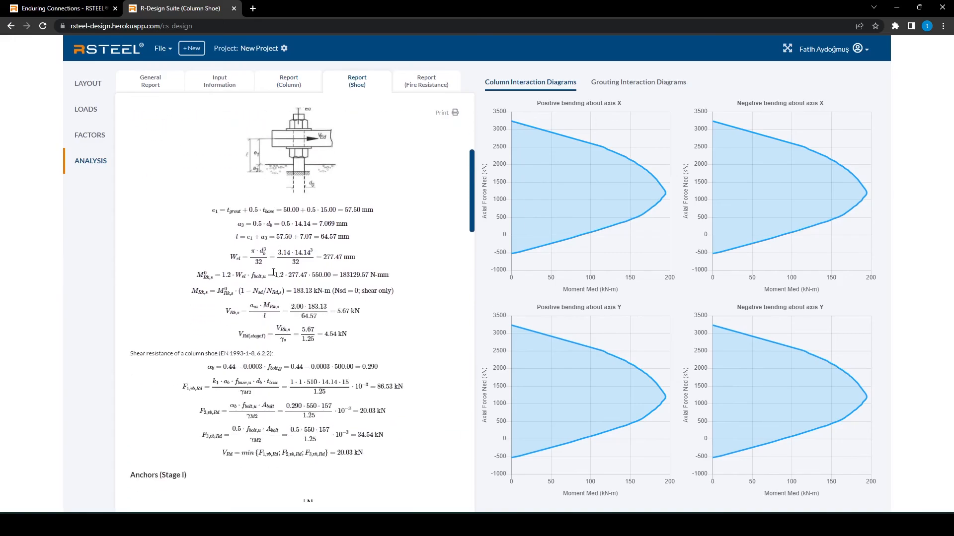
pyautogui.scroll(-1, 273, 273)
pyautogui.moveTo(148, 426); pyautogui.dragTo(183, 426)
pyautogui.scroll(-4, 199, 422)
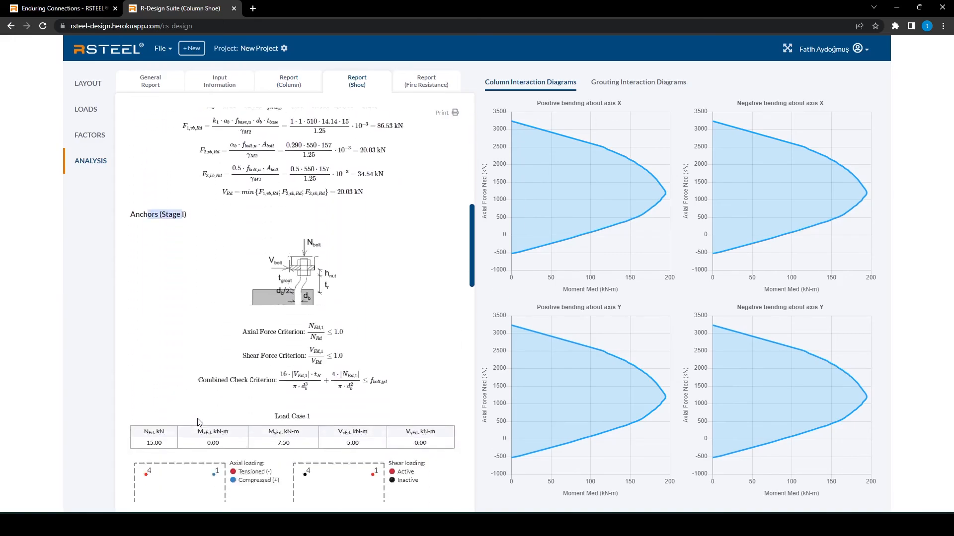
pyautogui.scroll(-3, 198, 422)
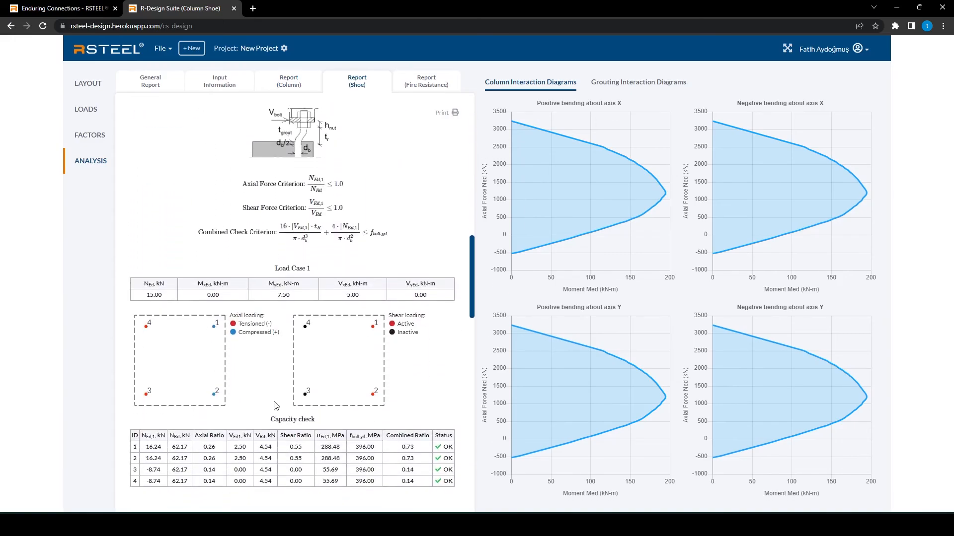
pyautogui.scroll(-8, 276, 405)
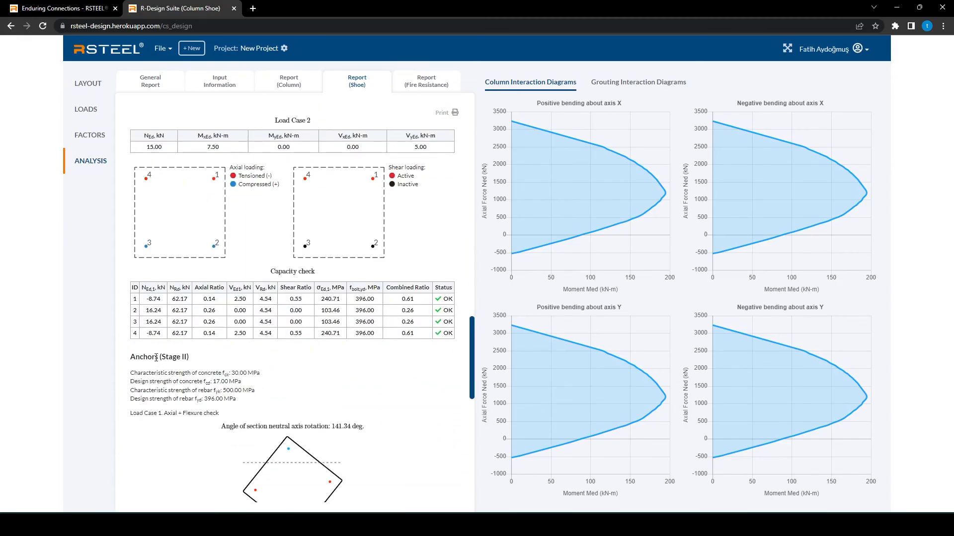
# Examine the shoe report's Stage II anchor section, covering the axial-flexure check, anchor forces distribution and capacity check for load case 1.
pyautogui.moveTo(156, 357); pyautogui.dragTo(199, 359)
pyautogui.scroll(-2, 293, 351)
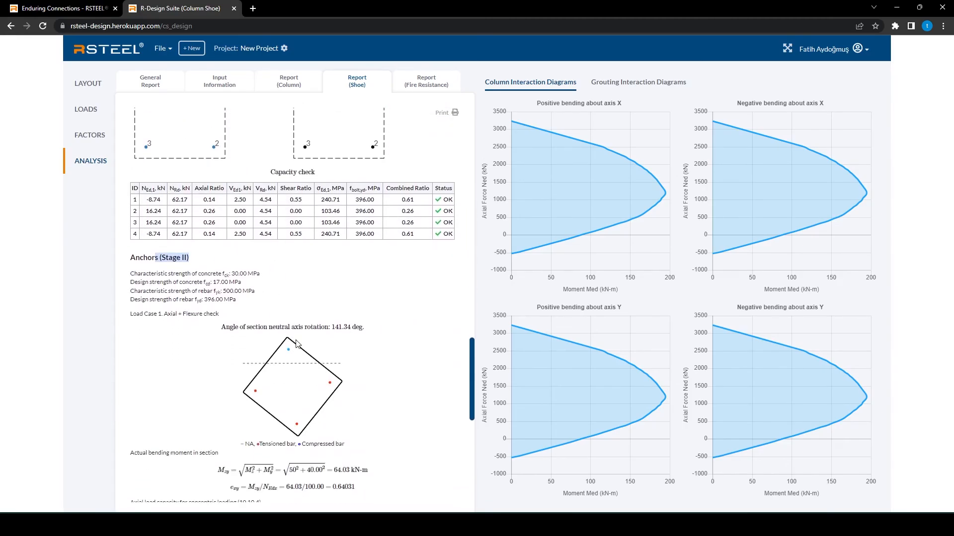
pyautogui.scroll(-7, 296, 344)
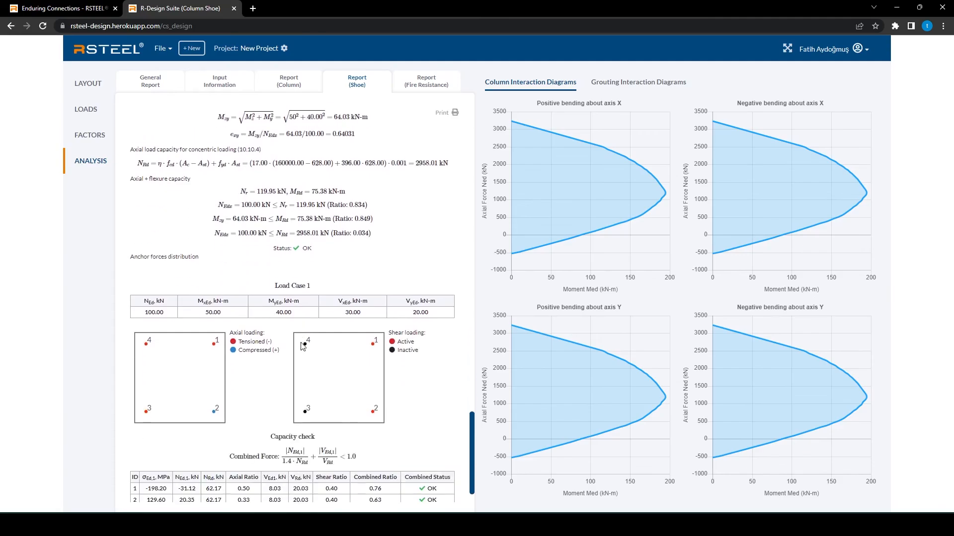
pyautogui.scroll(-1, 301, 346)
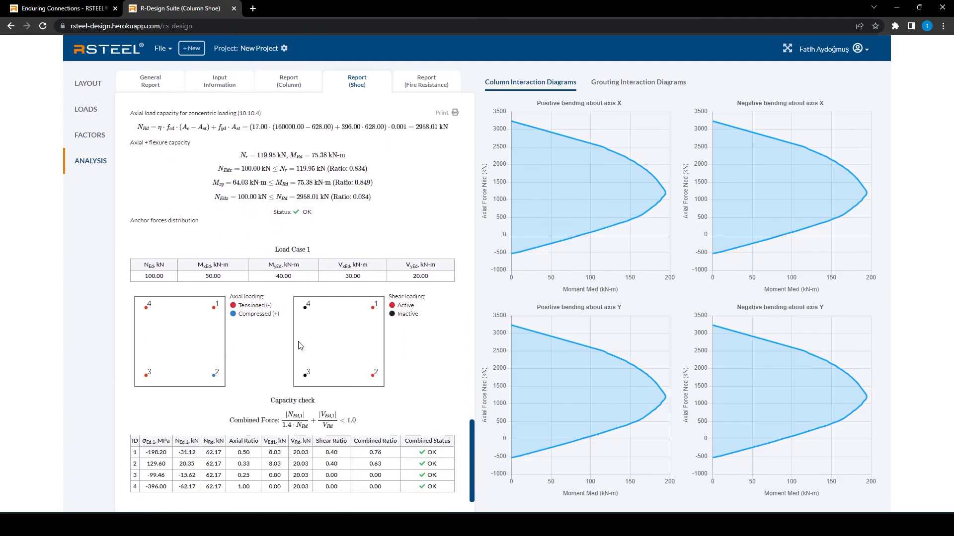
# Review the fire resistance report, including the temperature distribution, anchor temperatures and the axial-flexure check for load case 1.
pyautogui.click(426, 81)
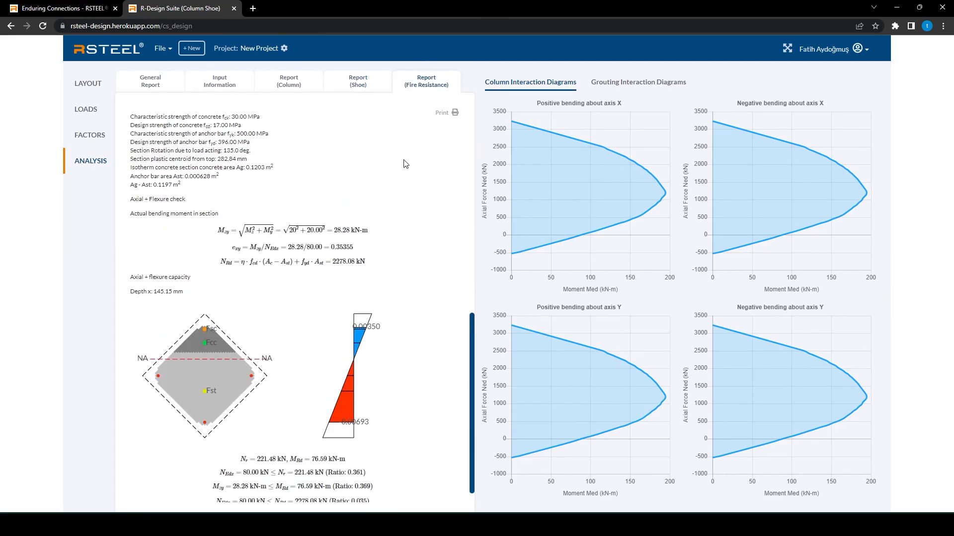
pyautogui.scroll(10, 407, 162)
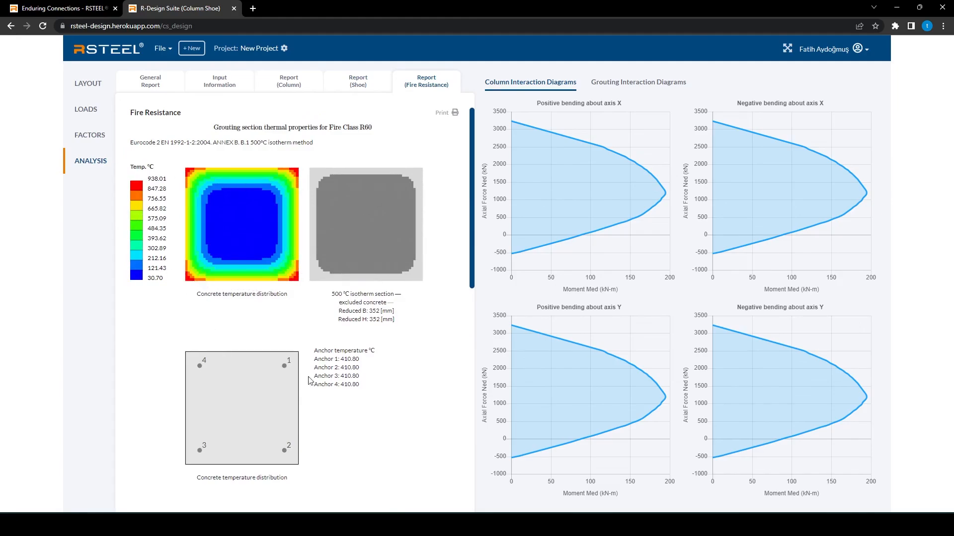
pyautogui.moveTo(343, 358); pyautogui.dragTo(351, 384)
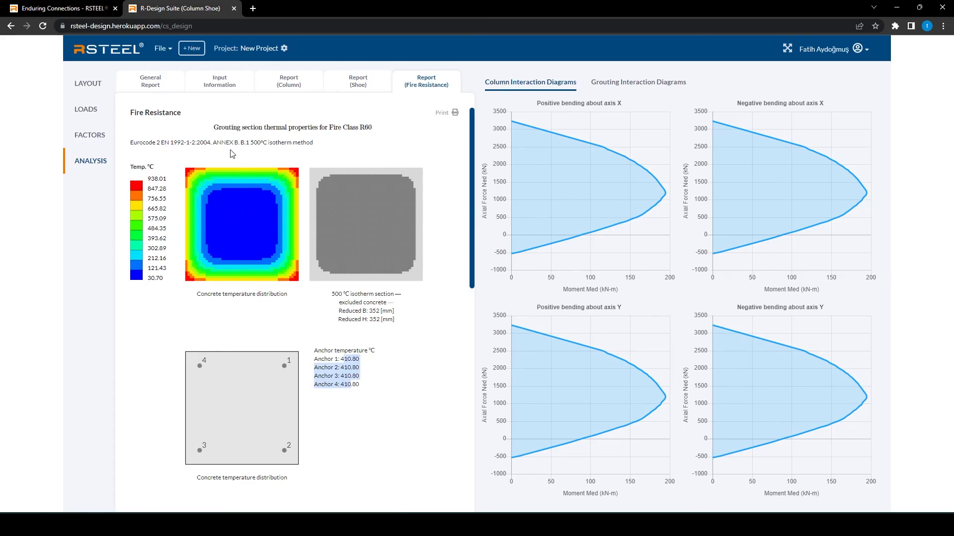
pyautogui.scroll(-5, 230, 162)
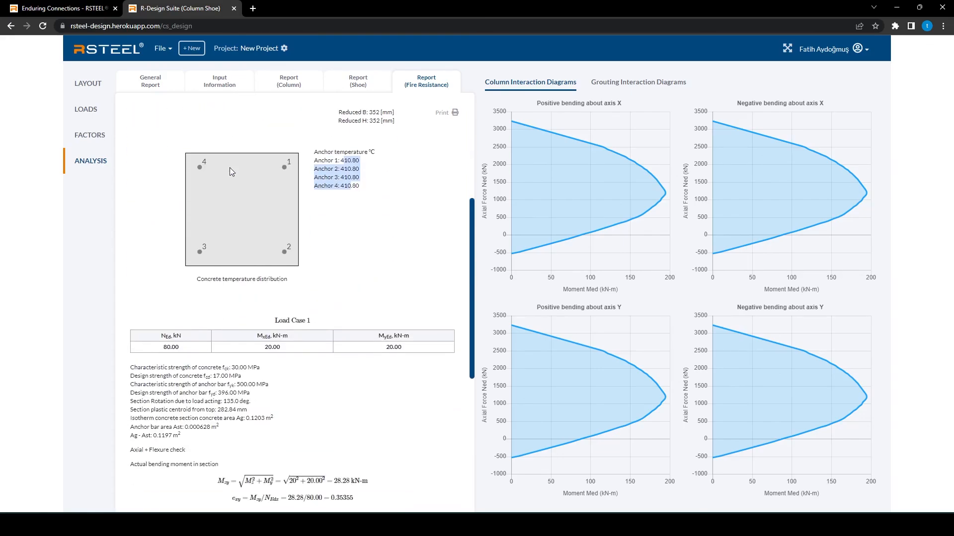
pyautogui.scroll(-1, 228, 164)
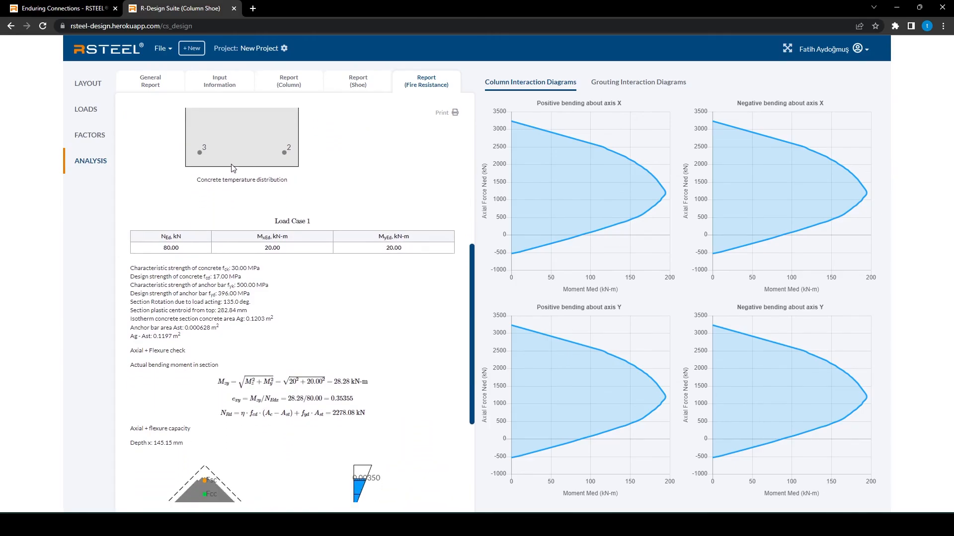
pyautogui.scroll(-1, 234, 166)
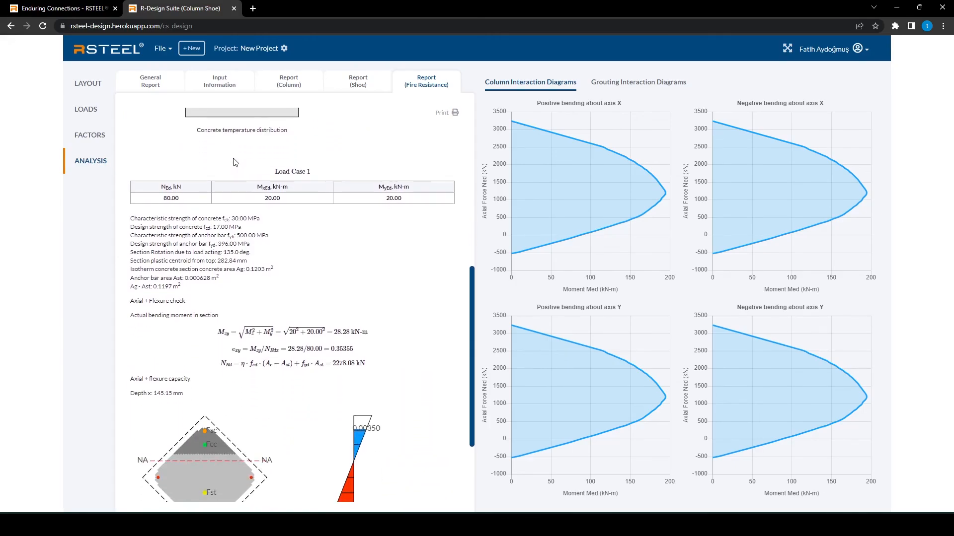
pyautogui.scroll(-1, 235, 161)
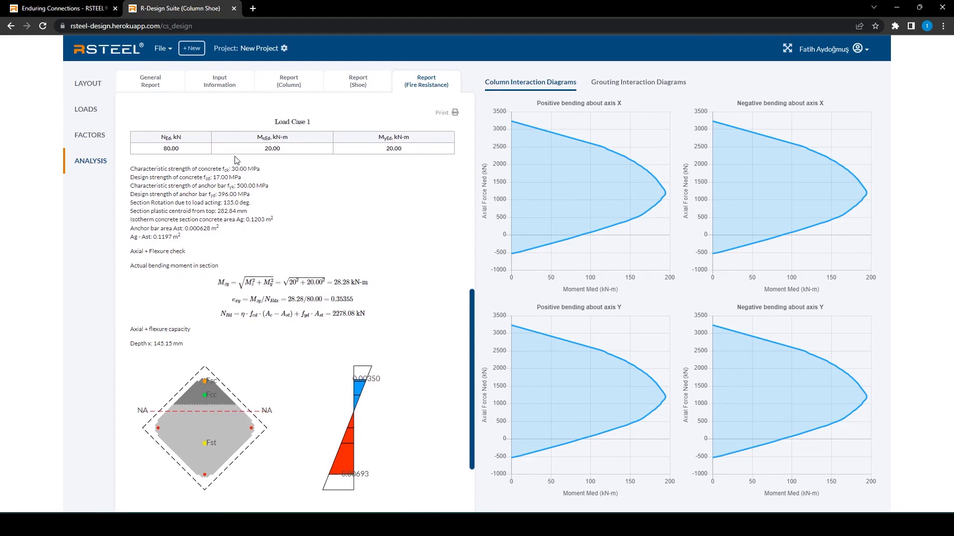
pyautogui.scroll(-1, 237, 160)
pyautogui.scroll(-1, 236, 156)
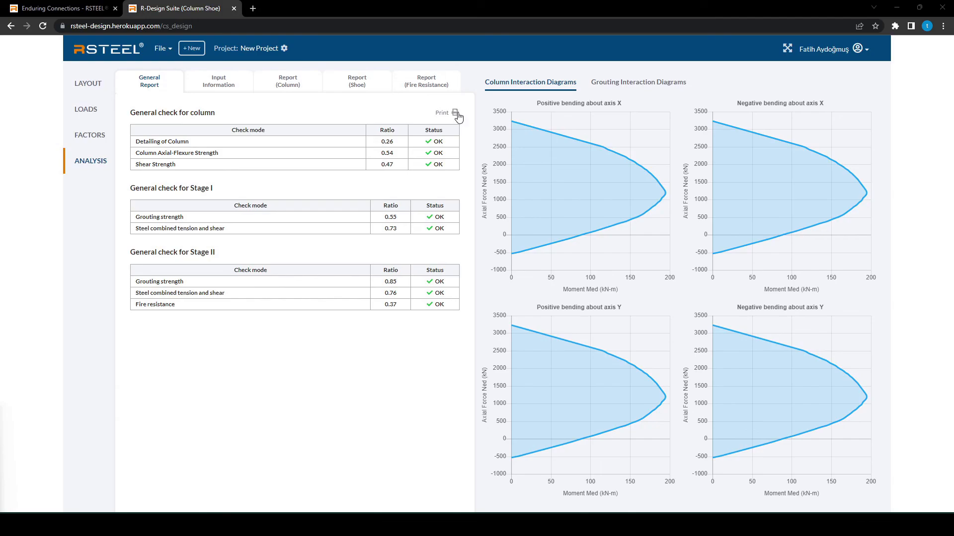
# Print the general report to a file with the Save as PDF destination, naming it "report" in the Downloads folder.
pyautogui.click(455, 113)
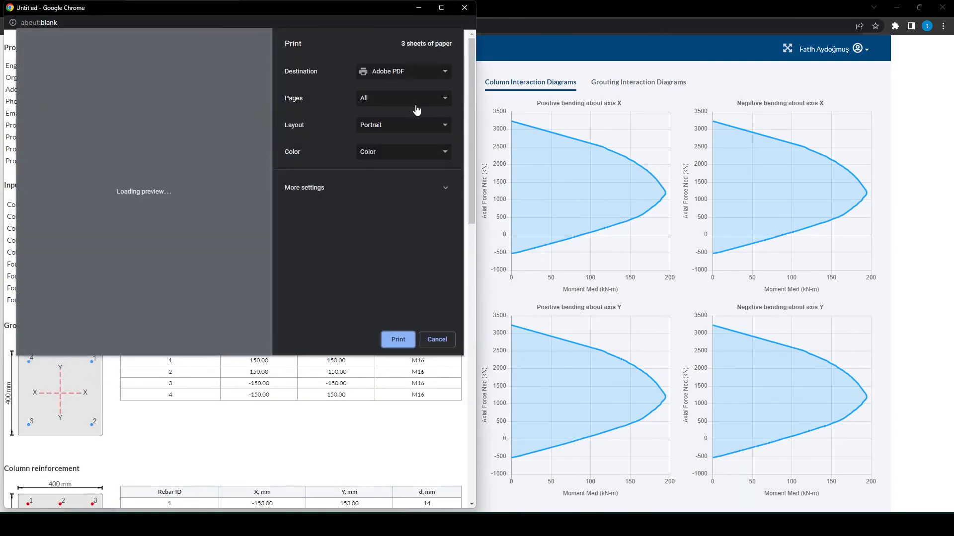
pyautogui.click(428, 74)
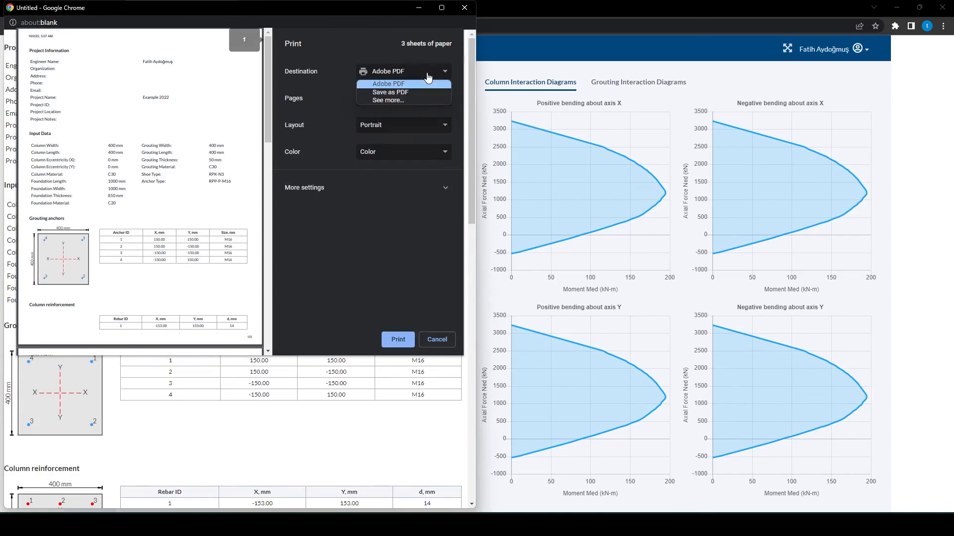
pyautogui.click(419, 89)
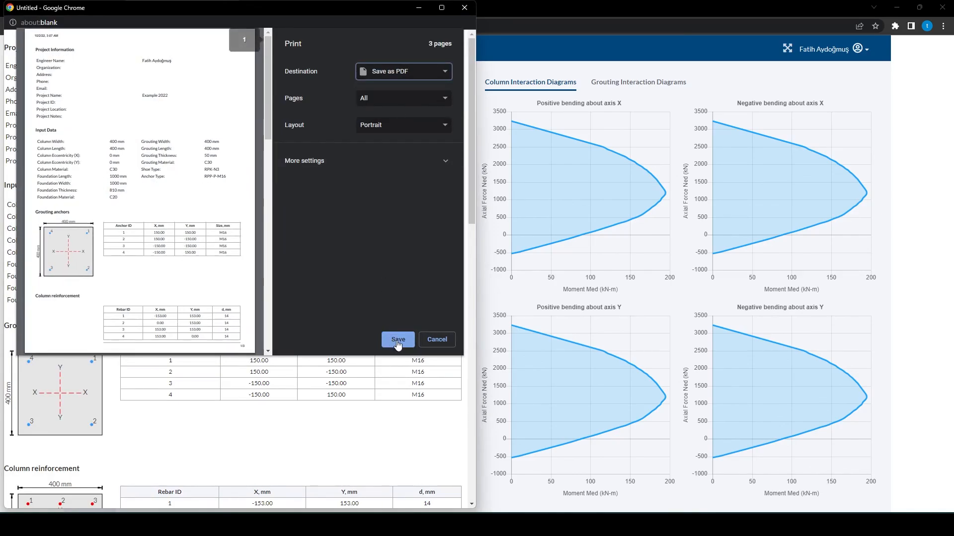
pyautogui.click(396, 341)
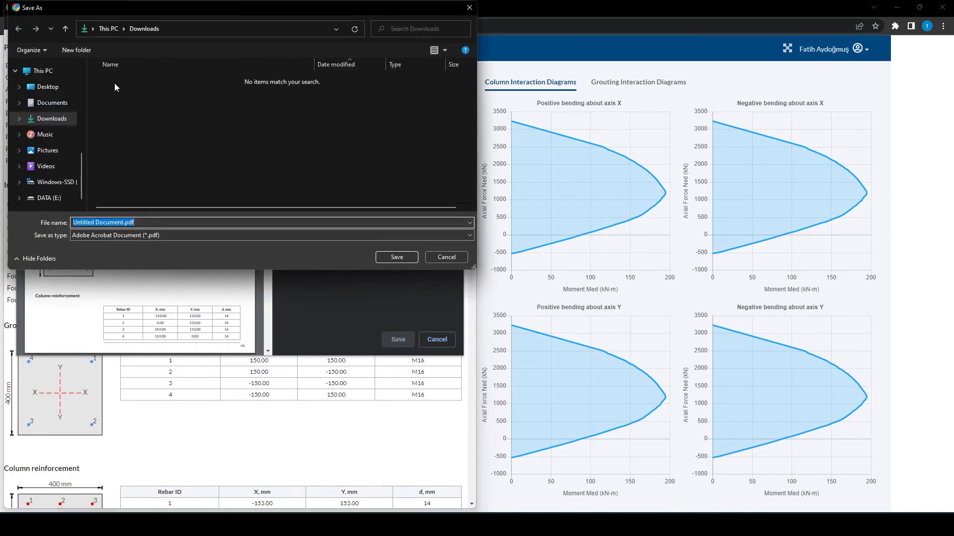
pyautogui.write('report')
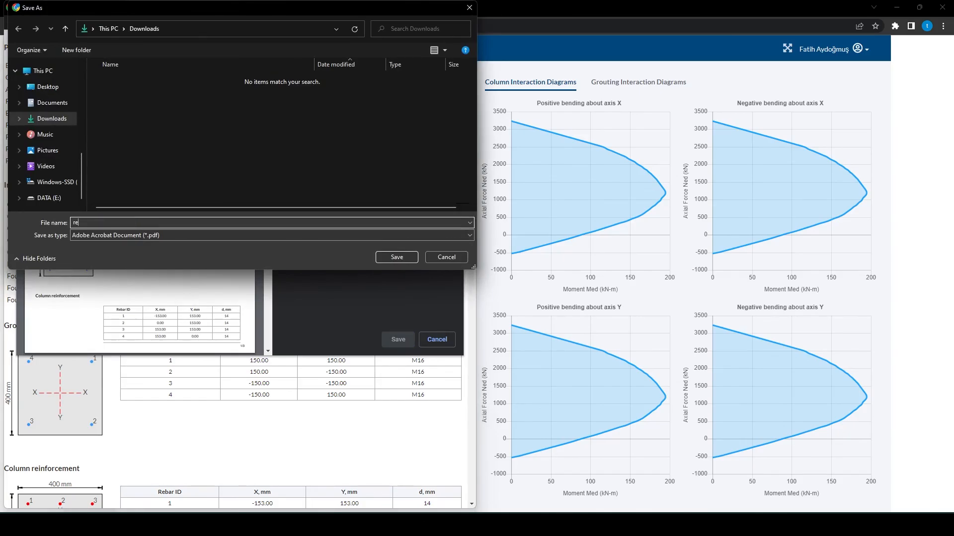